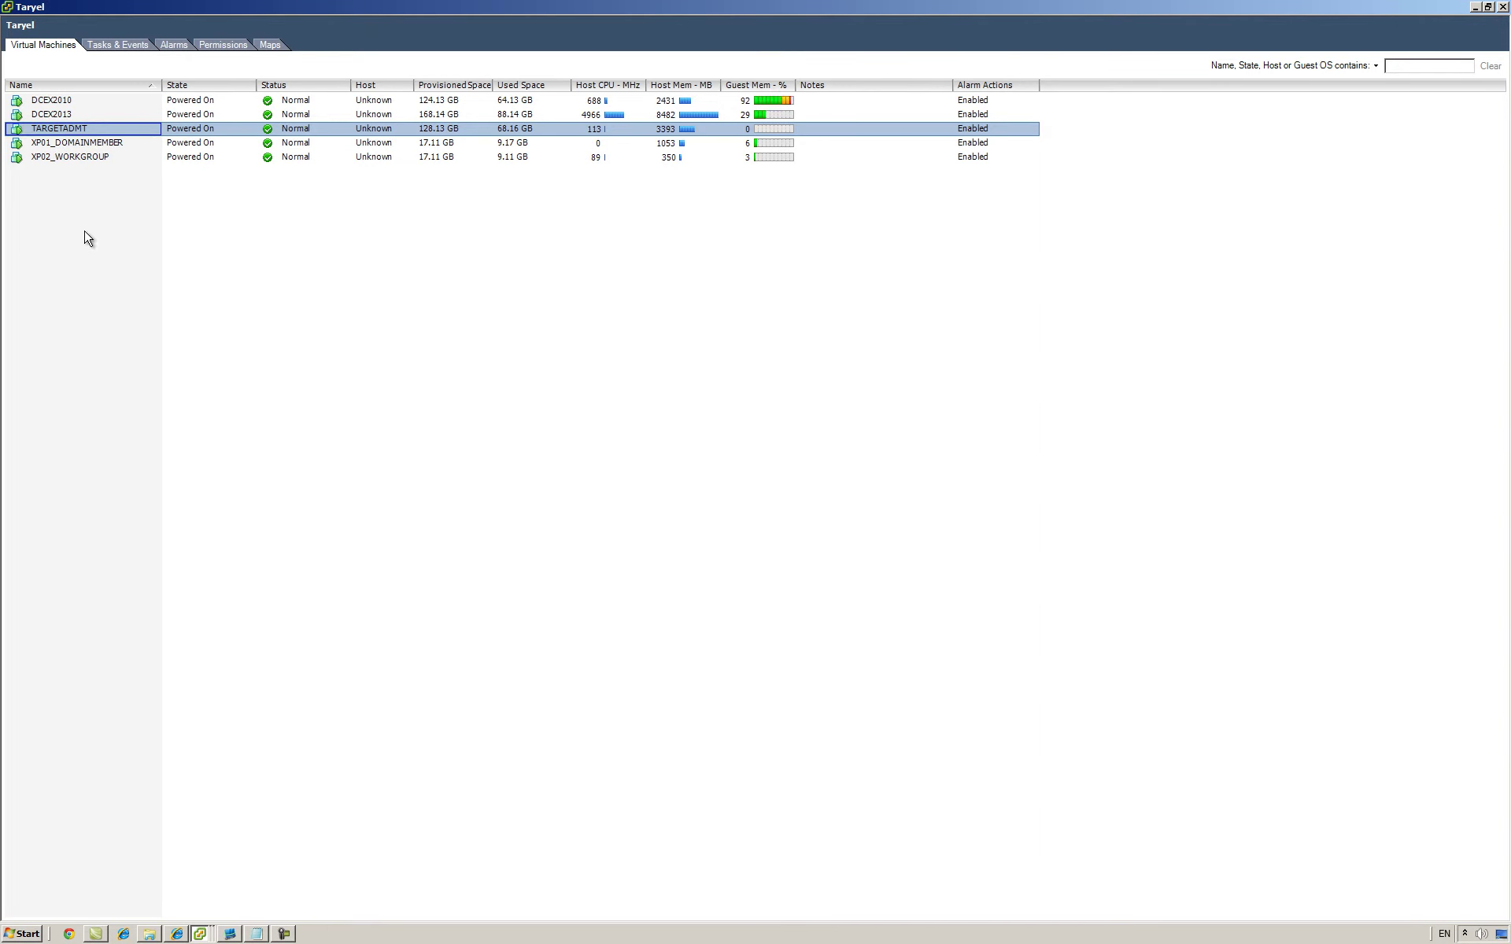
Step: Bring Remote Desktop Manager in front of vSphere Client, showing SOURCE's Exchange console
click(230, 934)
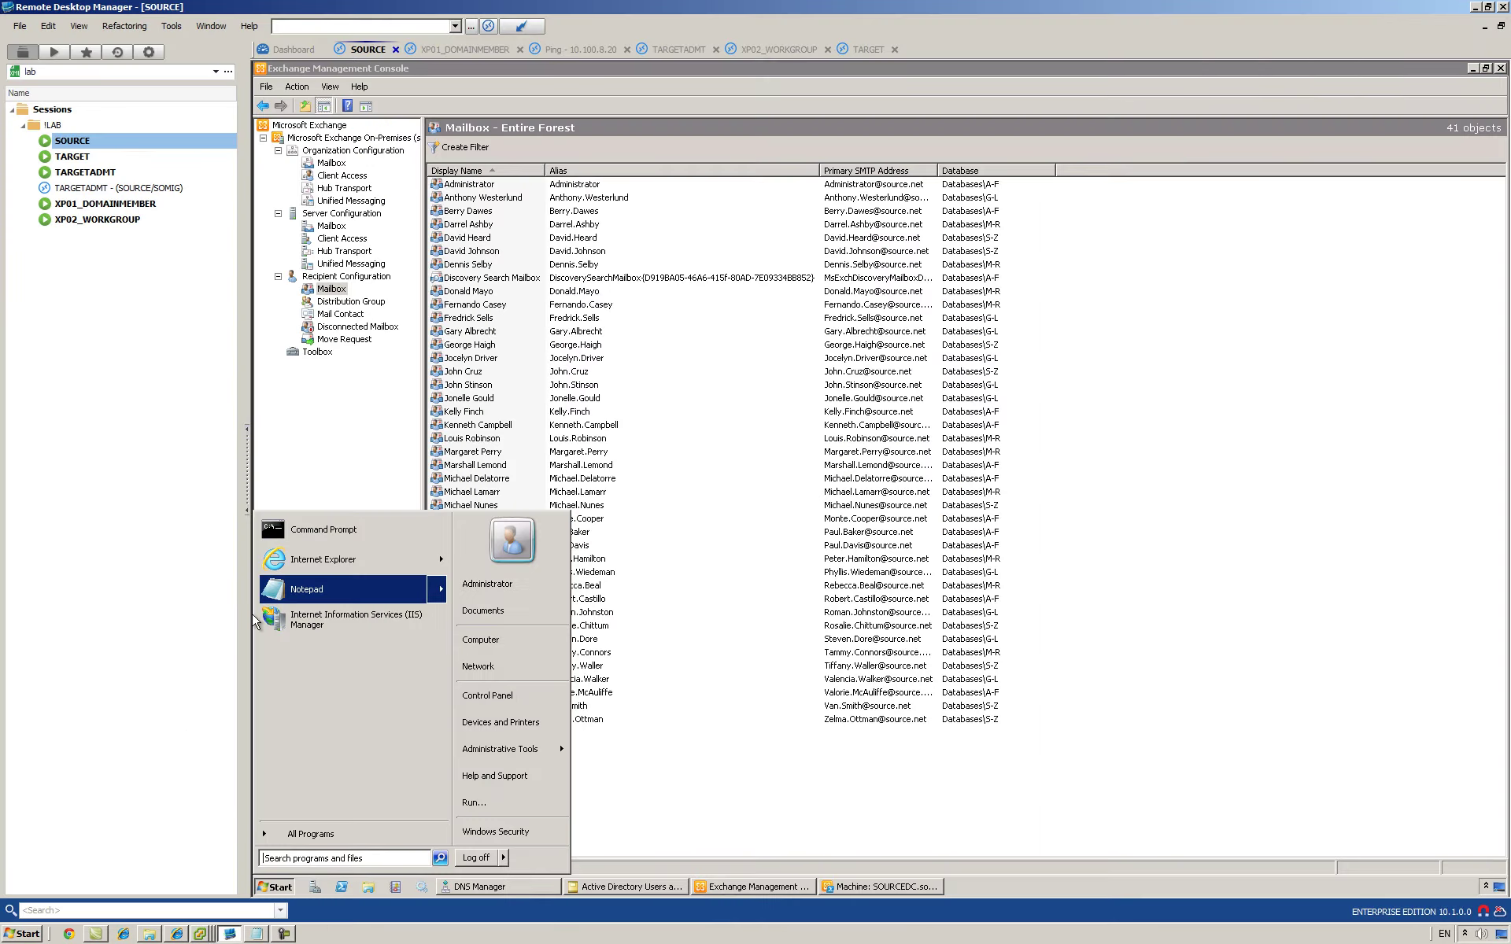
Step: Open the TARGET session and each remaining lab session, then return to SOURCE
click(310, 393)
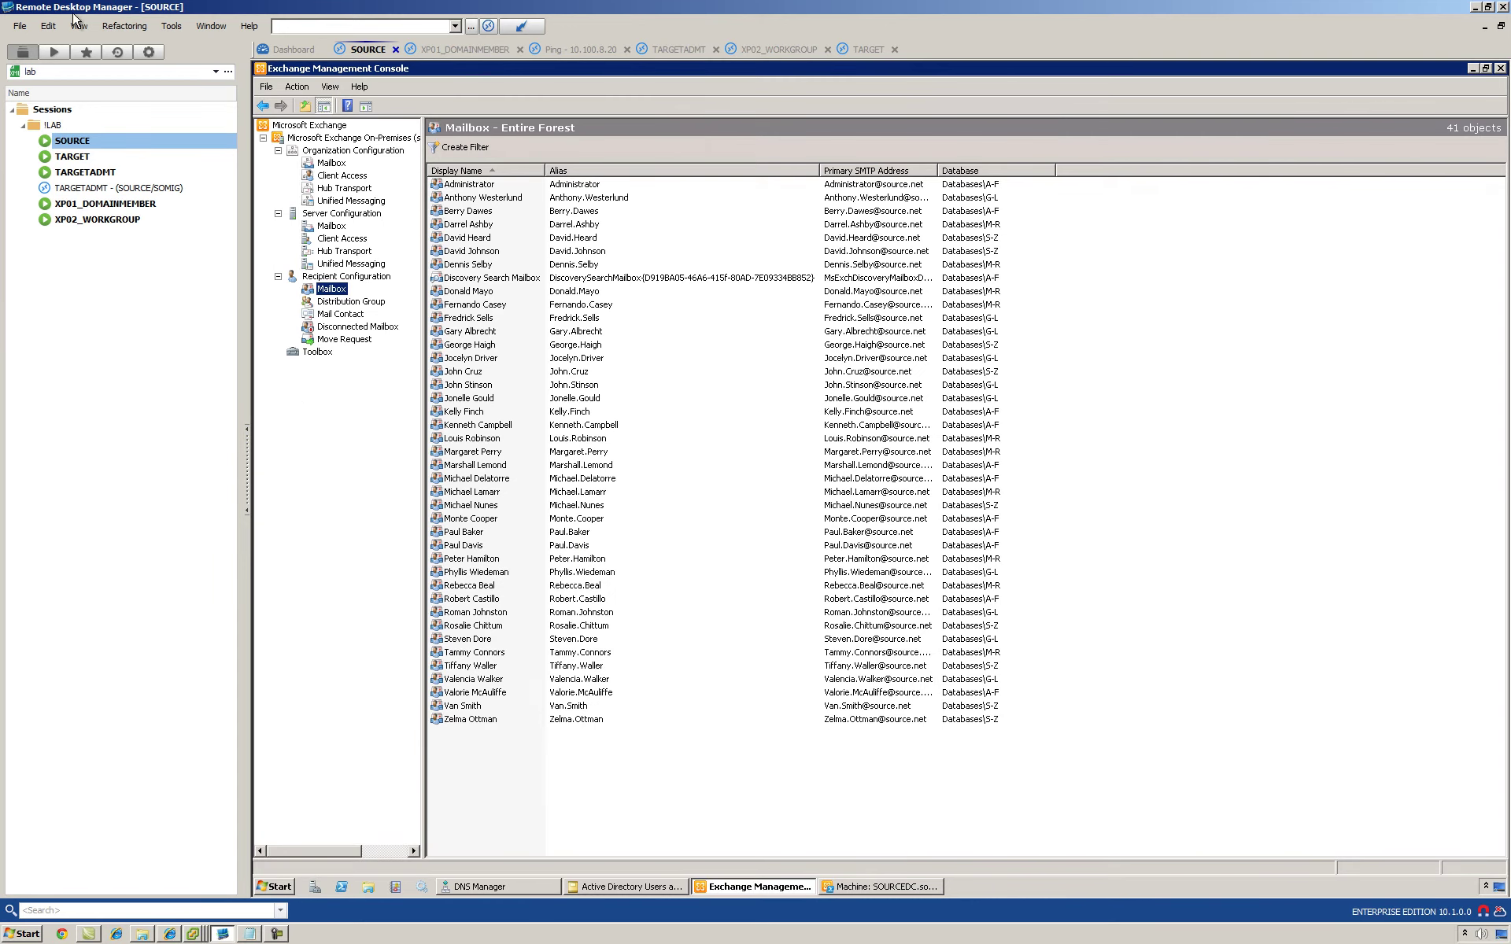
double_click(73, 157)
key(Down)
key(Down)
key(Down)
key(Down)
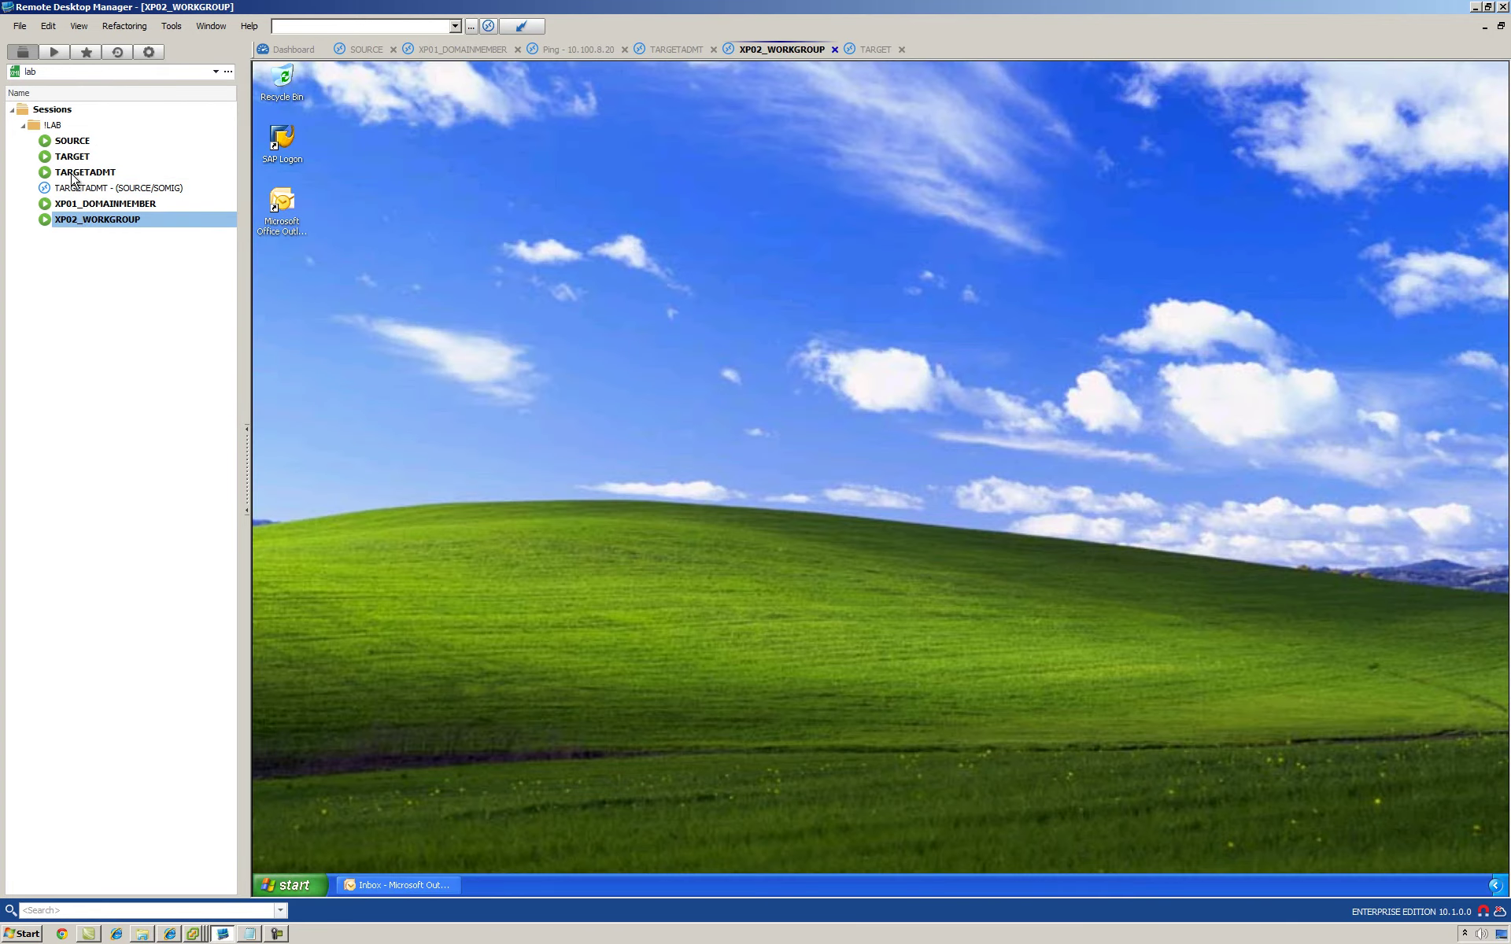
click(71, 142)
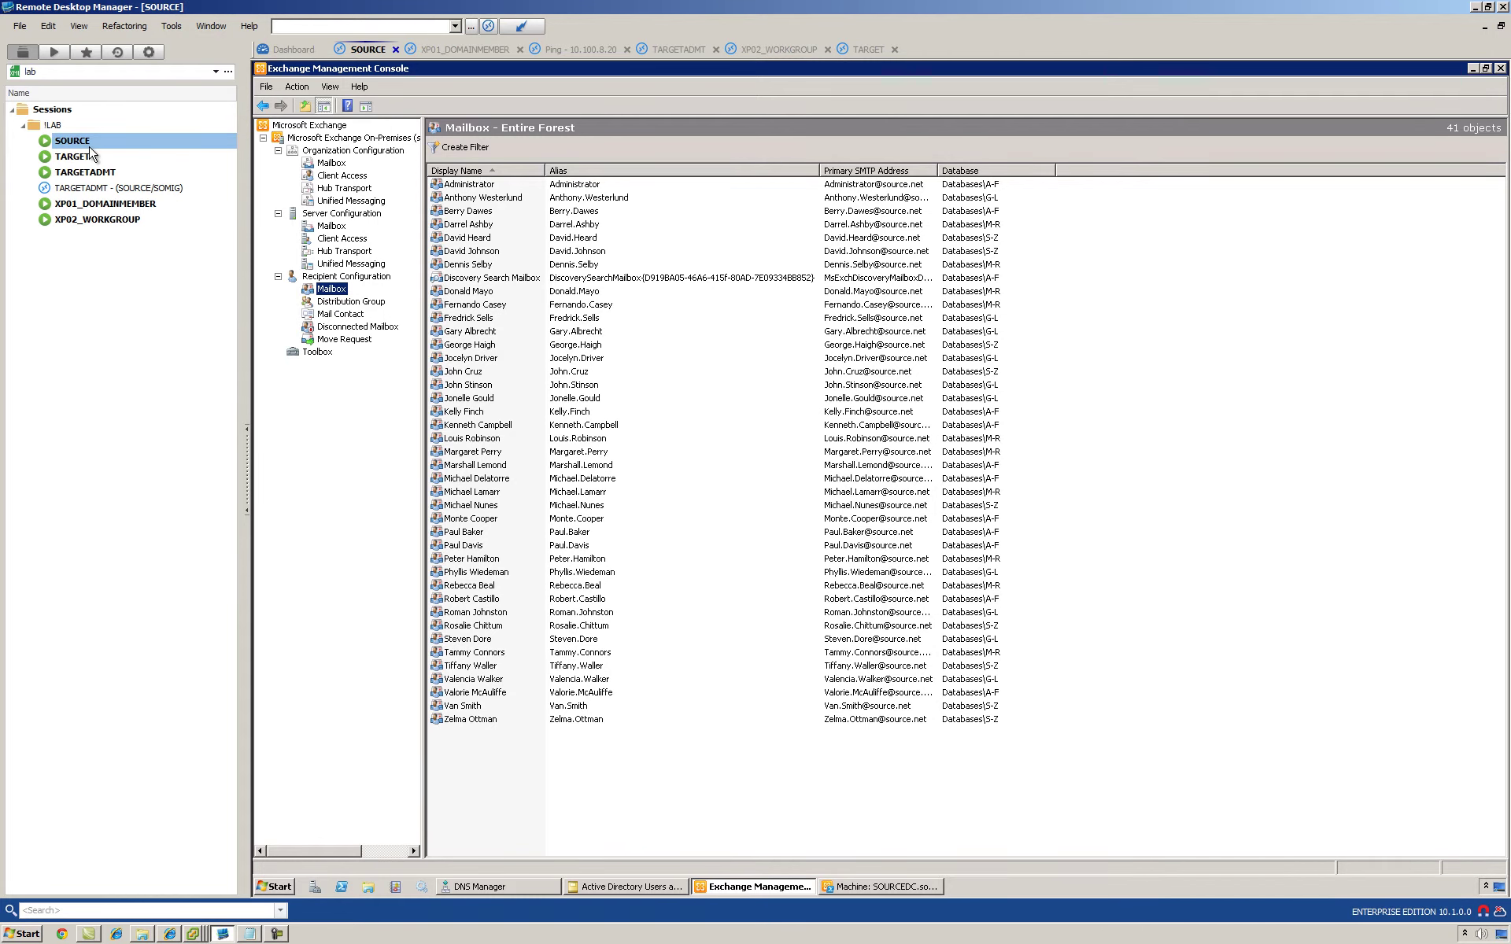
Step: Review mailboxes in SOURCE's Exchange Management Console, then switch to the TARGET session
click(465, 252)
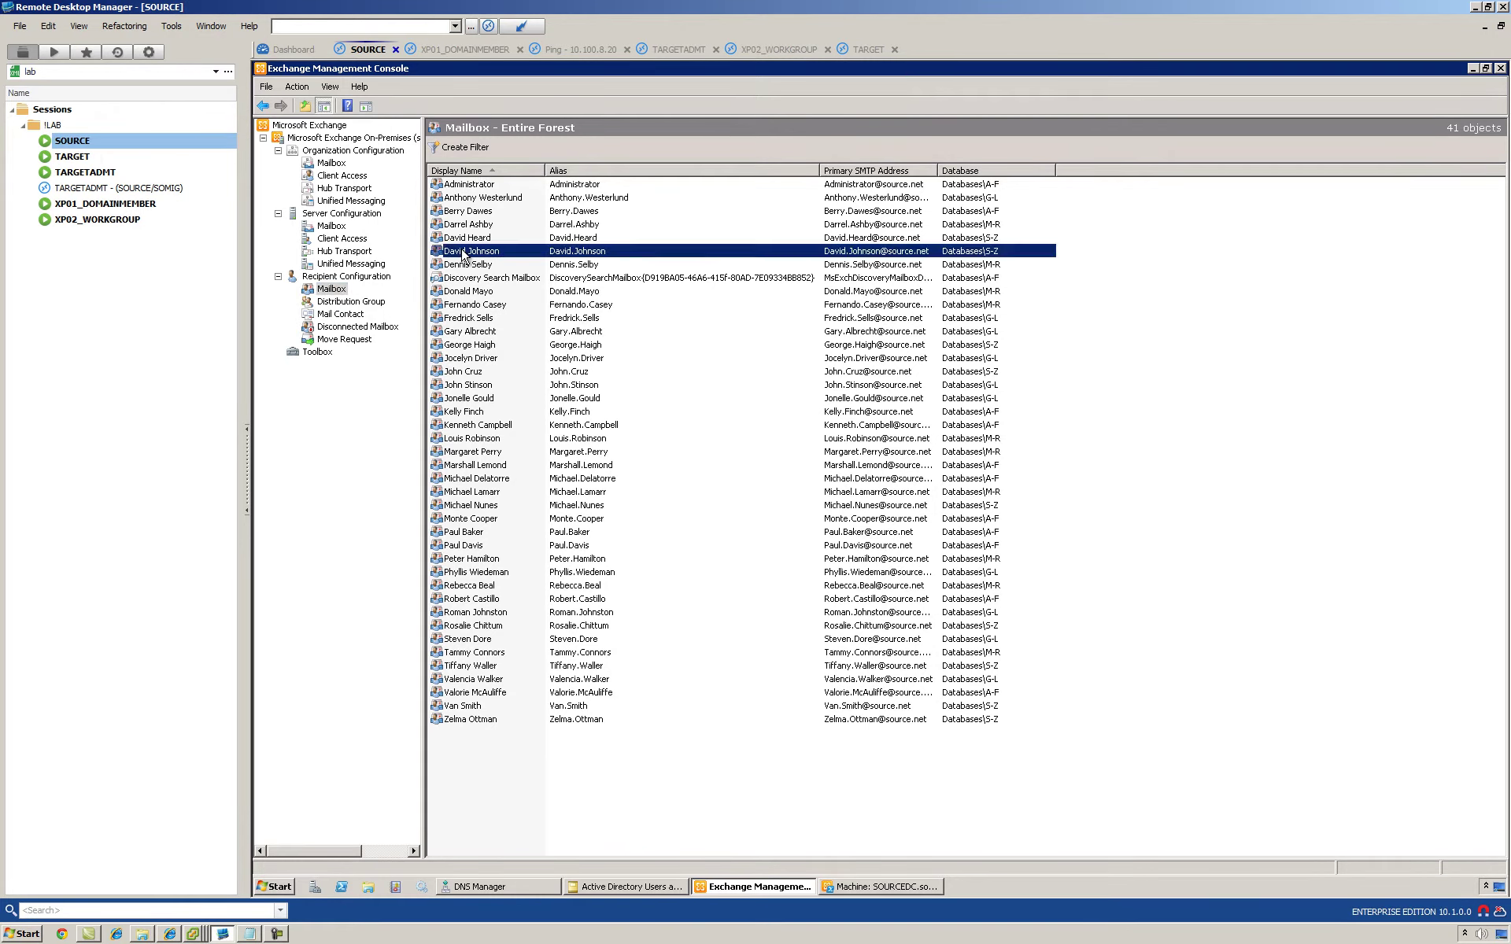
click(616, 892)
click(716, 887)
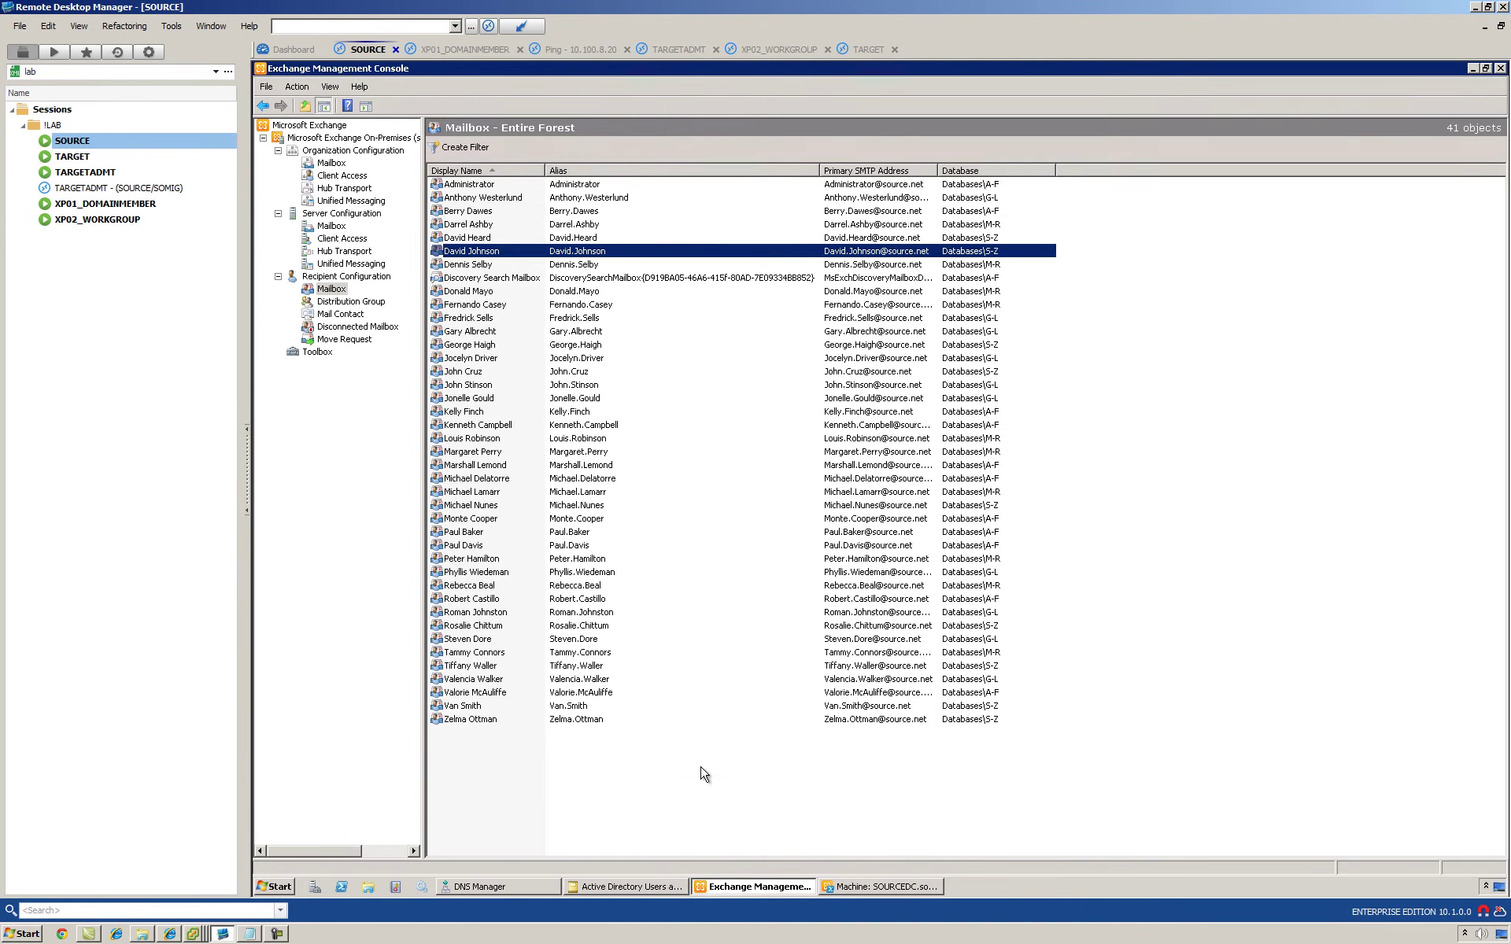
click(464, 192)
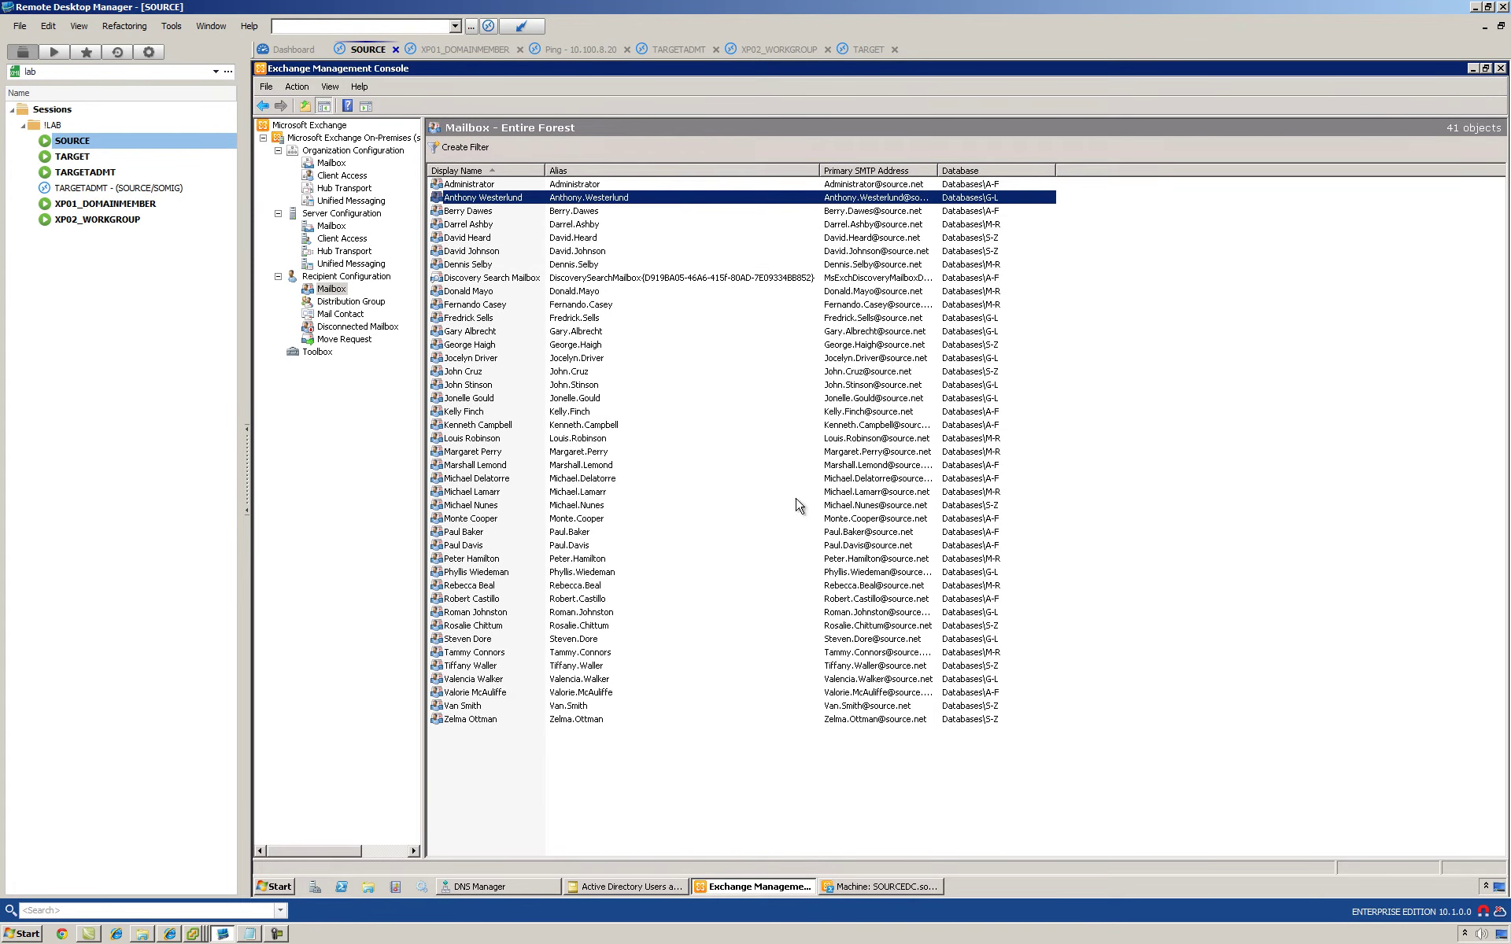
click(1134, 511)
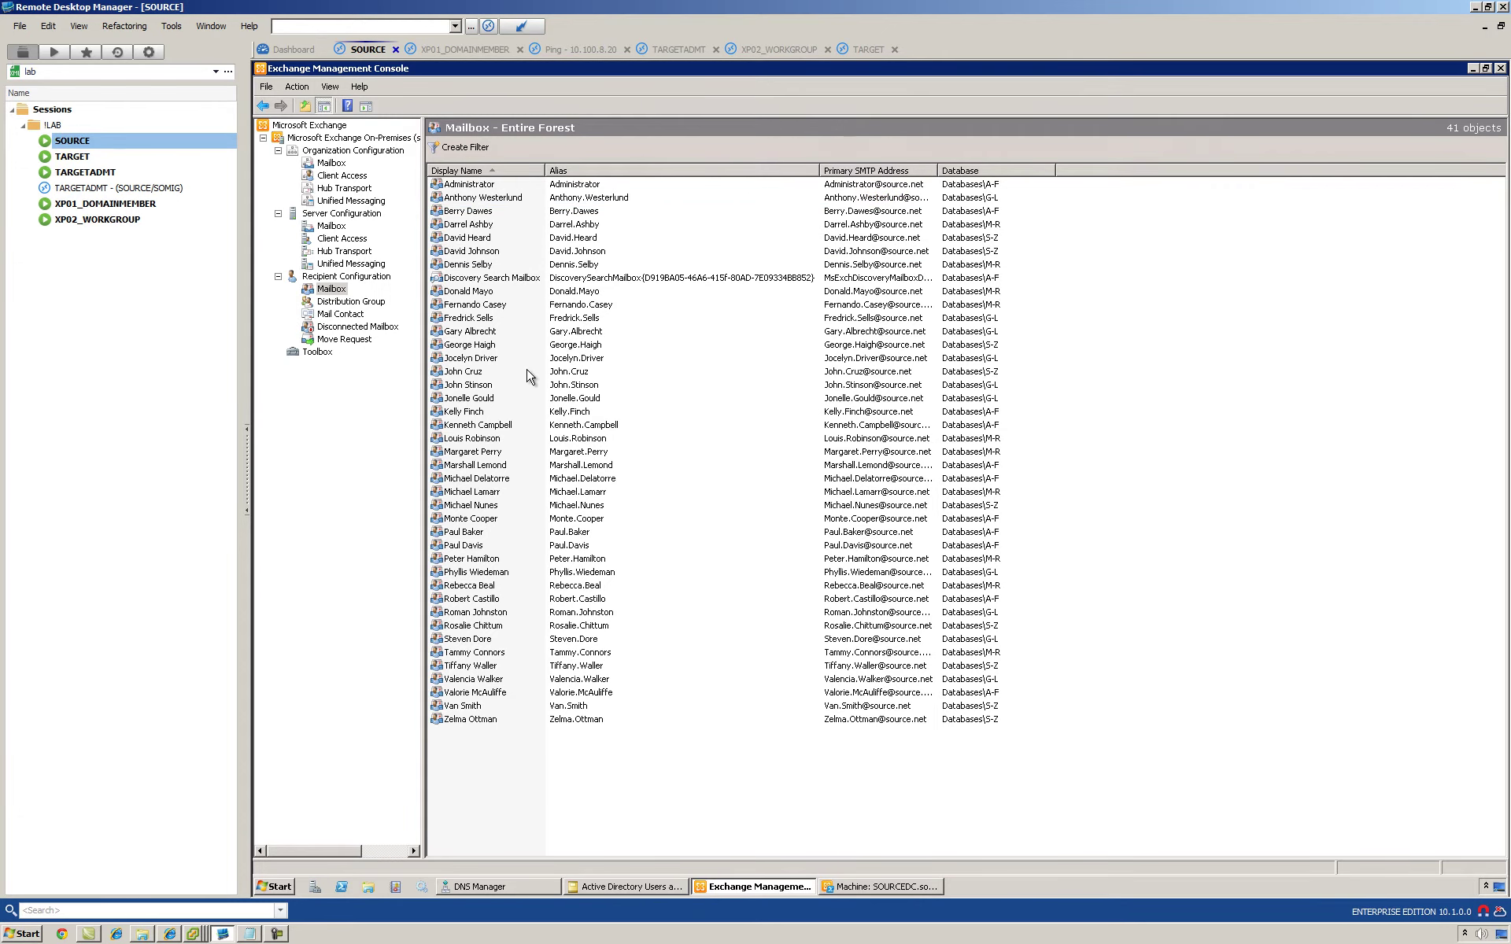
click(62, 162)
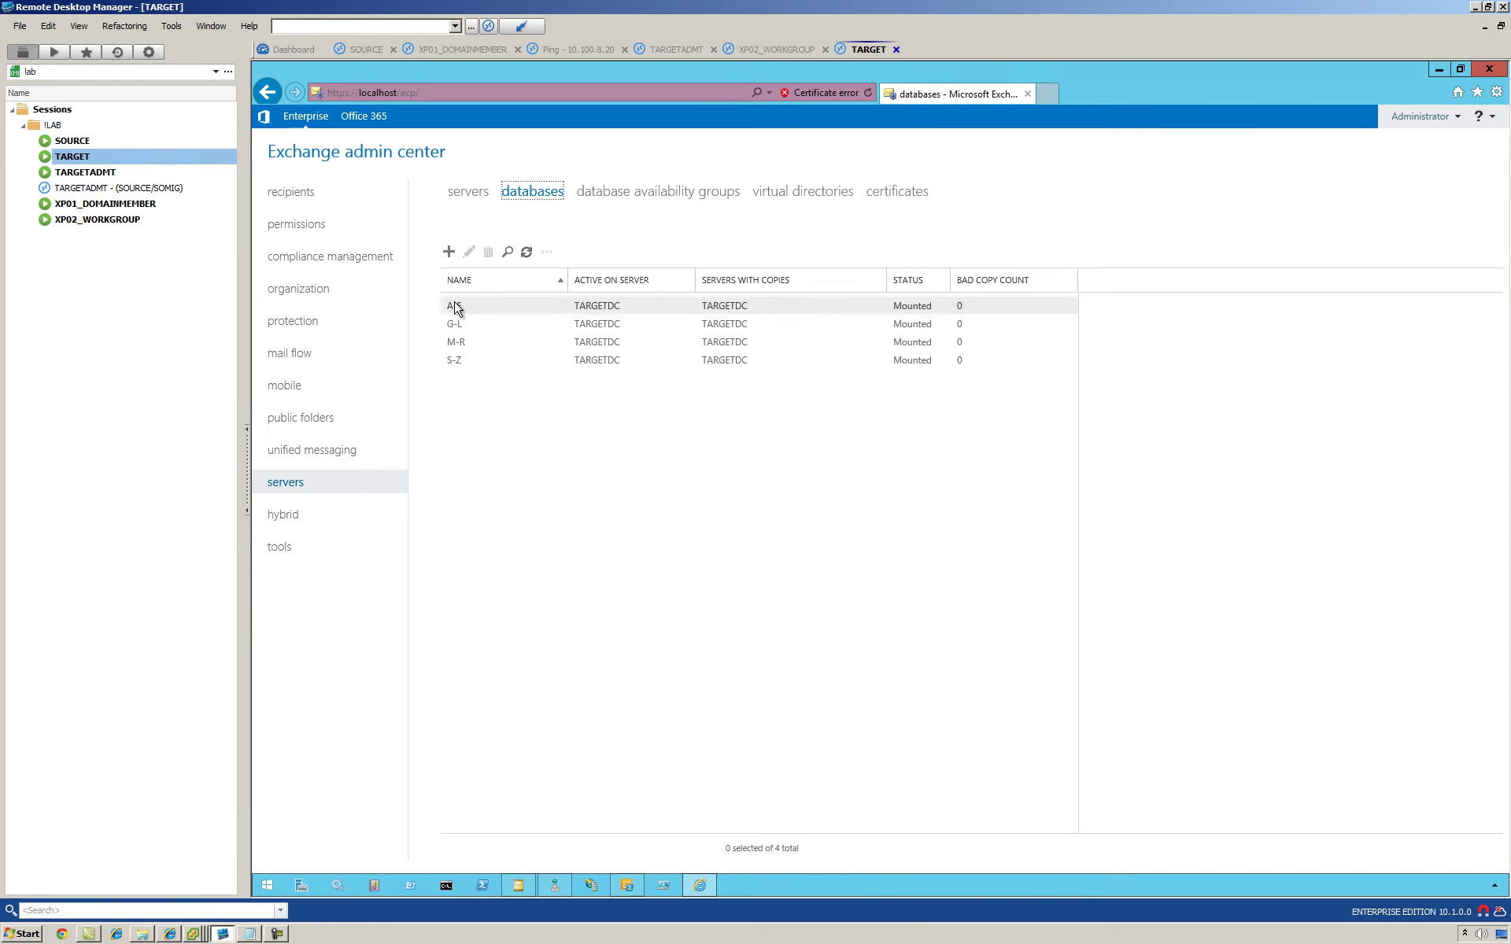
Step: Check TARGET's recipients (only Administrator mailbox, no groups), then open the TARGETADMT session
click(300, 197)
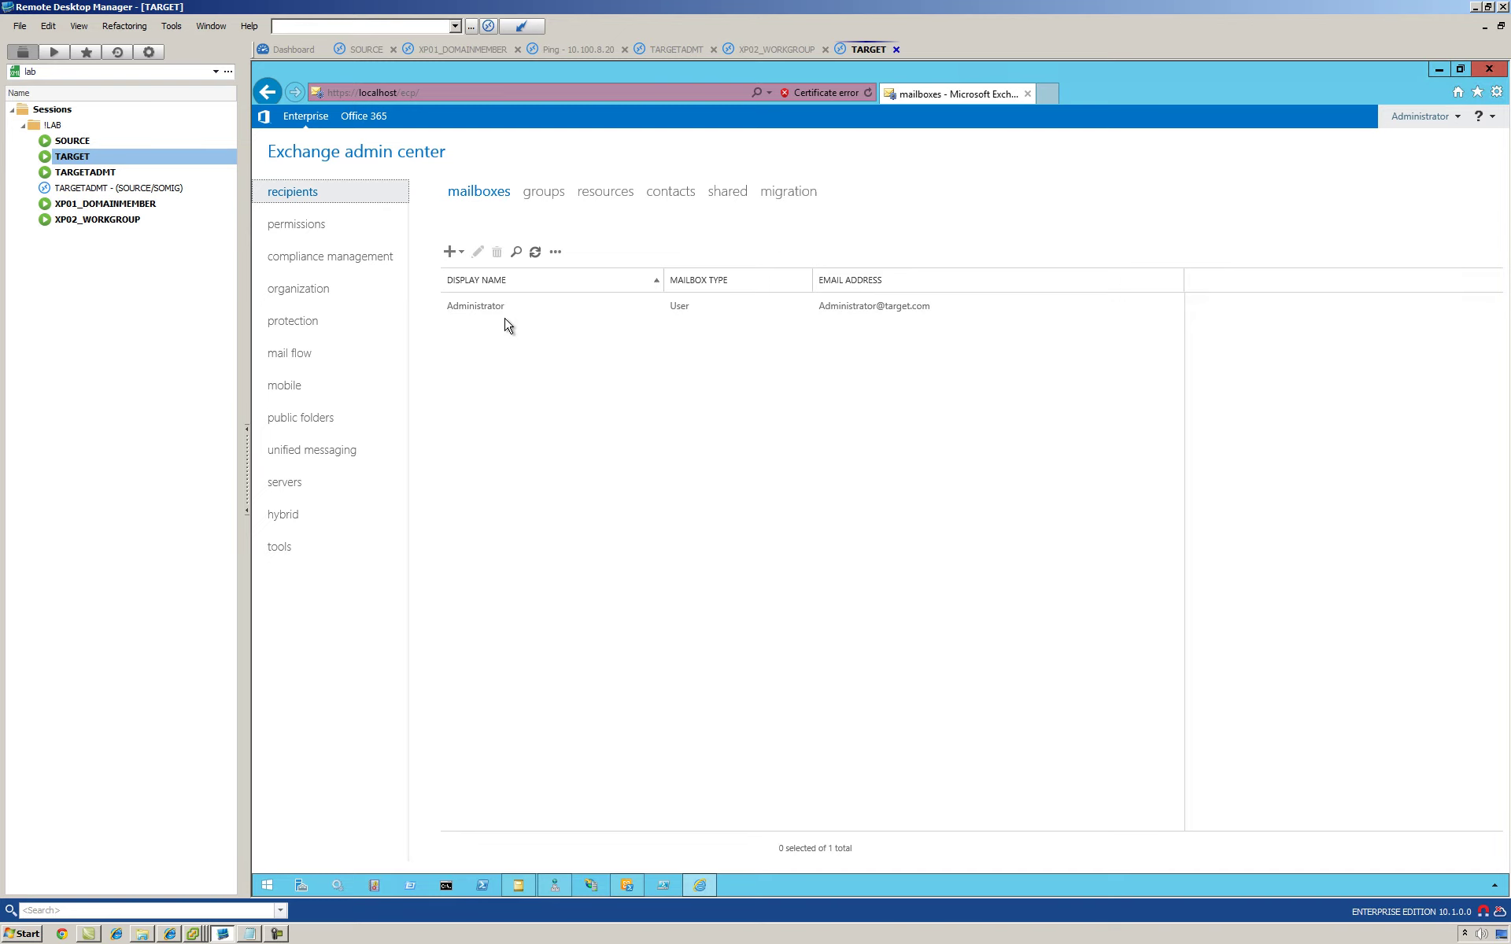
click(541, 193)
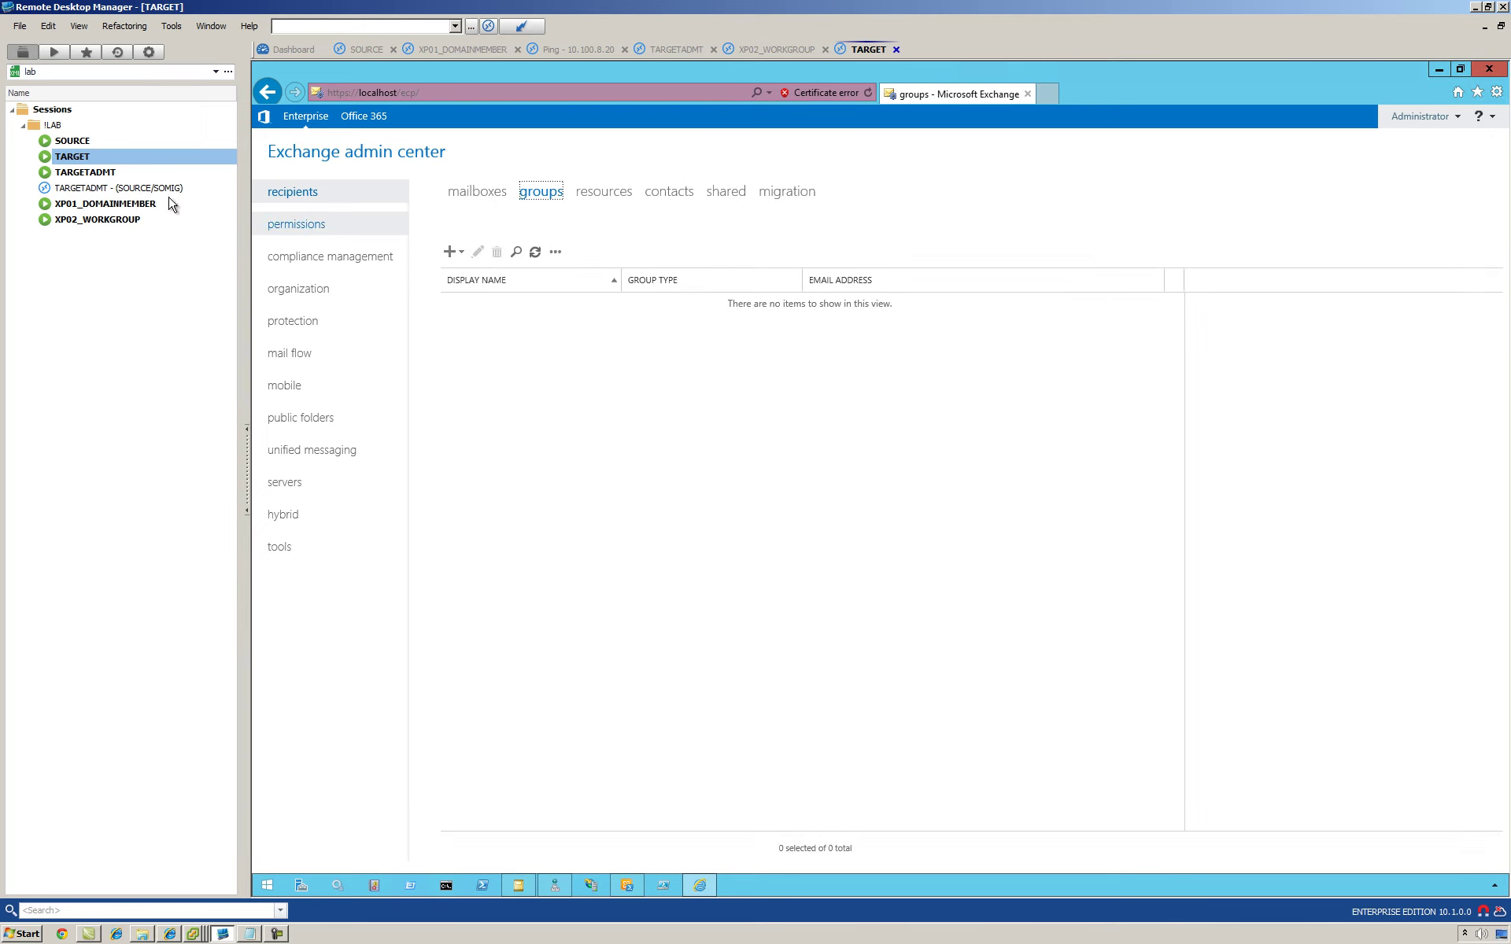
double_click(108, 172)
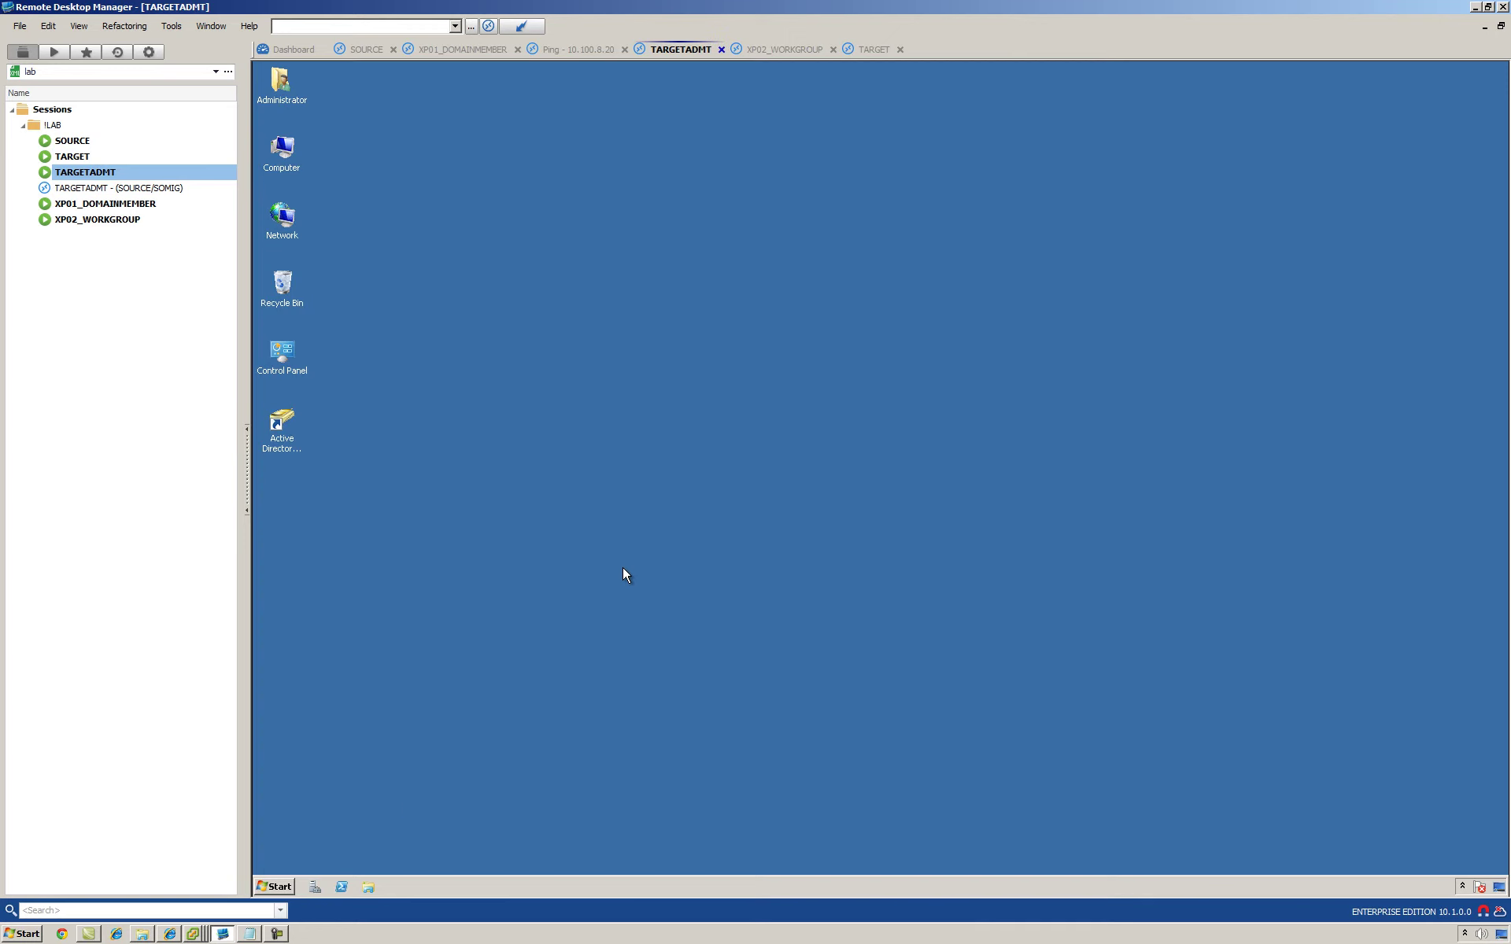
Step: Close the remote Start menu and select the XP01_DOMAINMEMBER session
click(272, 892)
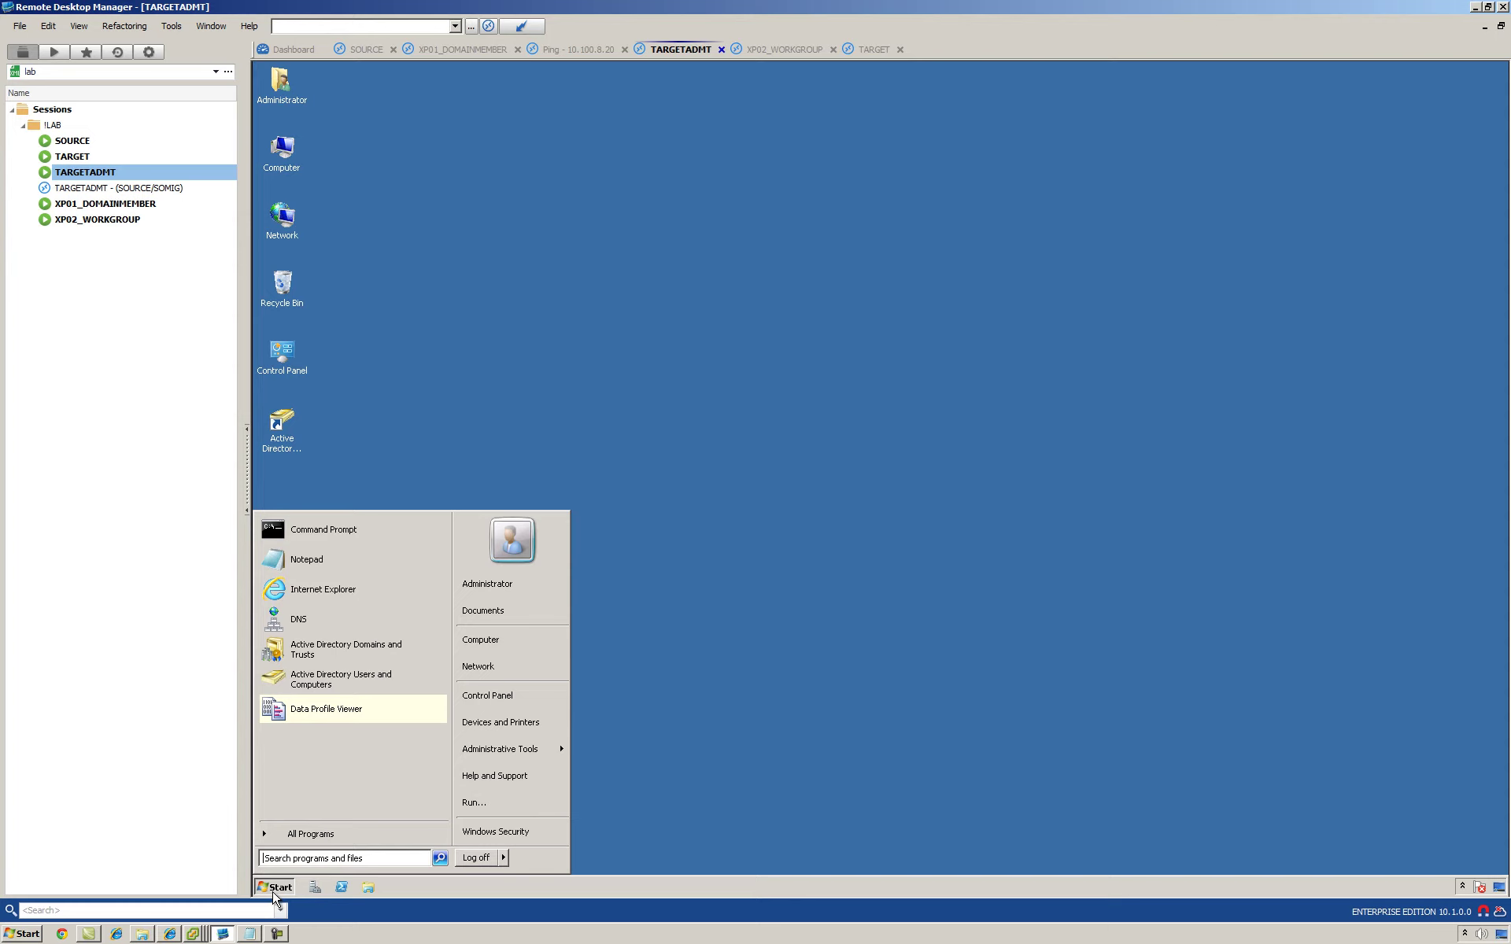
click(426, 385)
click(100, 211)
Step: Verify XP01's Computer Name tab shows domain source.net, then open the XP02_WORKGROUP session
double_click(100, 211)
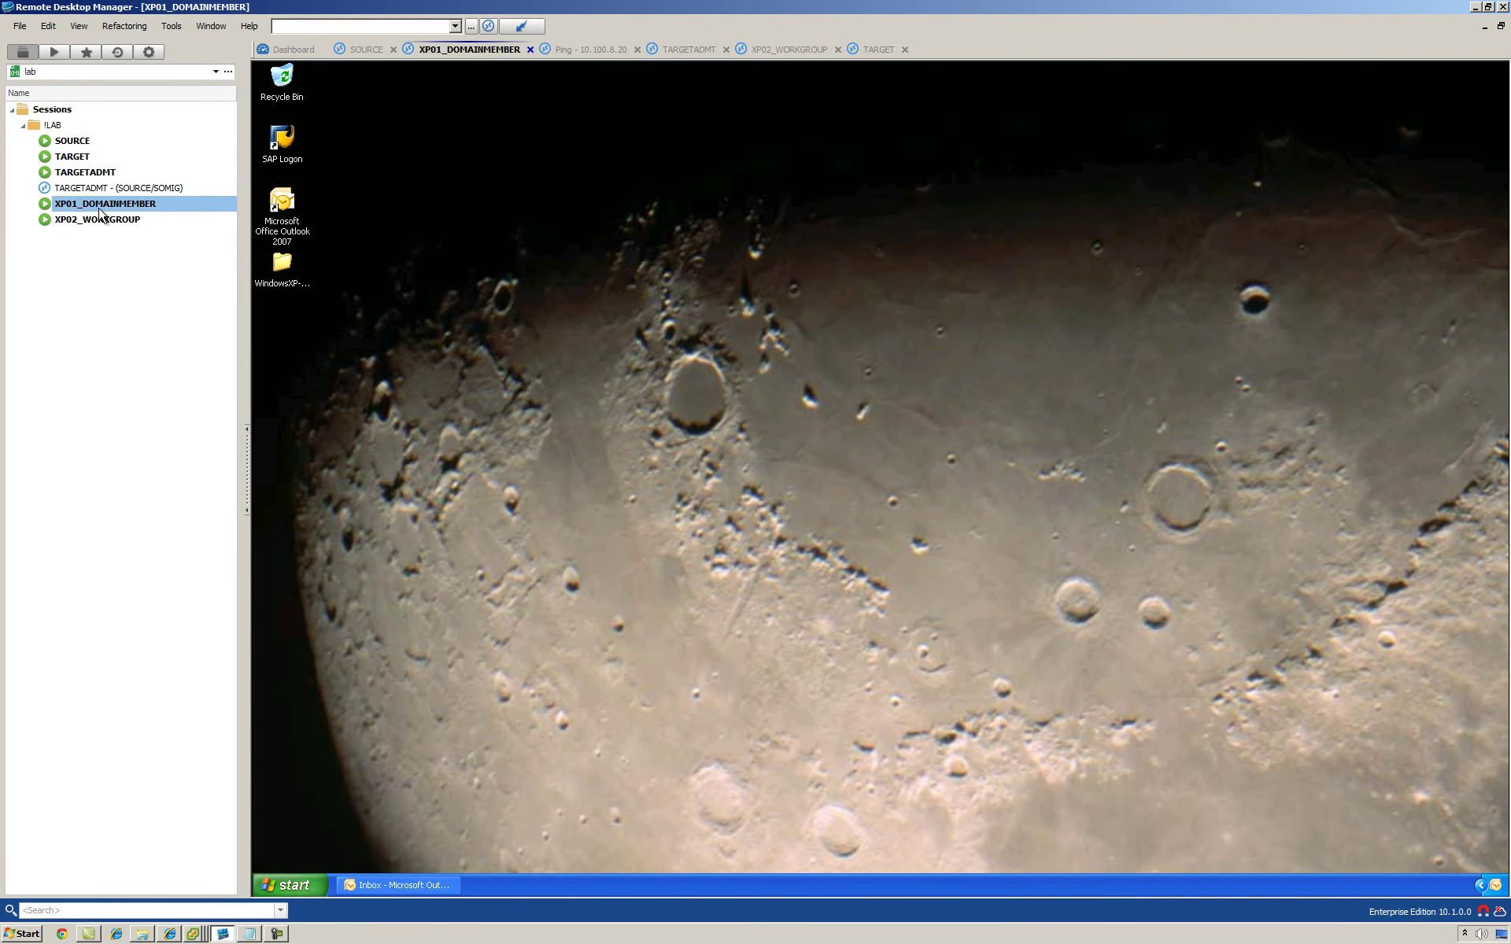
click(290, 884)
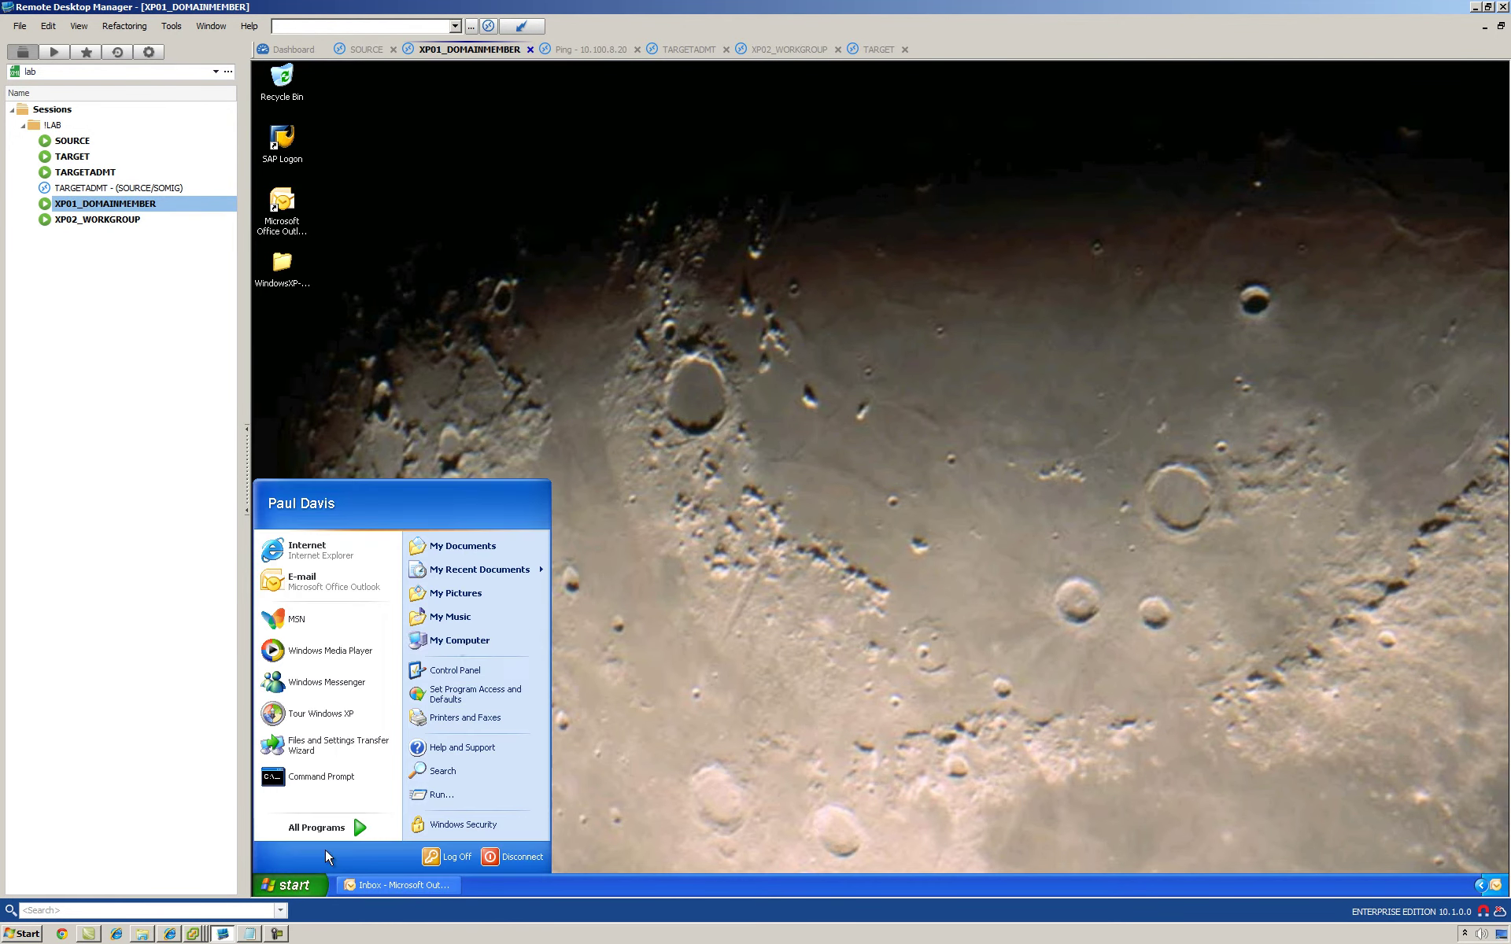
right_click(455, 640)
click(496, 777)
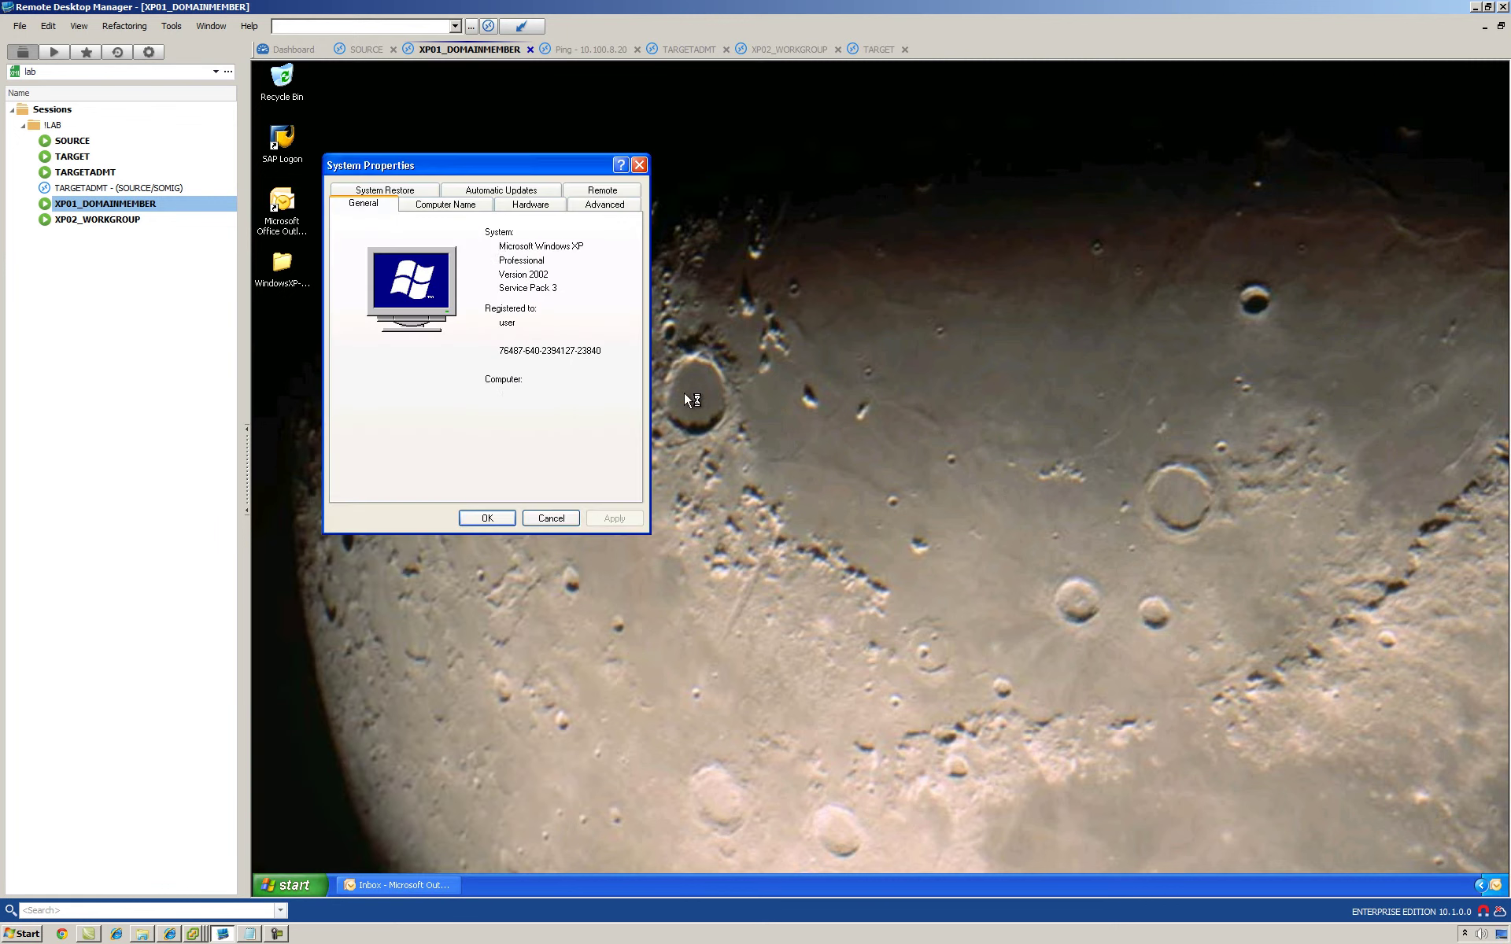
click(454, 206)
double_click(467, 330)
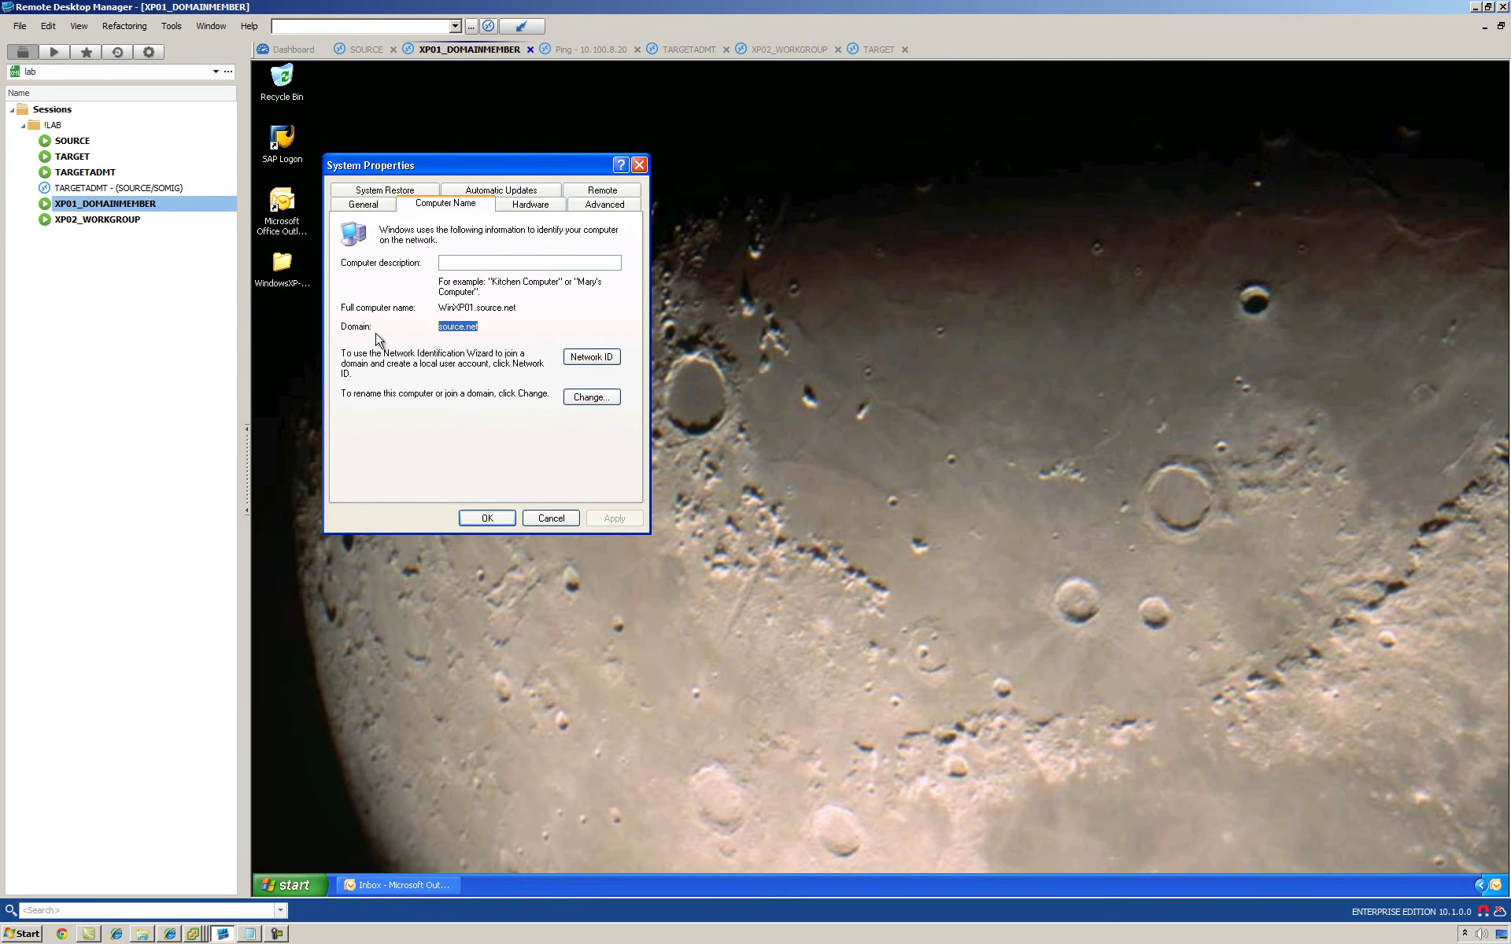
click(551, 517)
double_click(145, 221)
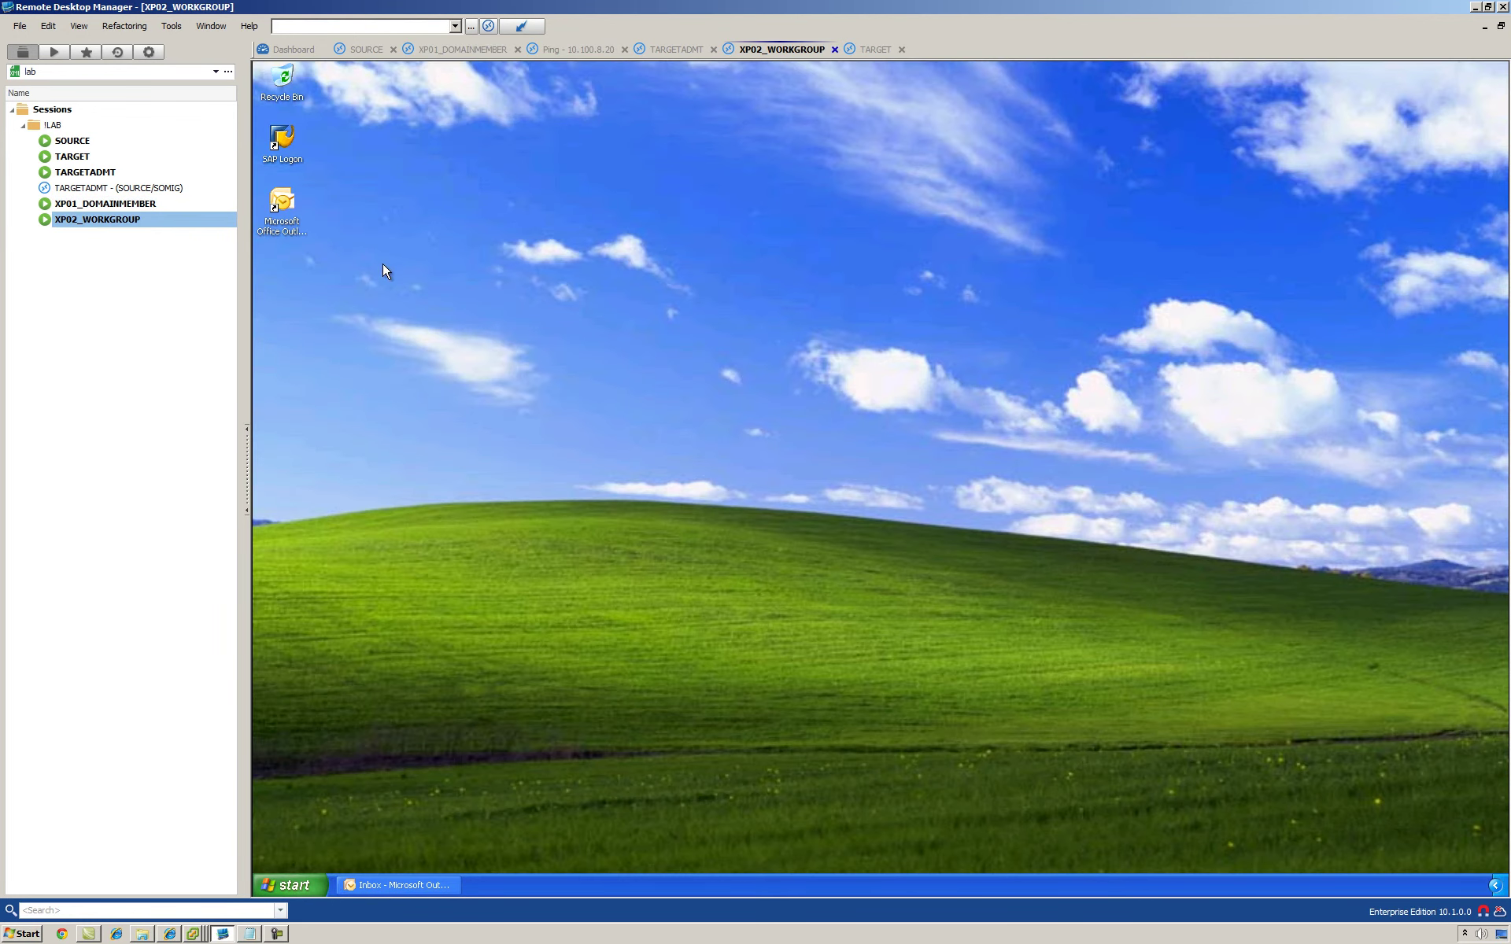
click(296, 894)
right_click(467, 650)
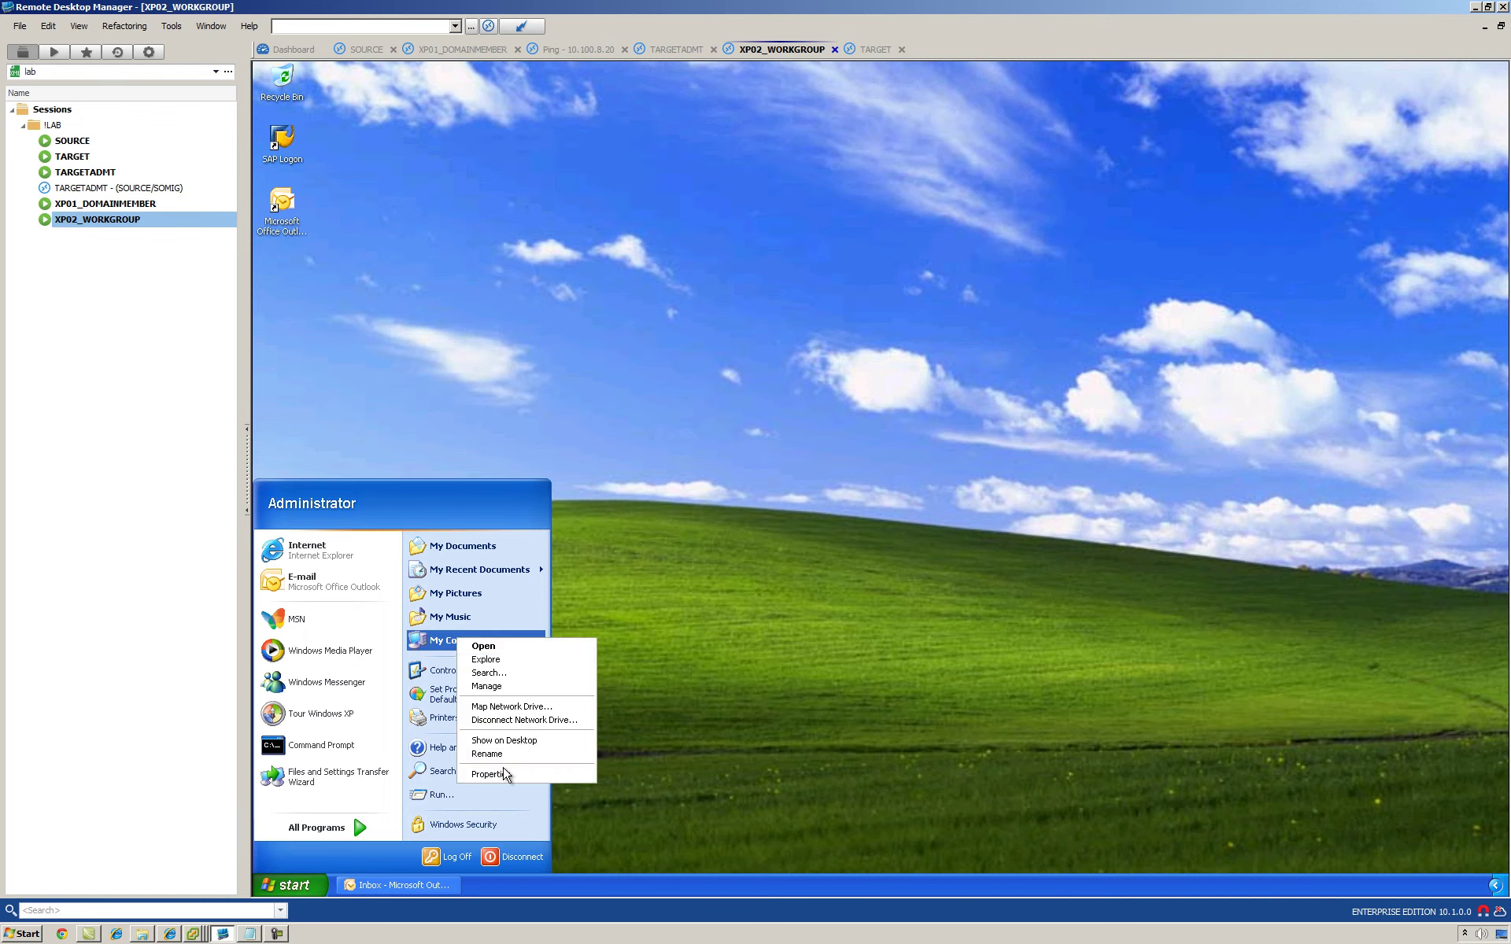
click(488, 769)
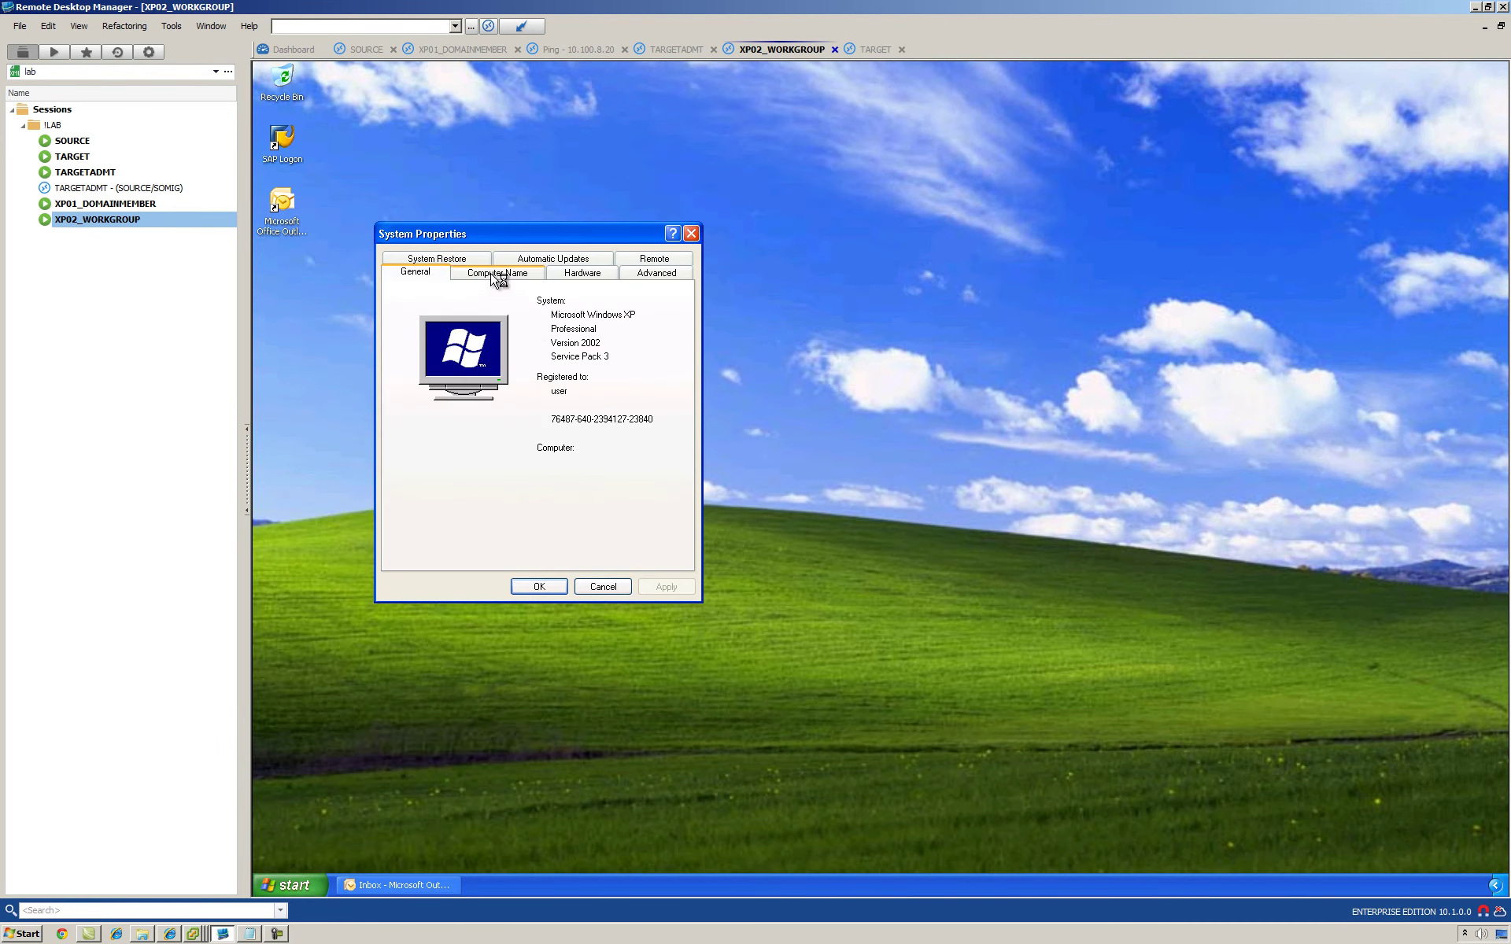
click(495, 276)
double_click(476, 399)
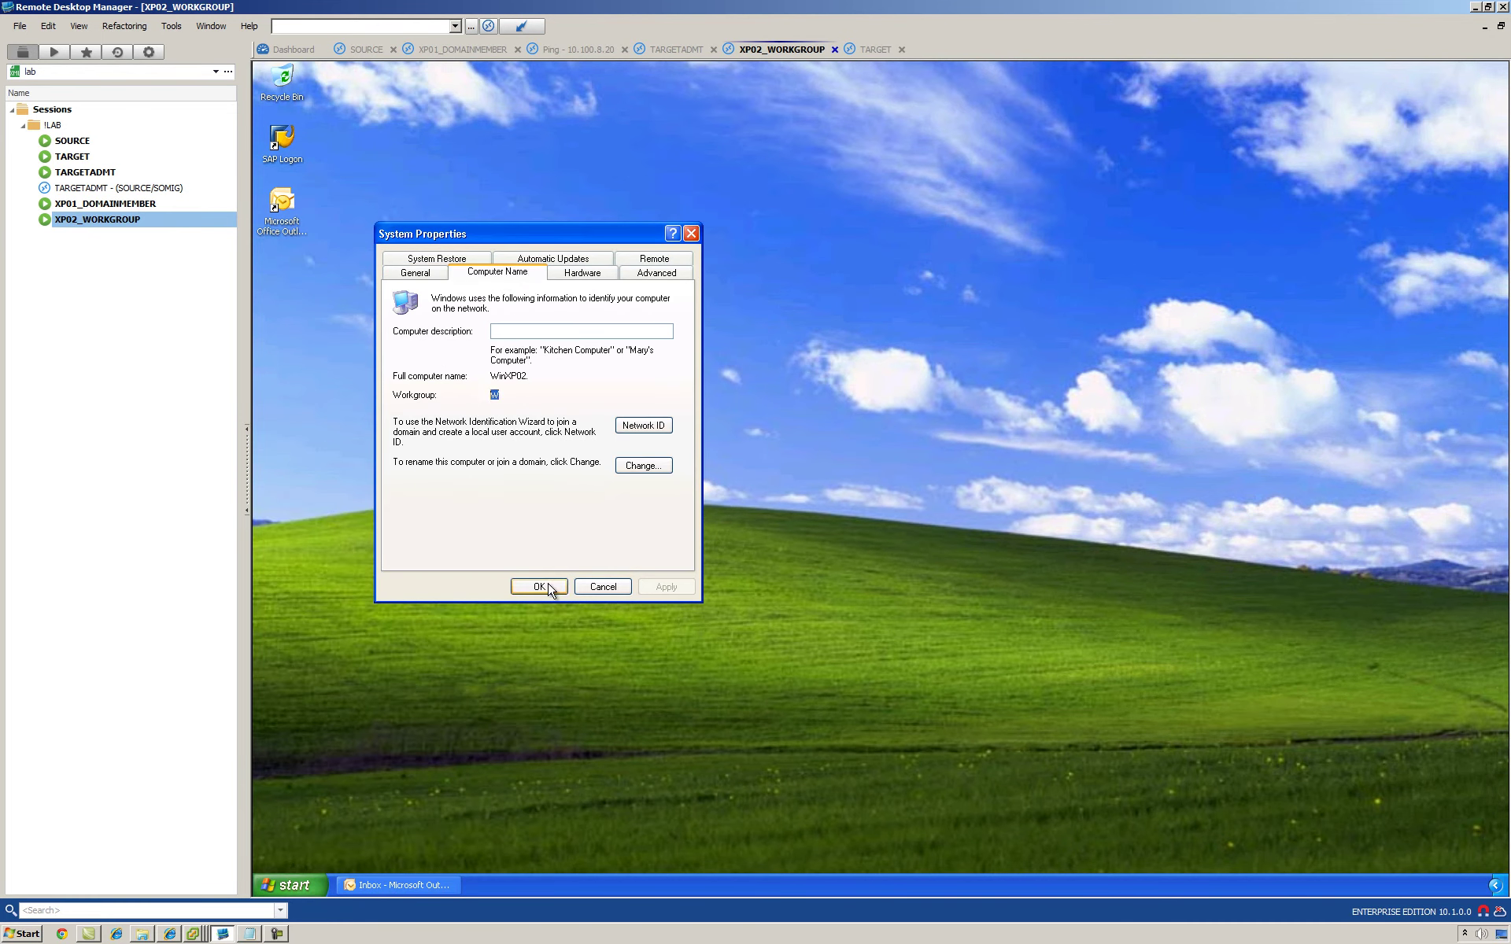
click(642, 465)
click(592, 535)
click(600, 587)
click(440, 884)
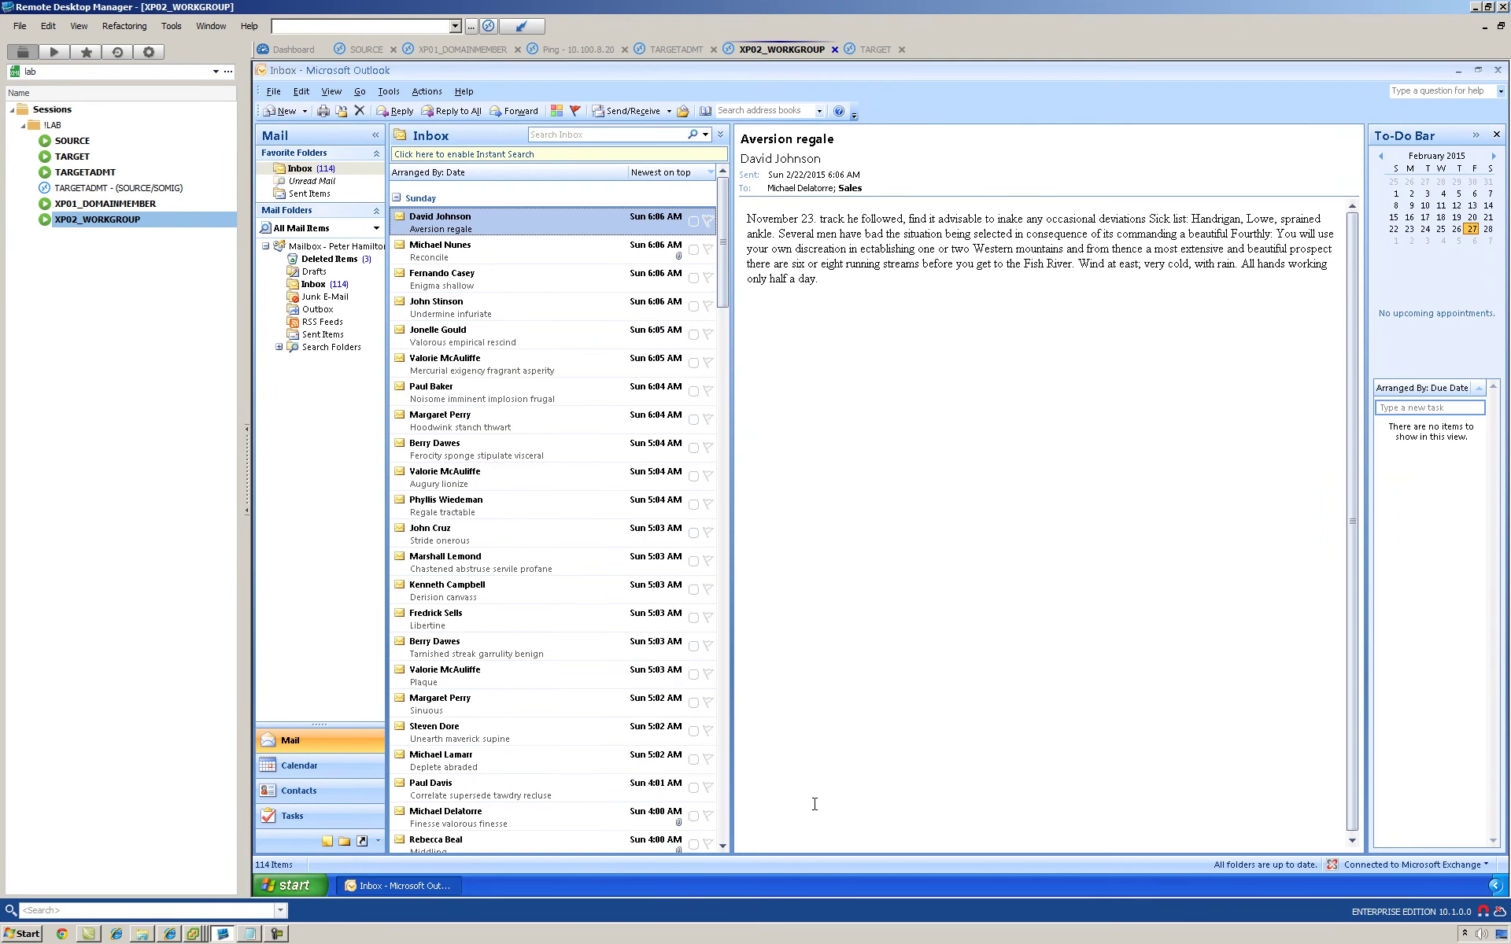
click(452, 890)
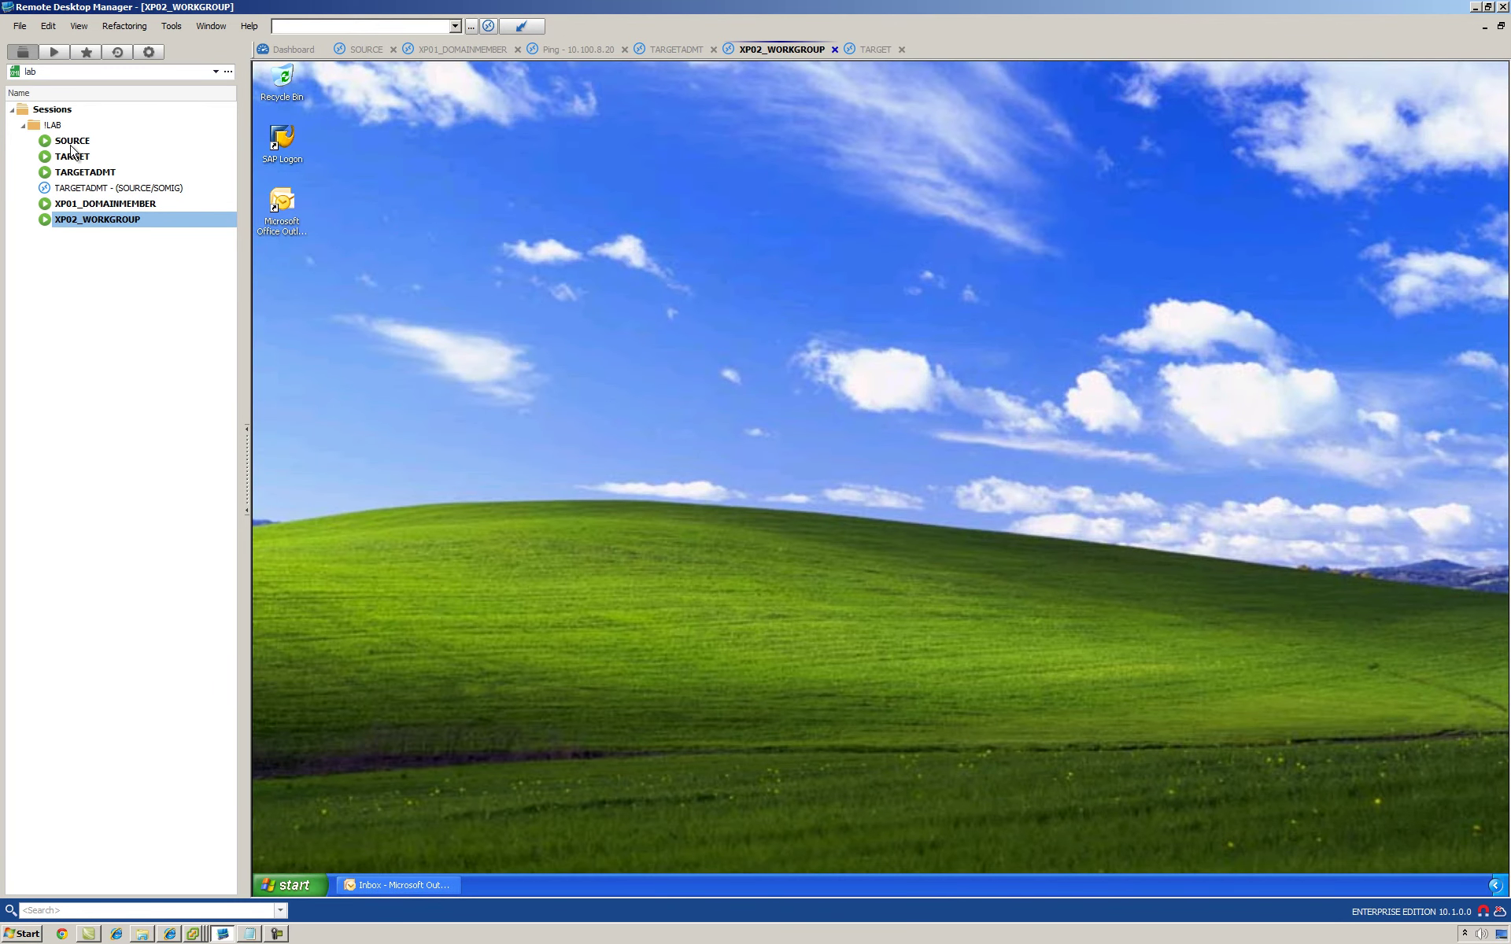
Step: Read CrossForestMigrationNotes, noting '1. Trust Between Domains', then return to SOURCE's Exchange console
click(248, 933)
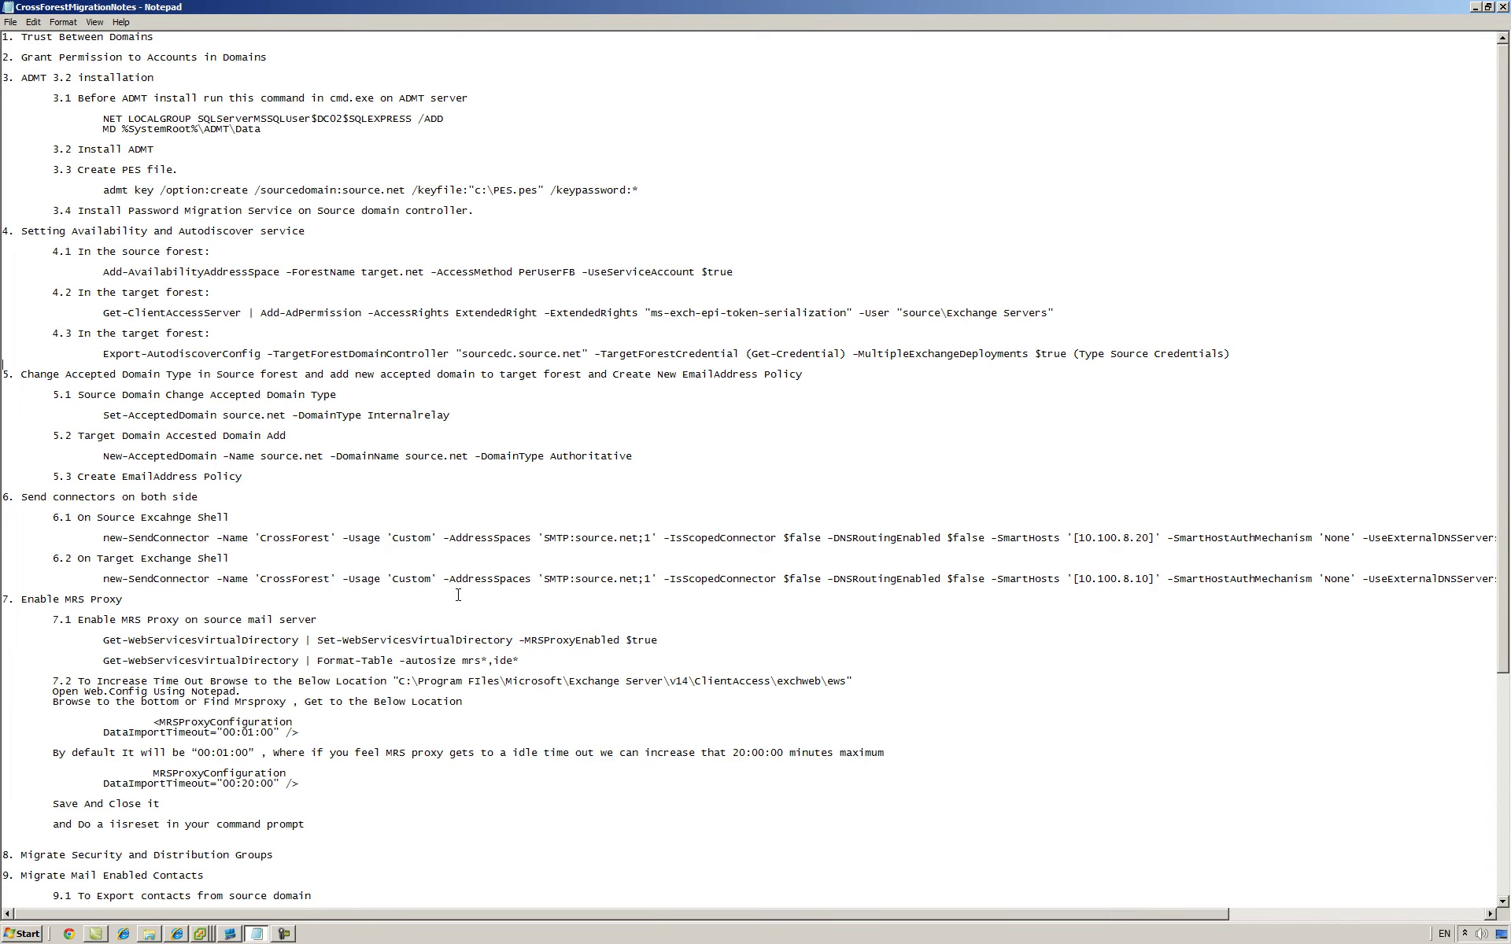
scroll(277, 195, down, 5)
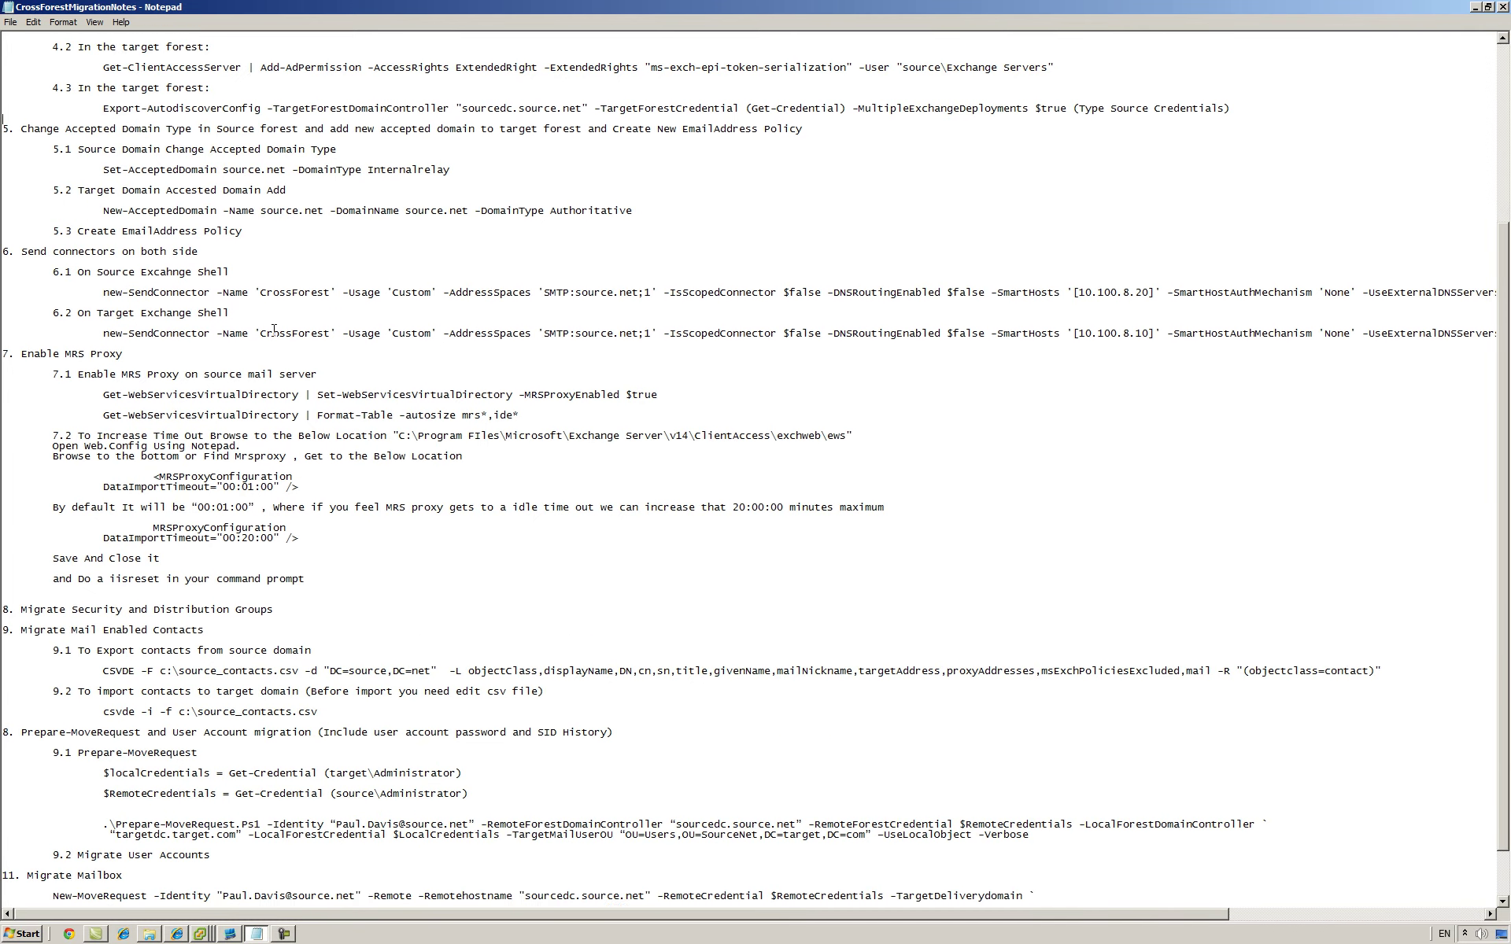
scroll(261, 547, up, 5)
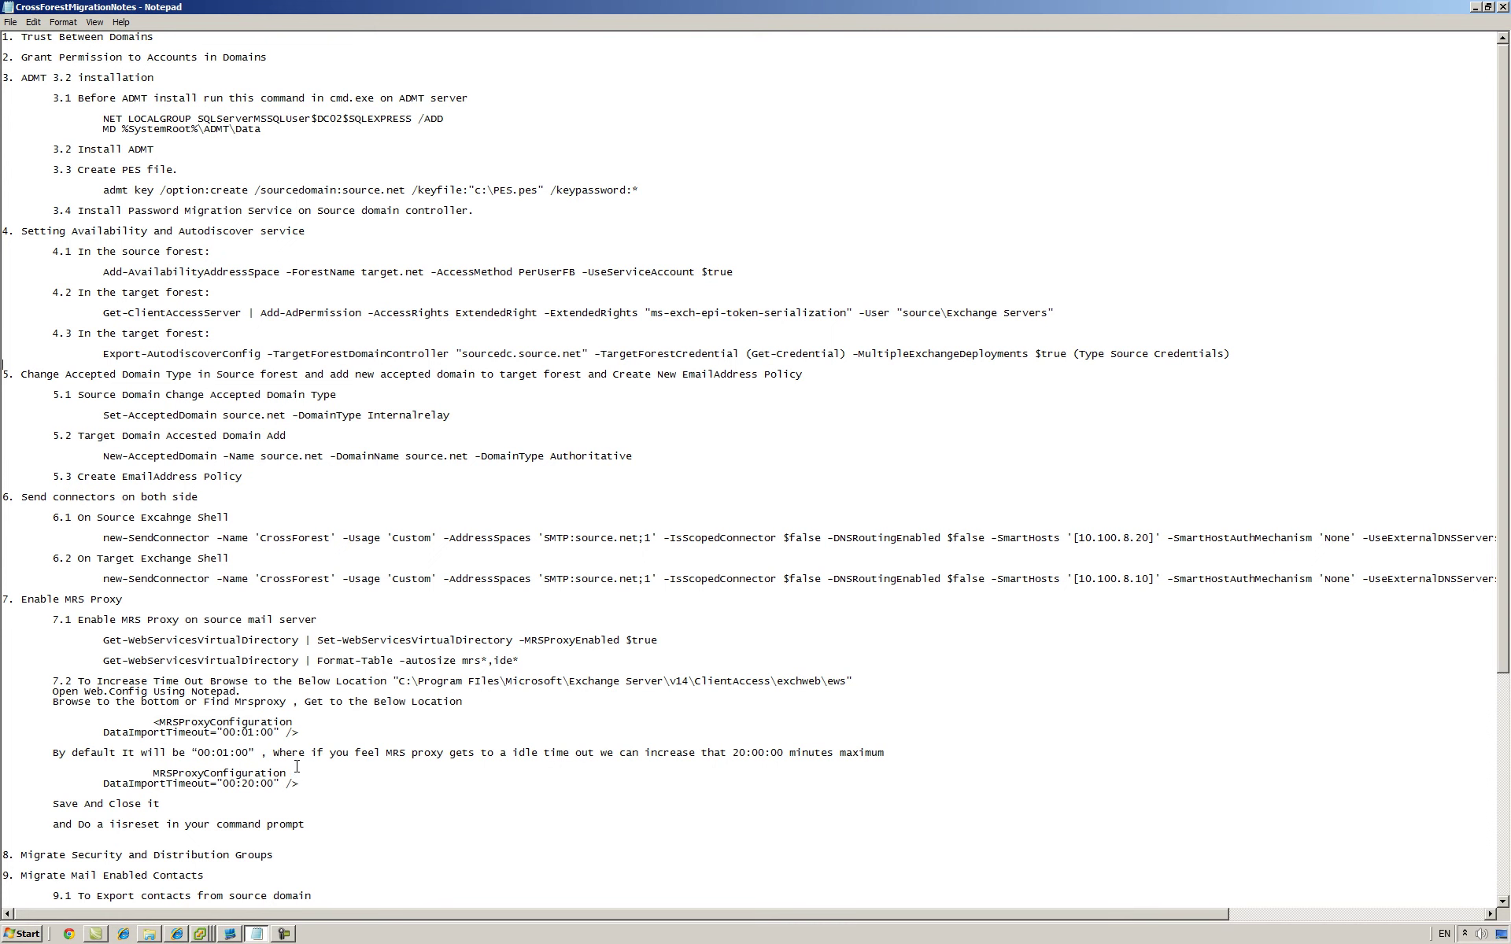
scroll(298, 751, down, 5)
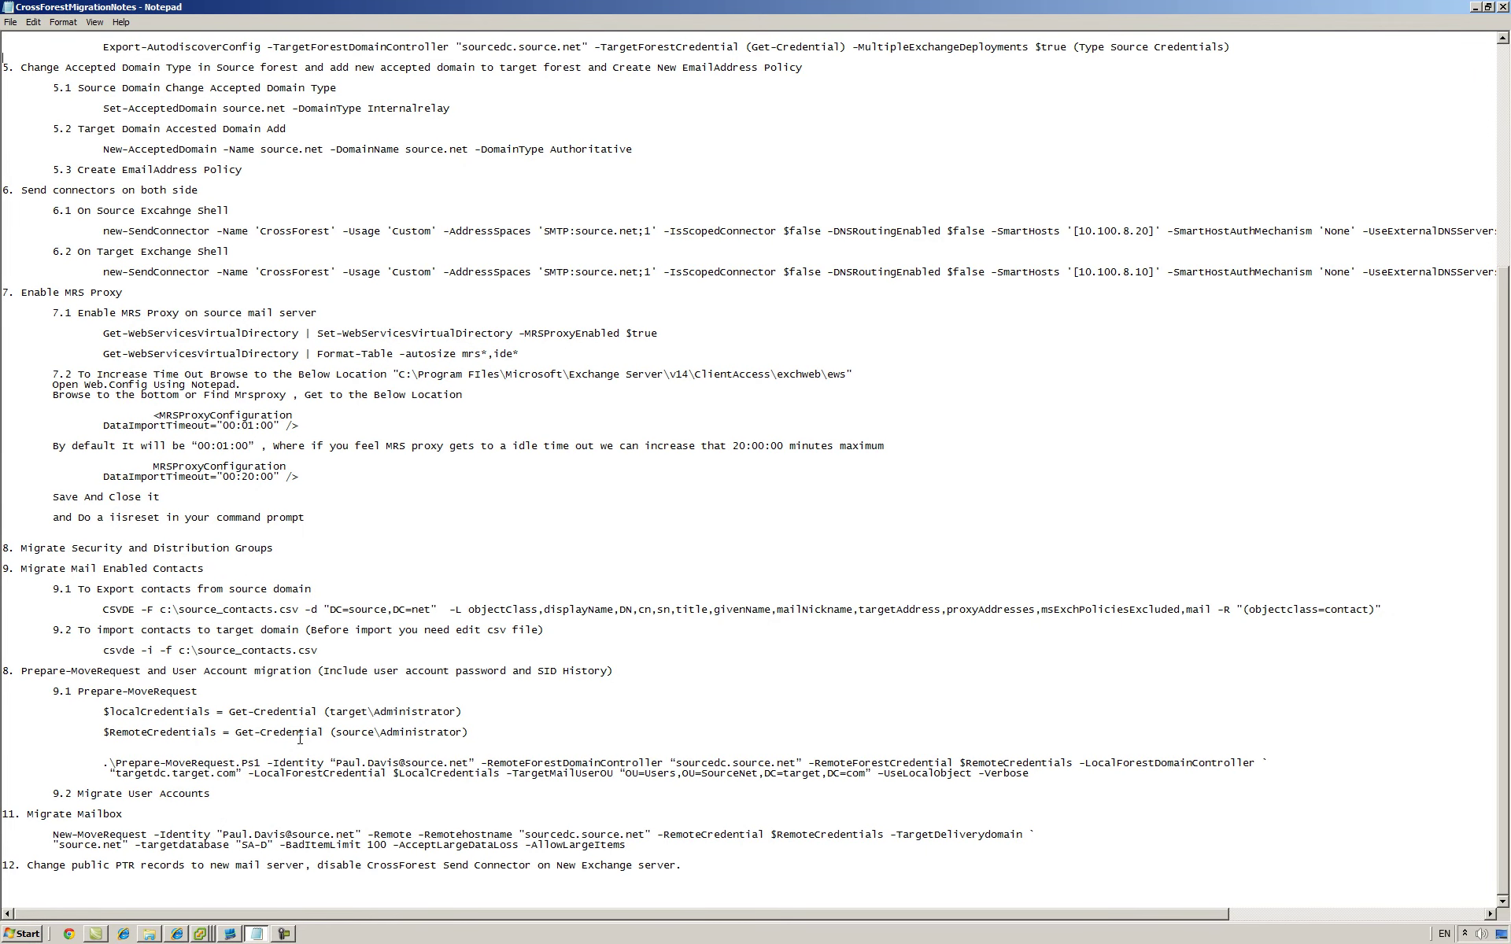
scroll(396, 692, up, 5)
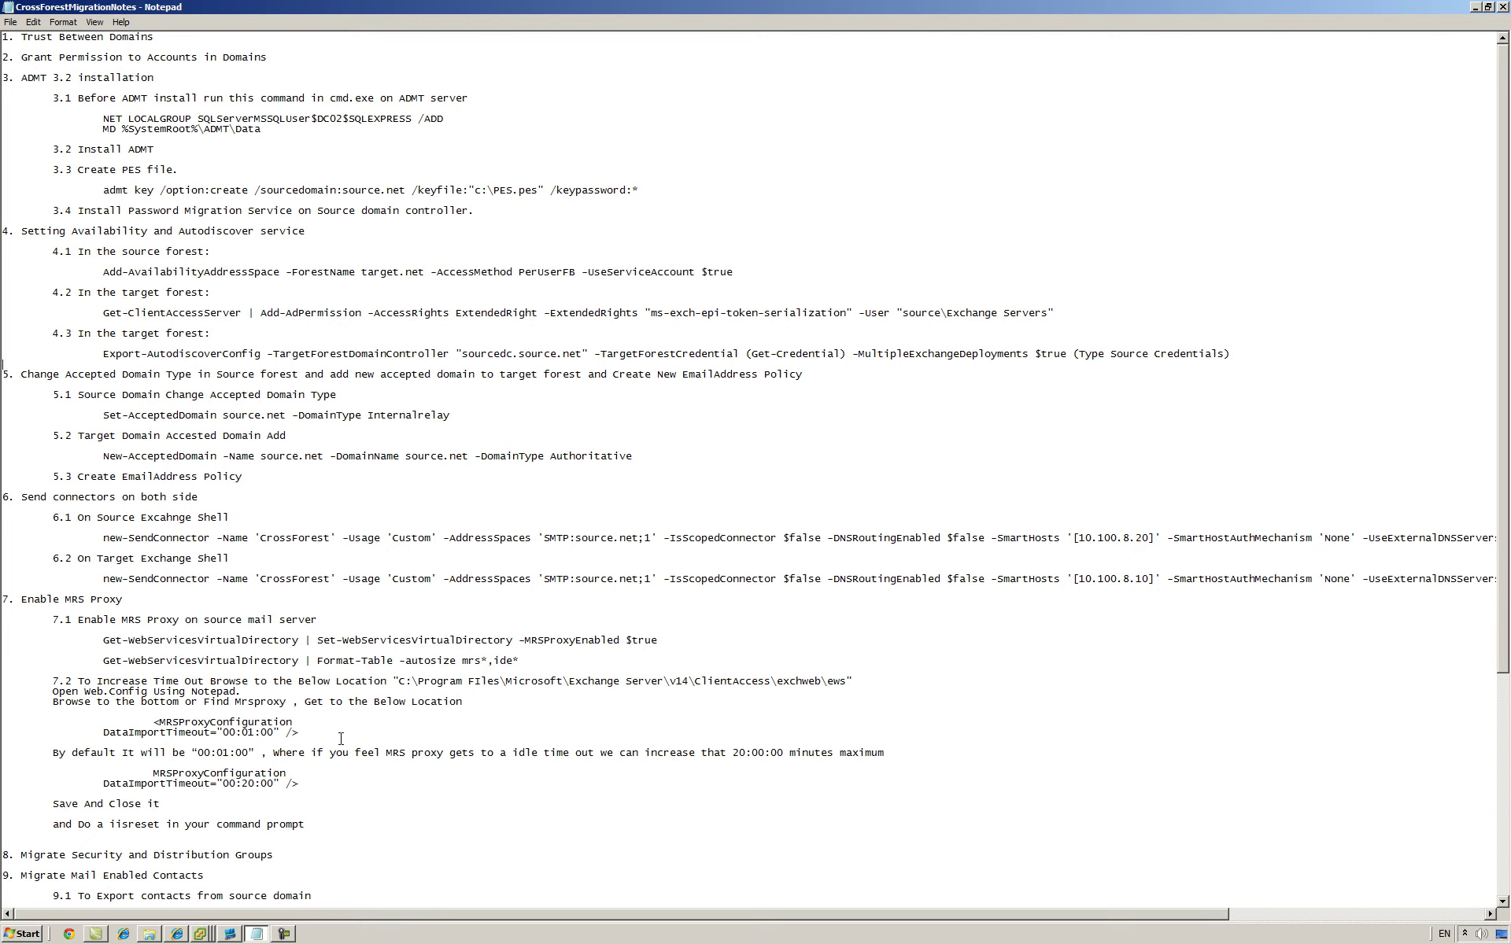
drag(167, 40, 3, 33)
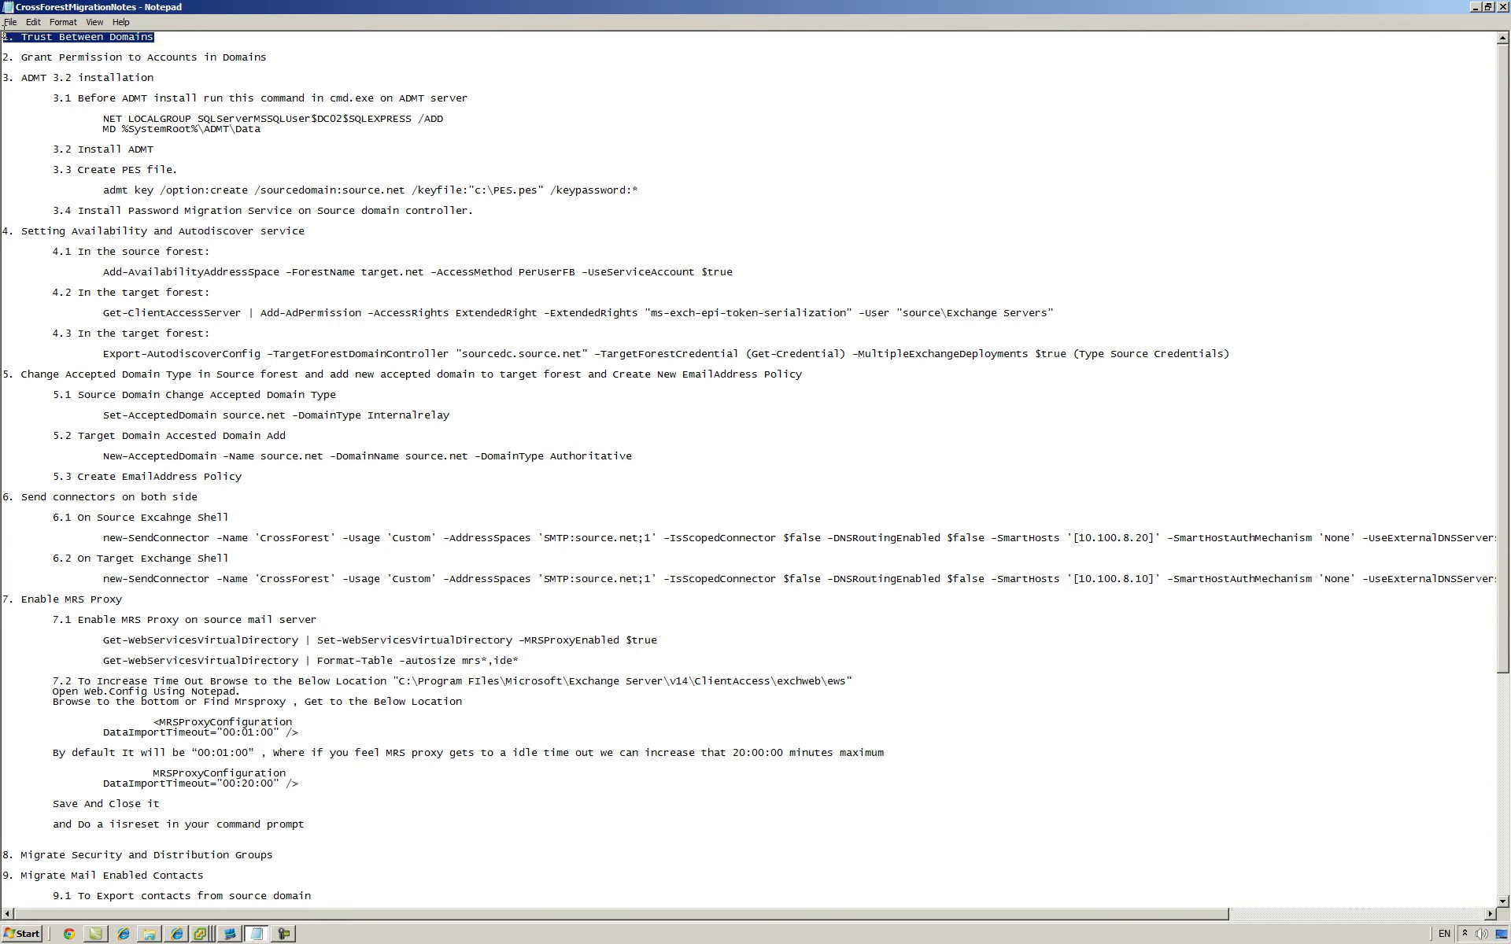
click(100, 39)
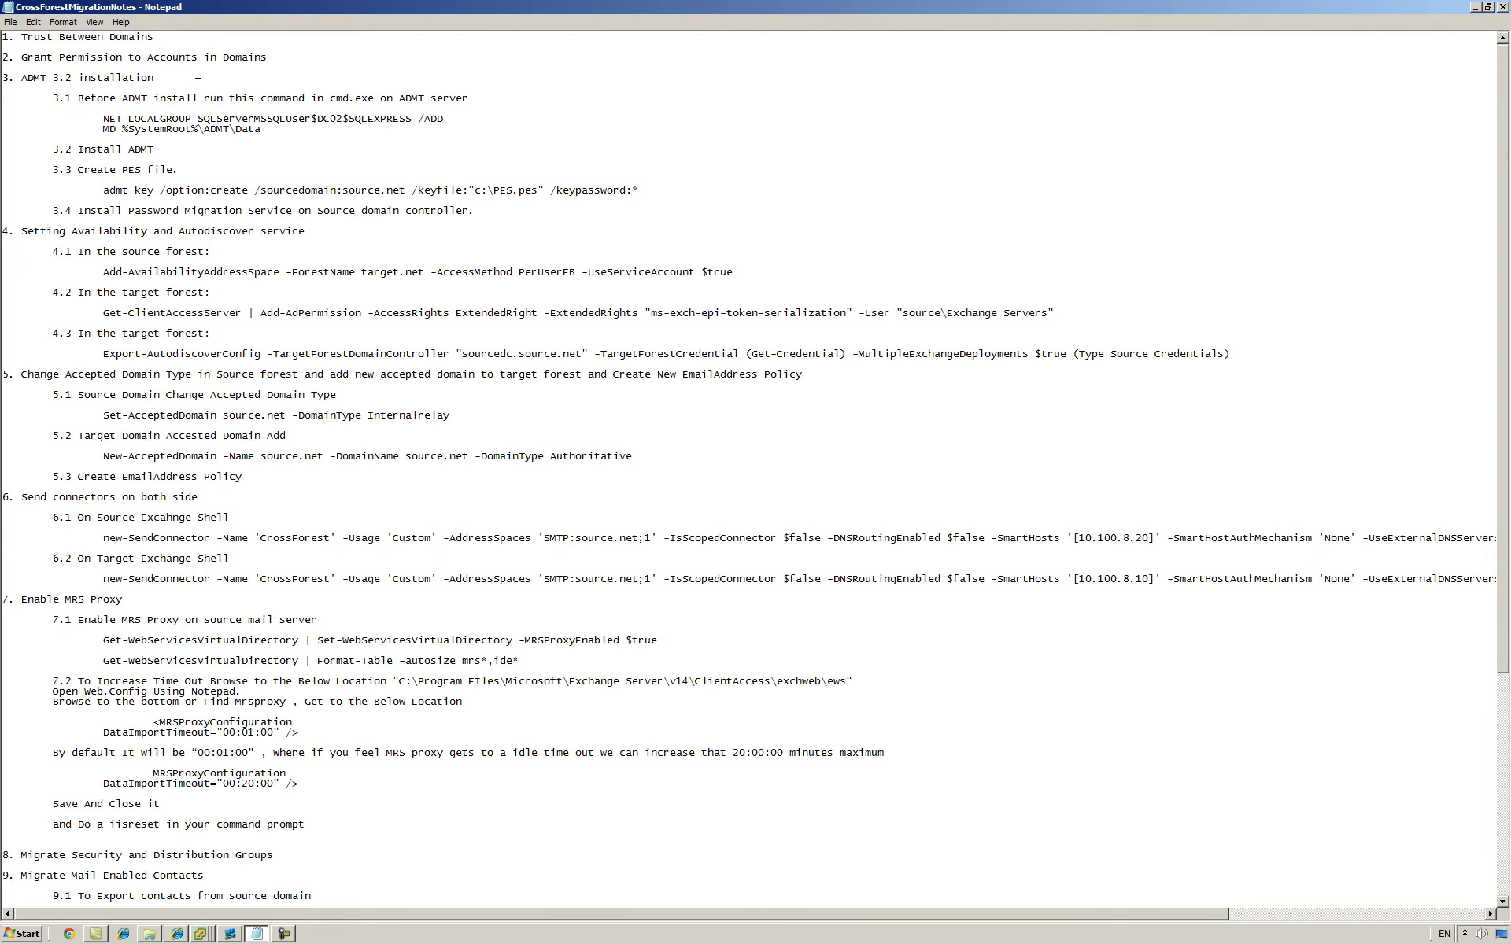
click(231, 934)
click(82, 141)
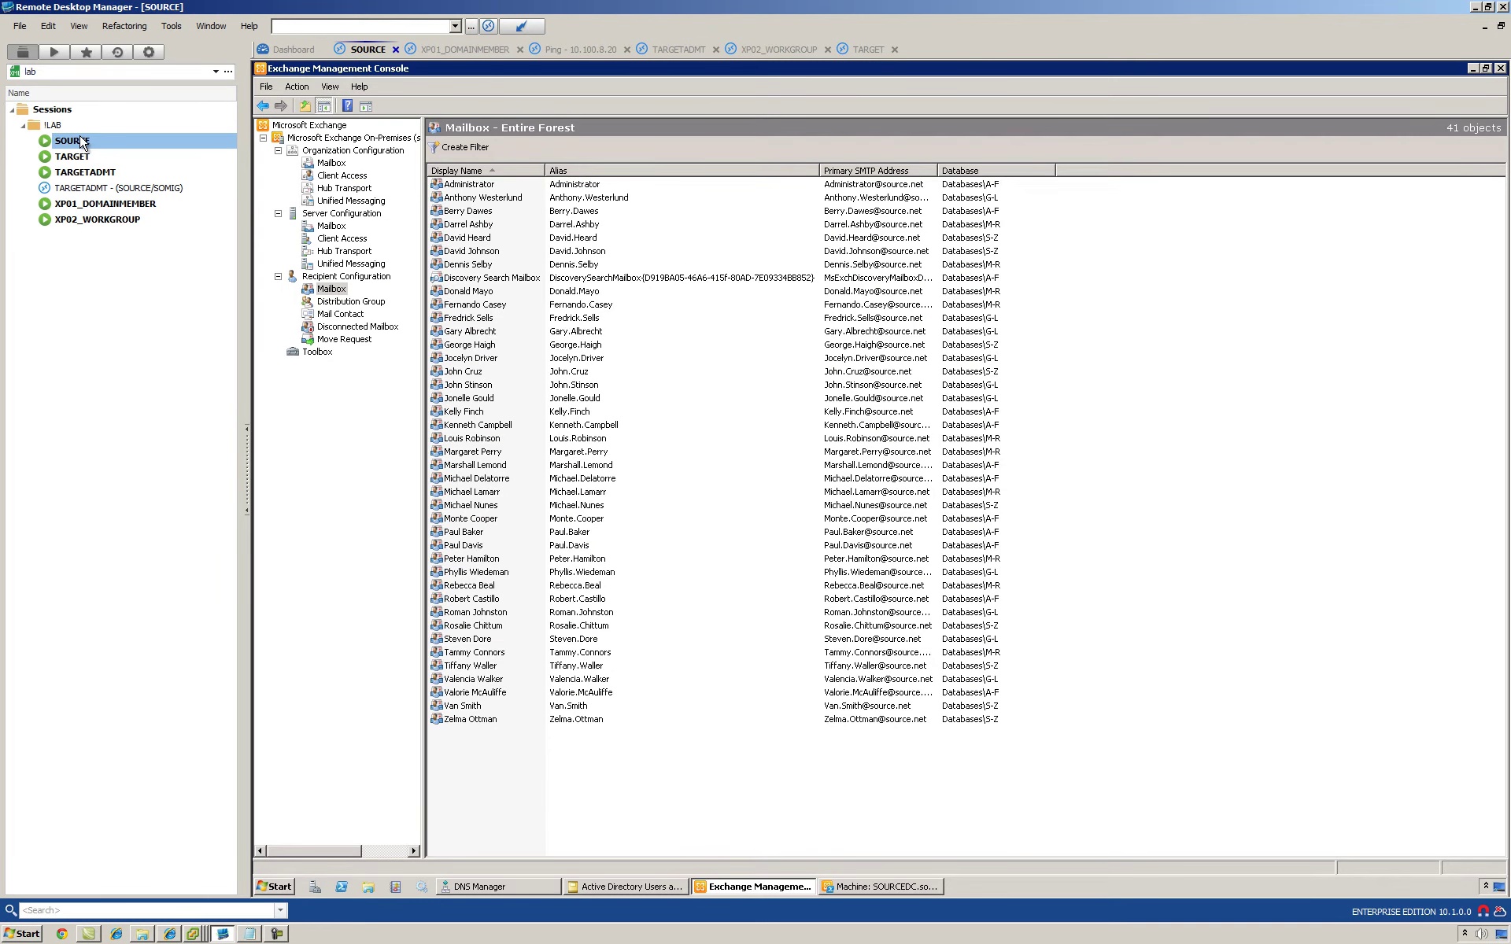
Step: Launch Active Directory Domains and Trusts on the SOURCE server
click(75, 160)
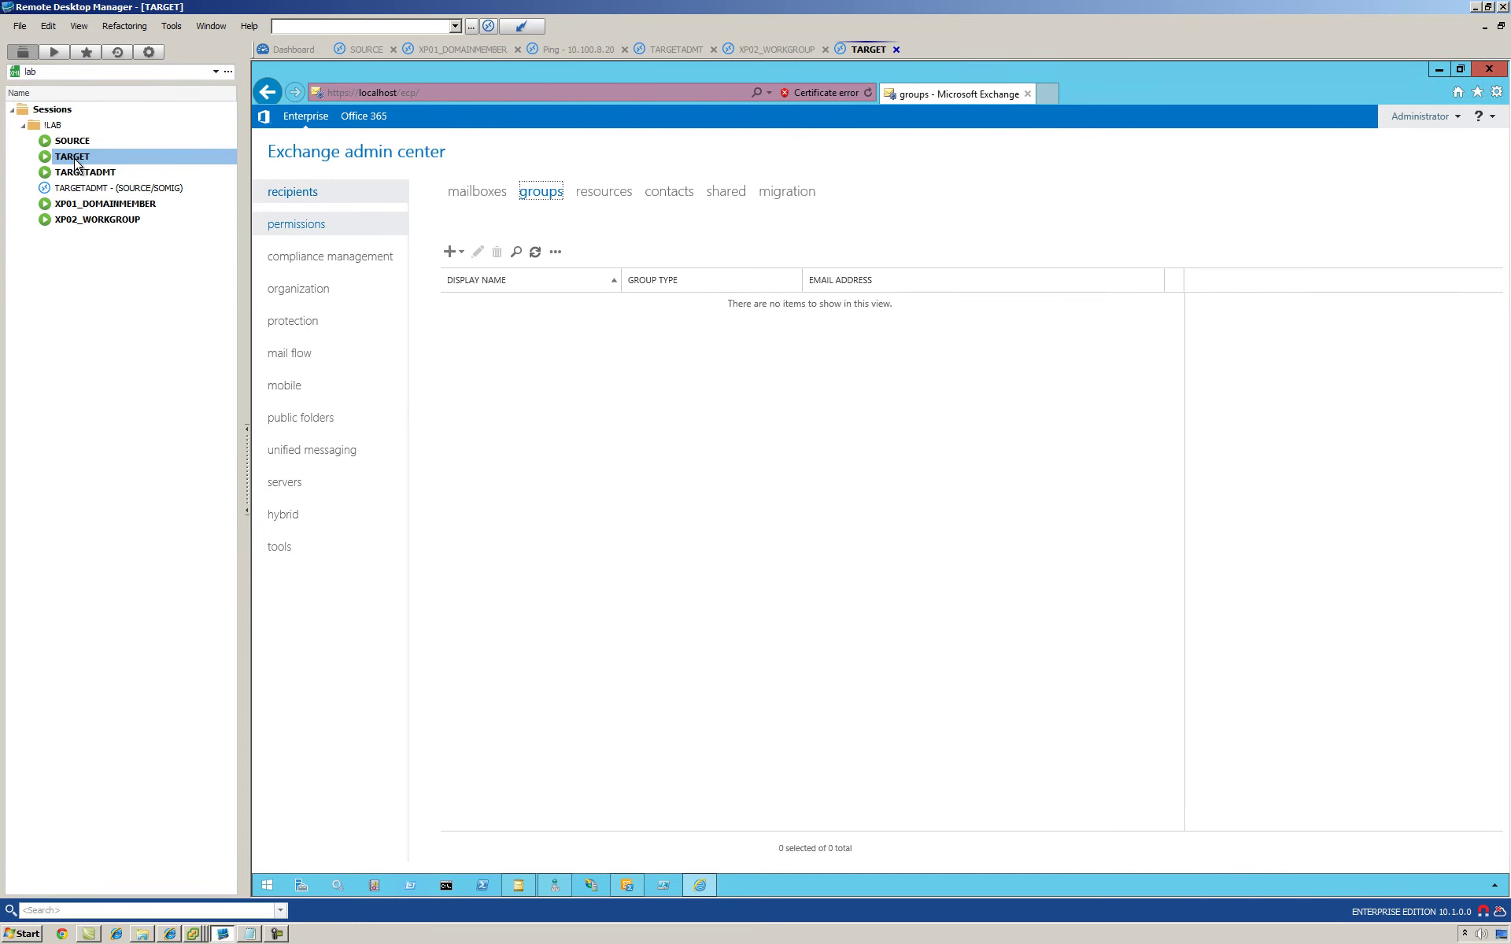
click(72, 141)
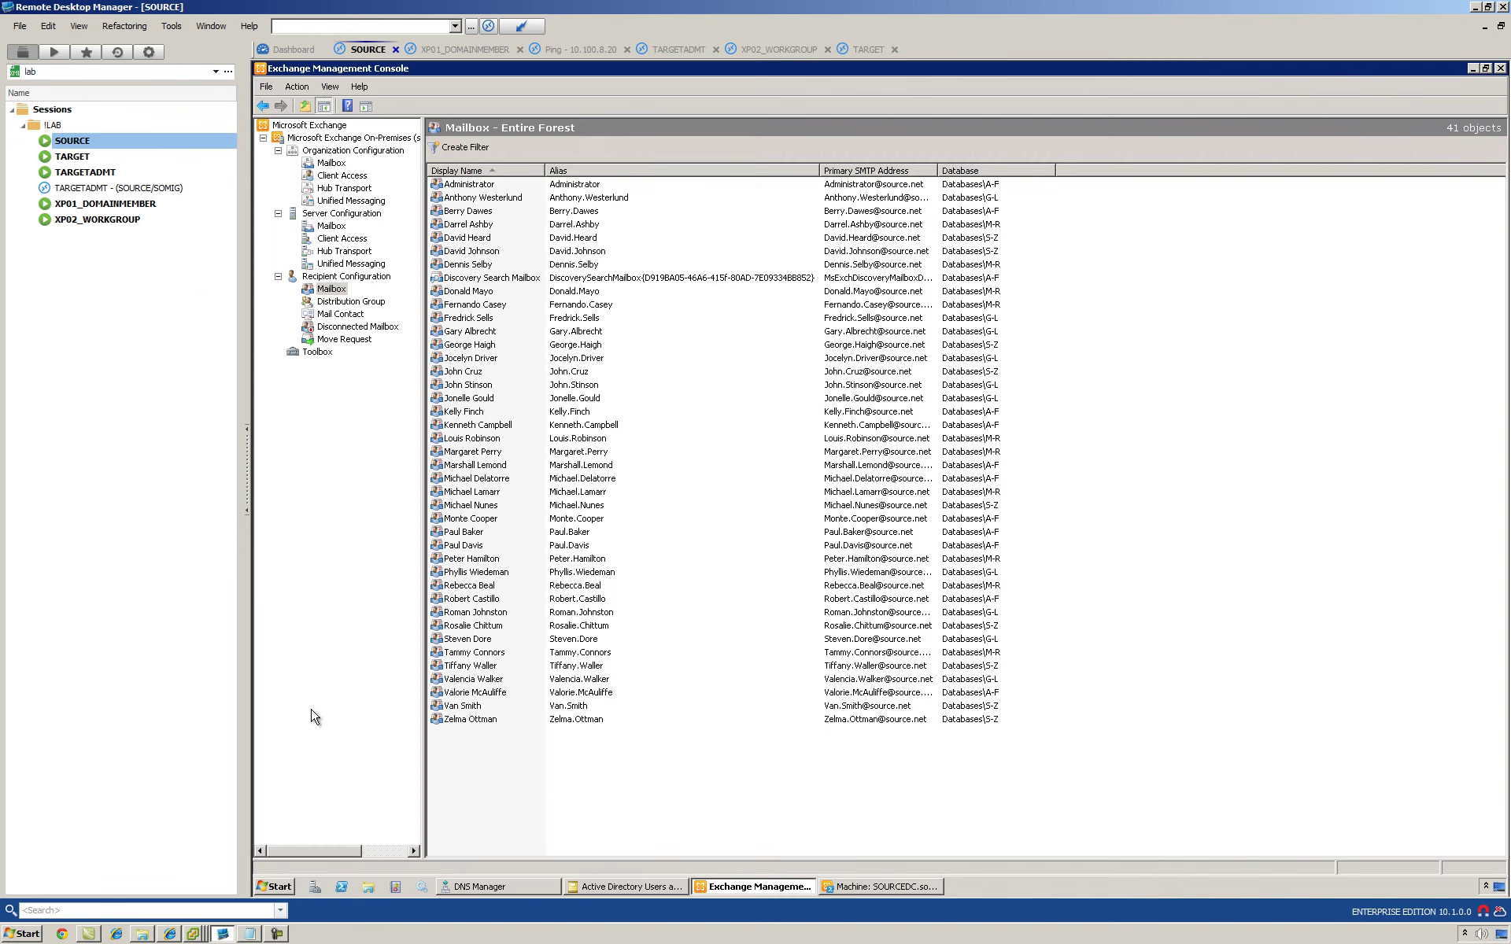
click(278, 886)
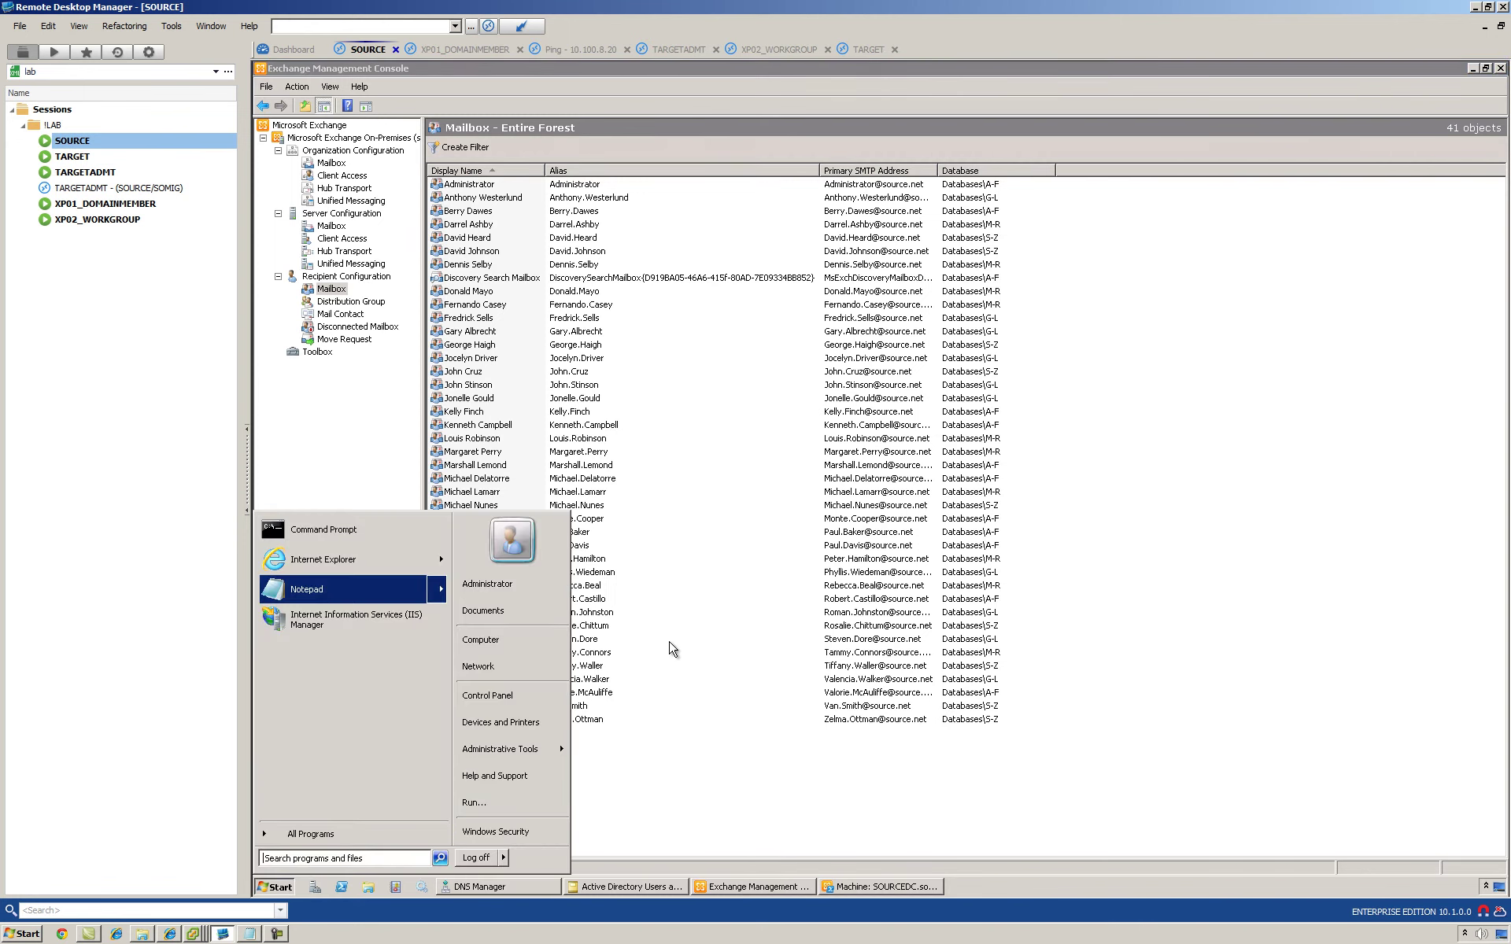
mouse_move(571, 752)
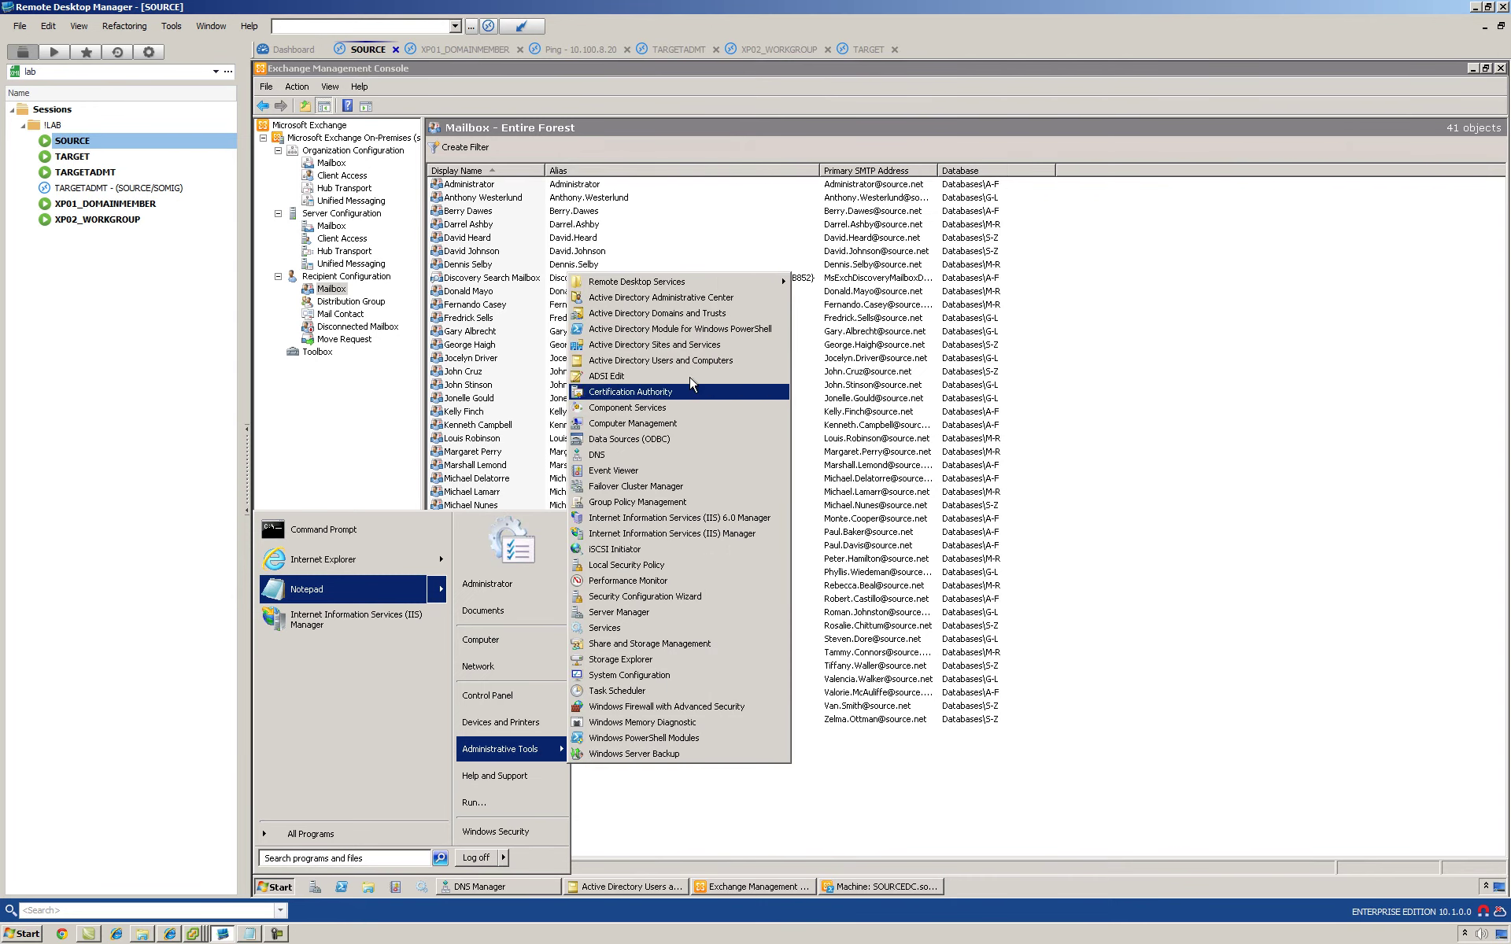
click(703, 316)
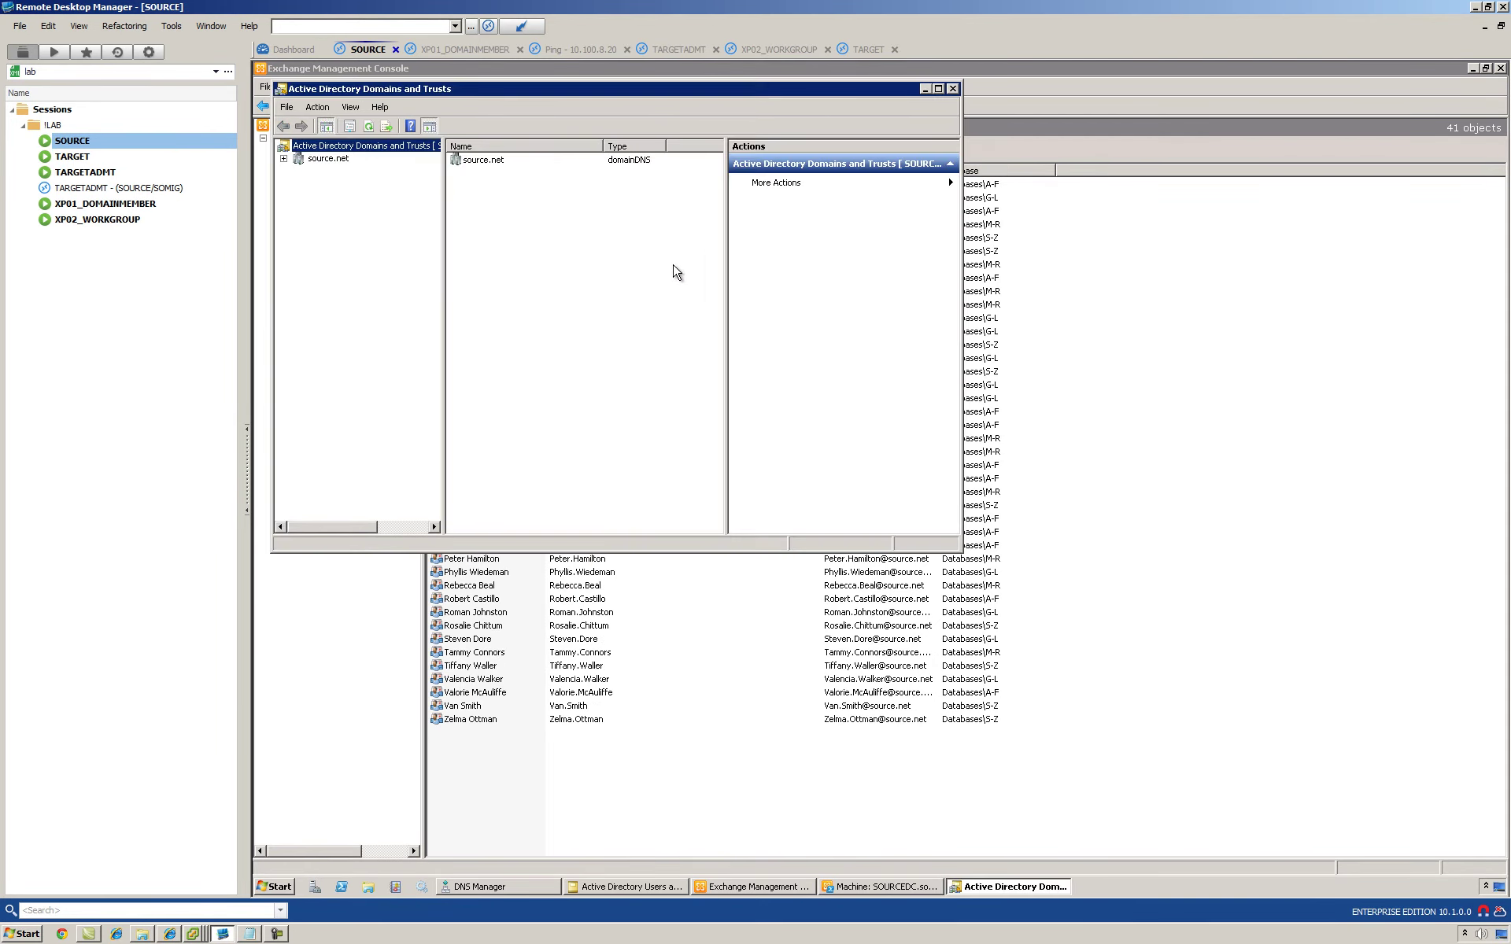
Step: Check the Trusts tab of source.net Properties (no trusts), then switch to TARGET
click(310, 140)
right_click(313, 142)
click(348, 238)
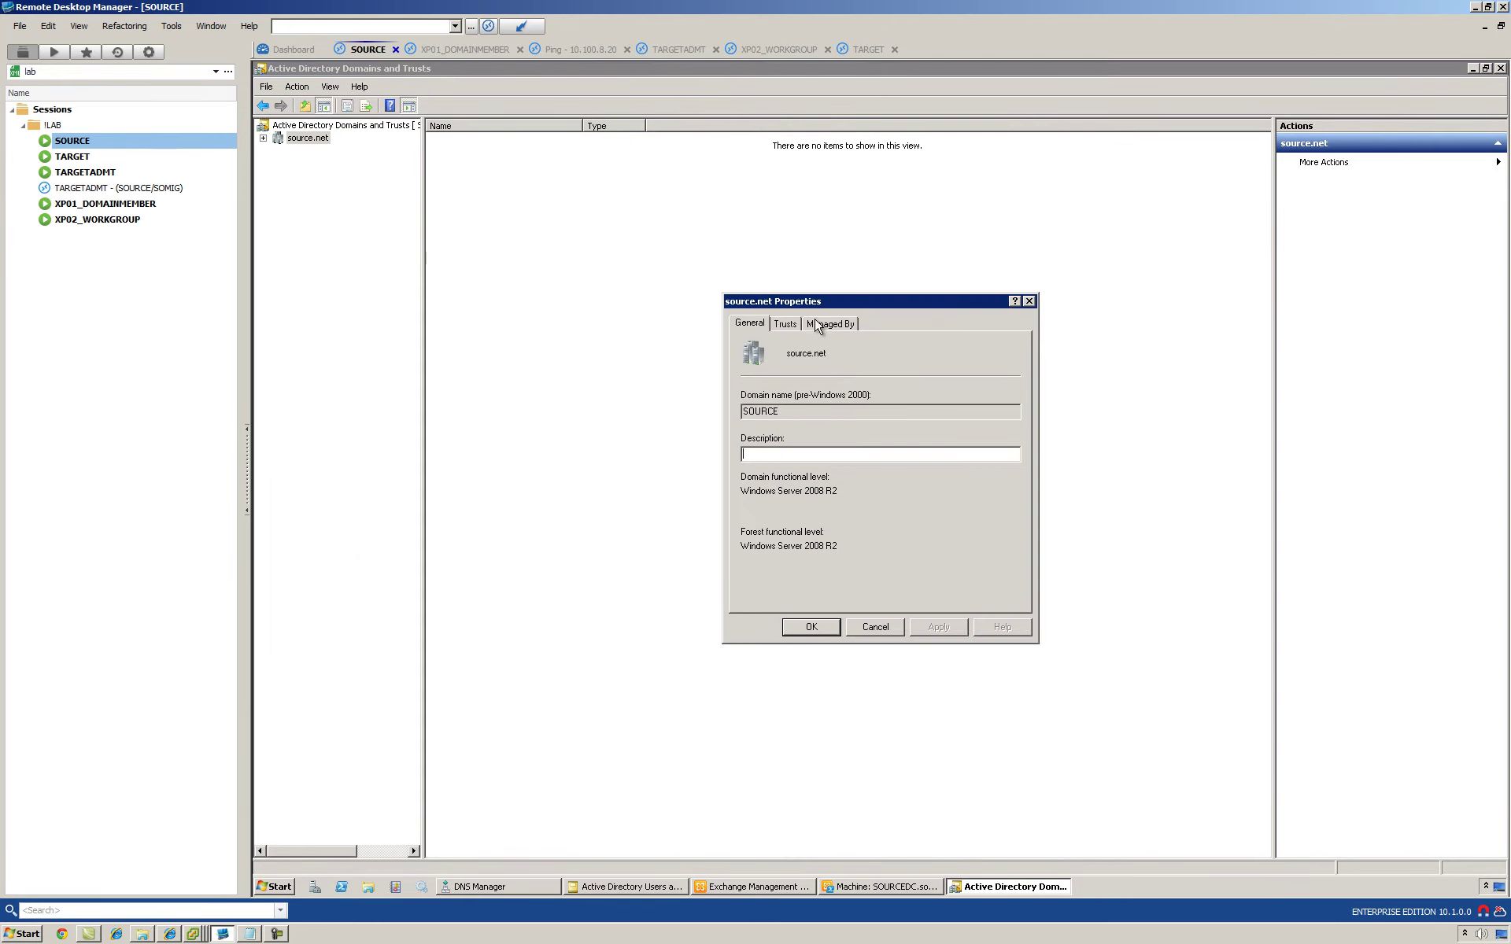
click(787, 325)
click(72, 155)
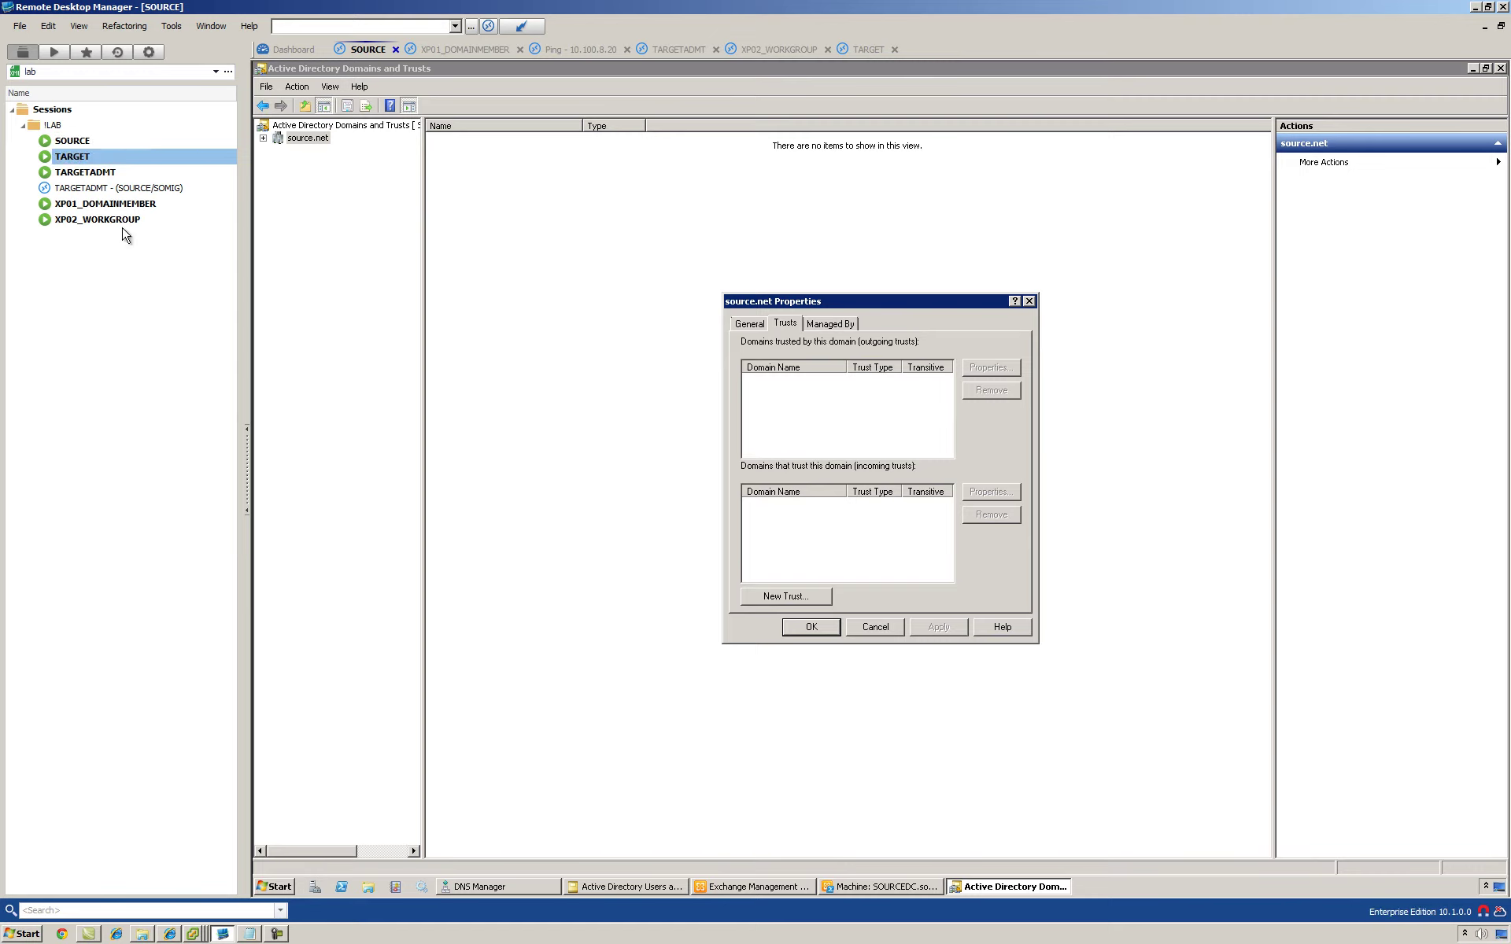
Step: Search 'domain' on TARGET's Start screen and launch Active Directory Domains and Trusts
click(264, 887)
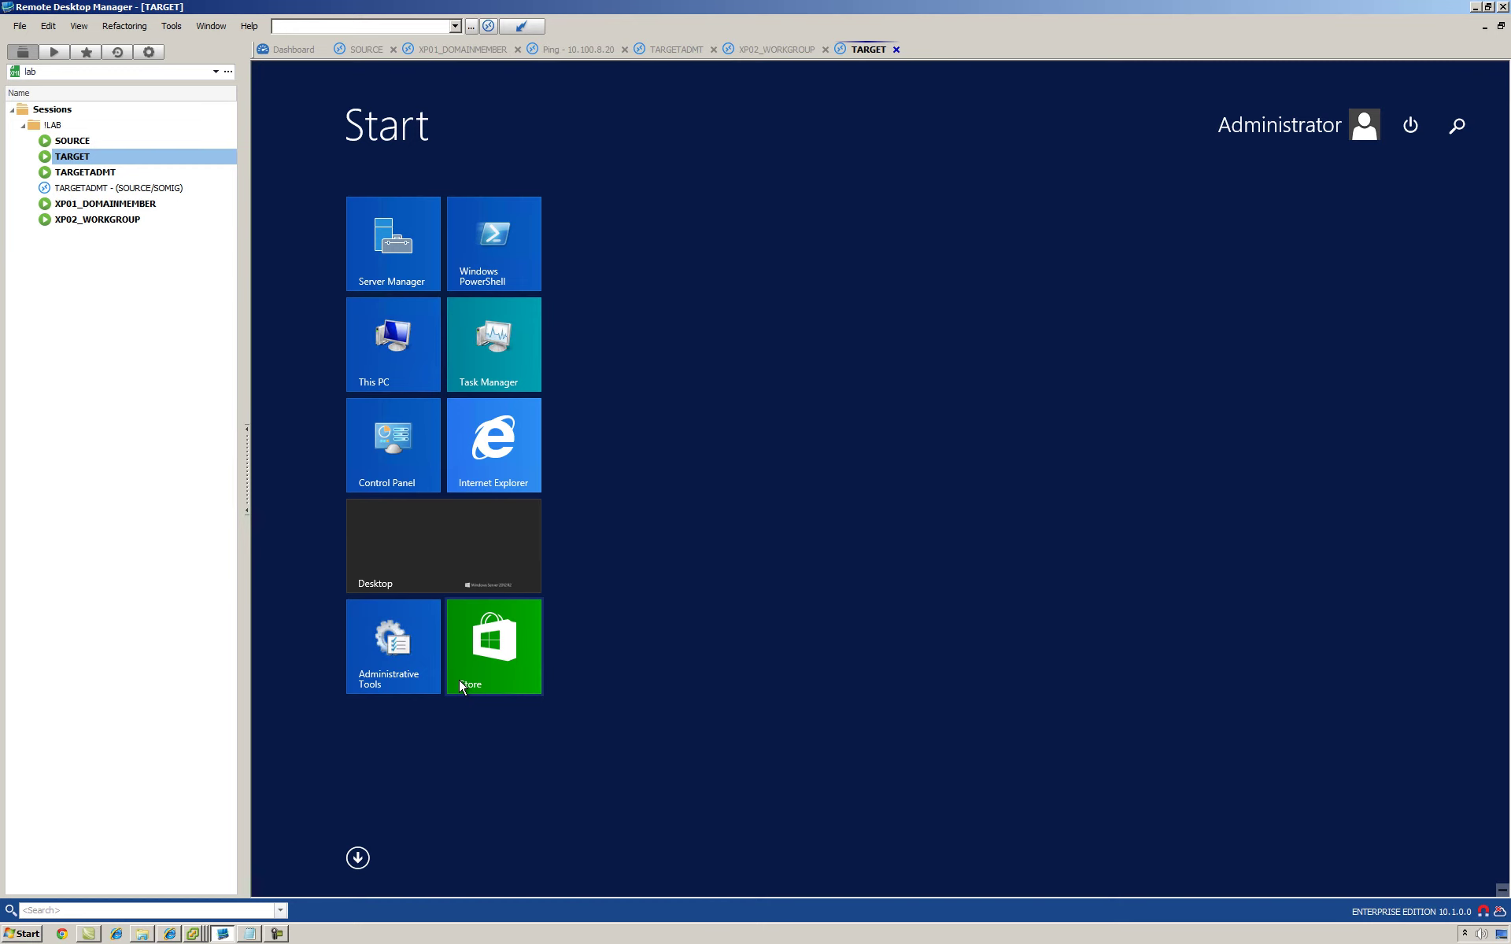
text(domains and Trusts)
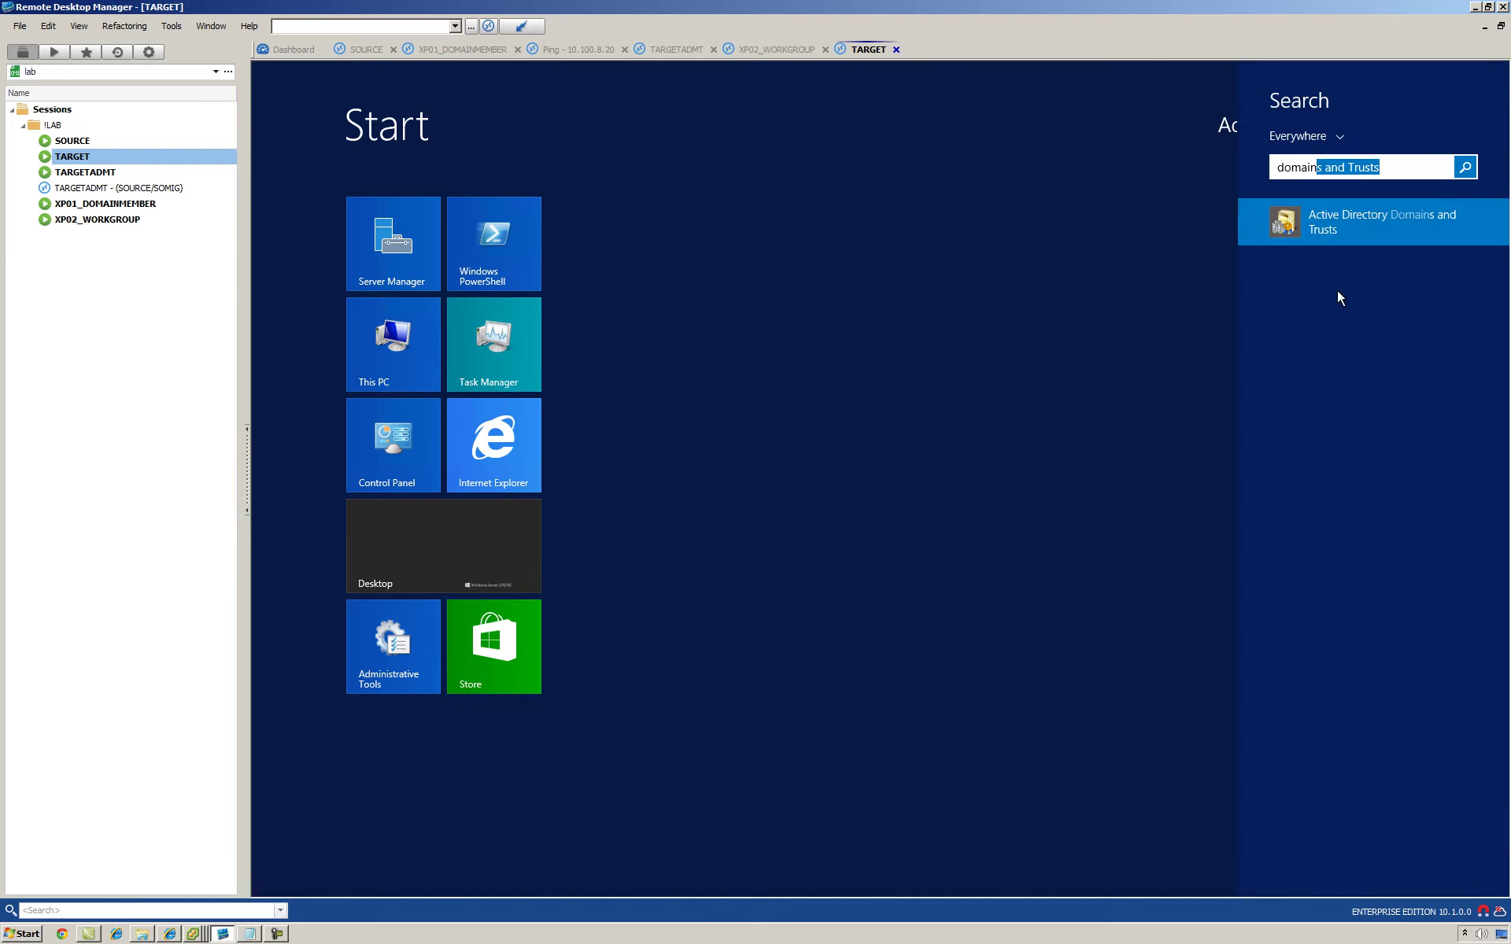
click(1344, 221)
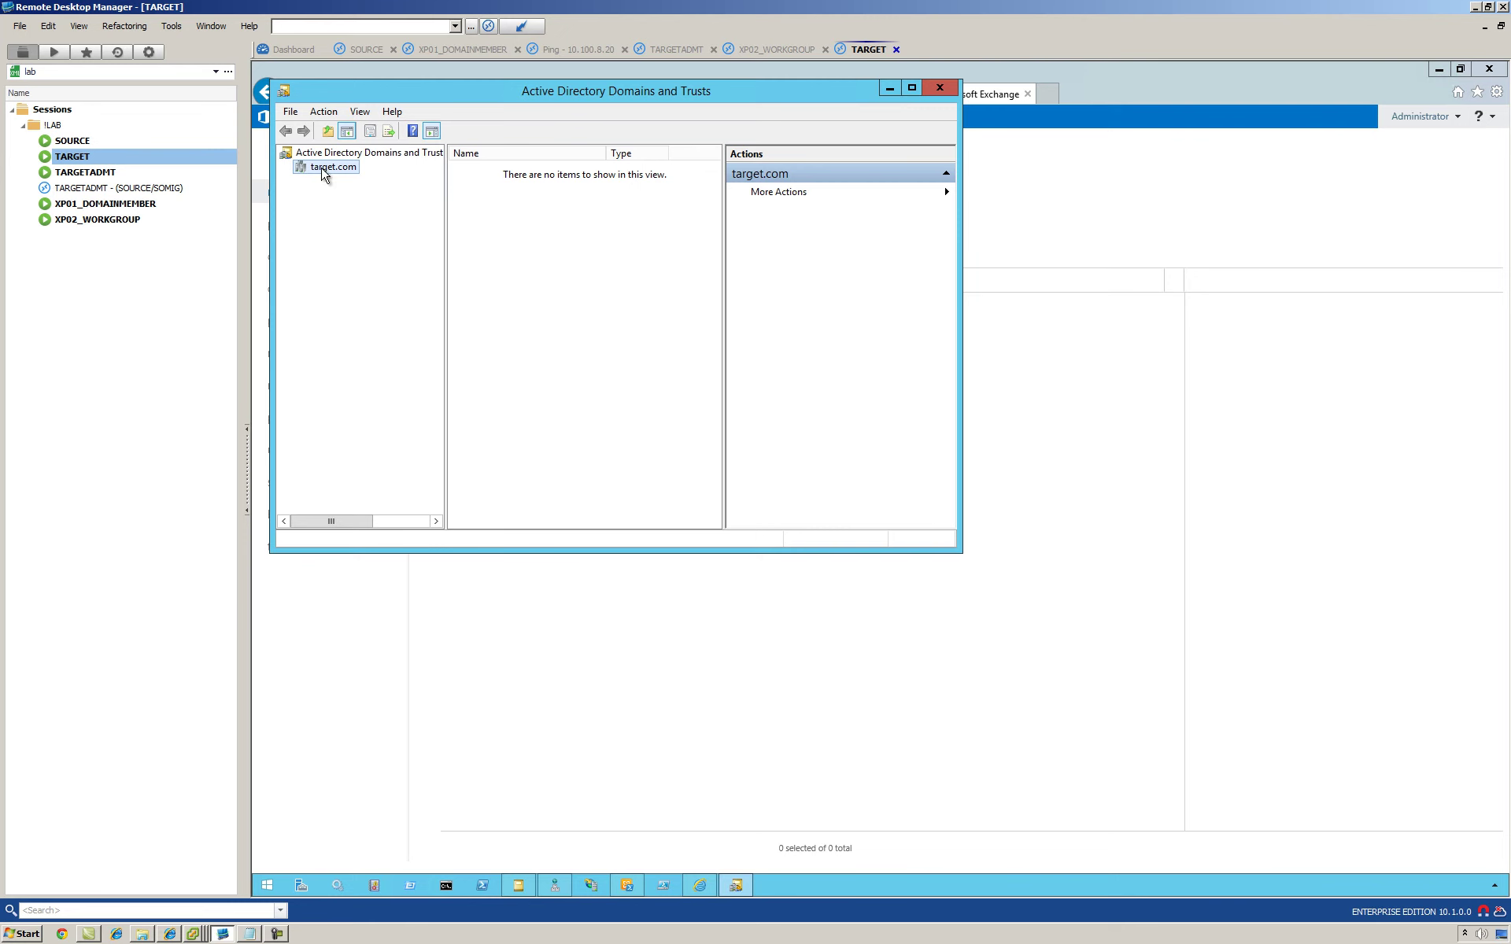
Step: Check target.com Properties' Trusts tab (no trusts), then bring up DNS Manager on SOURCE
right_click(317, 168)
click(344, 258)
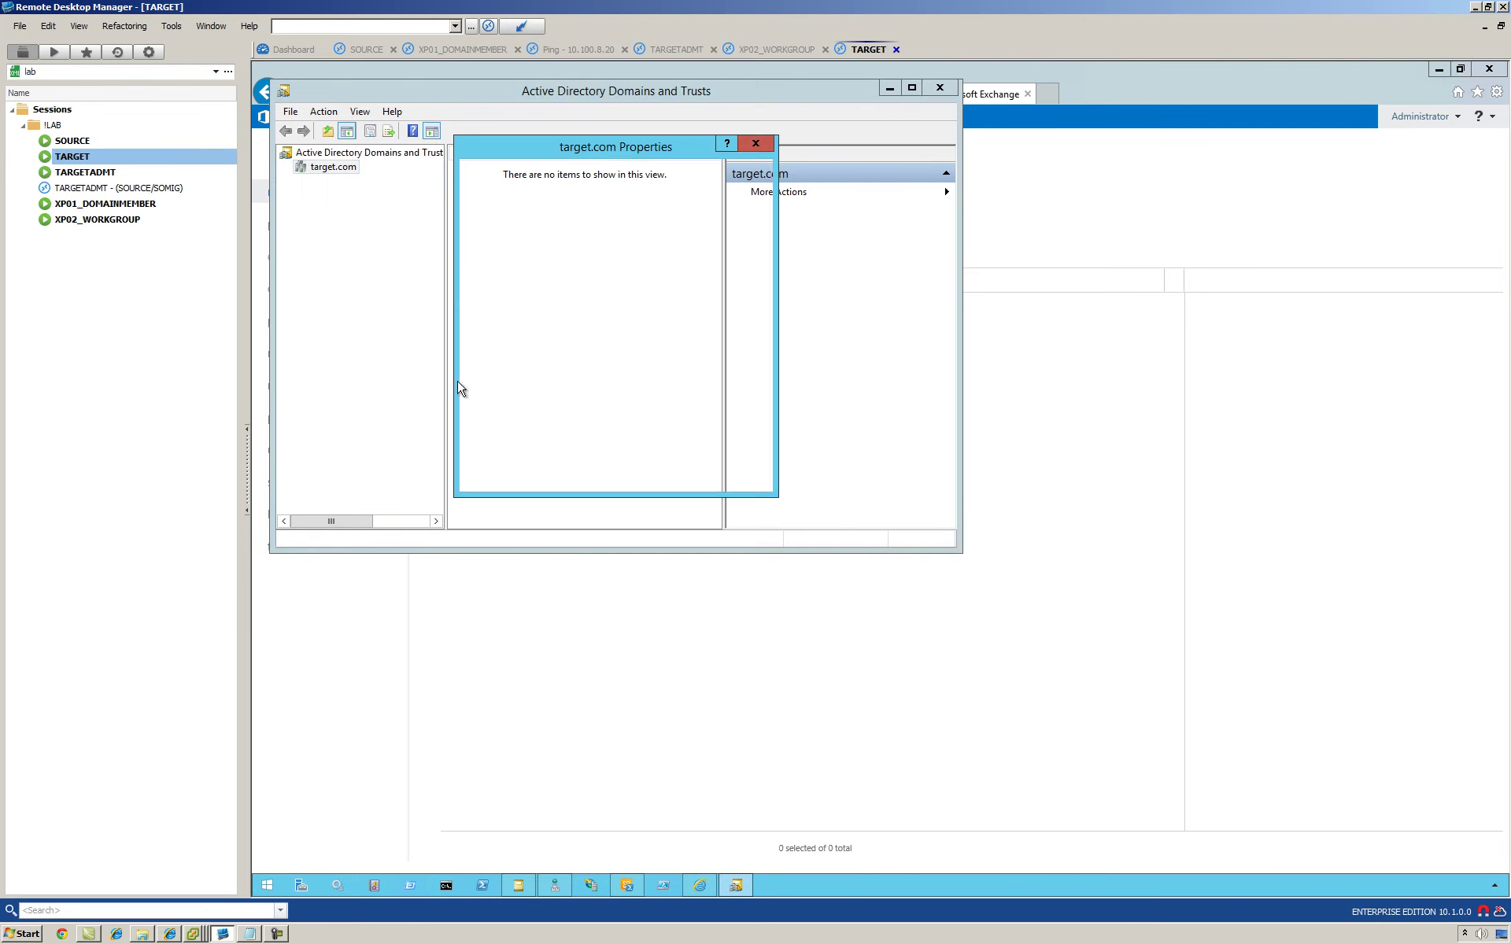
click(519, 173)
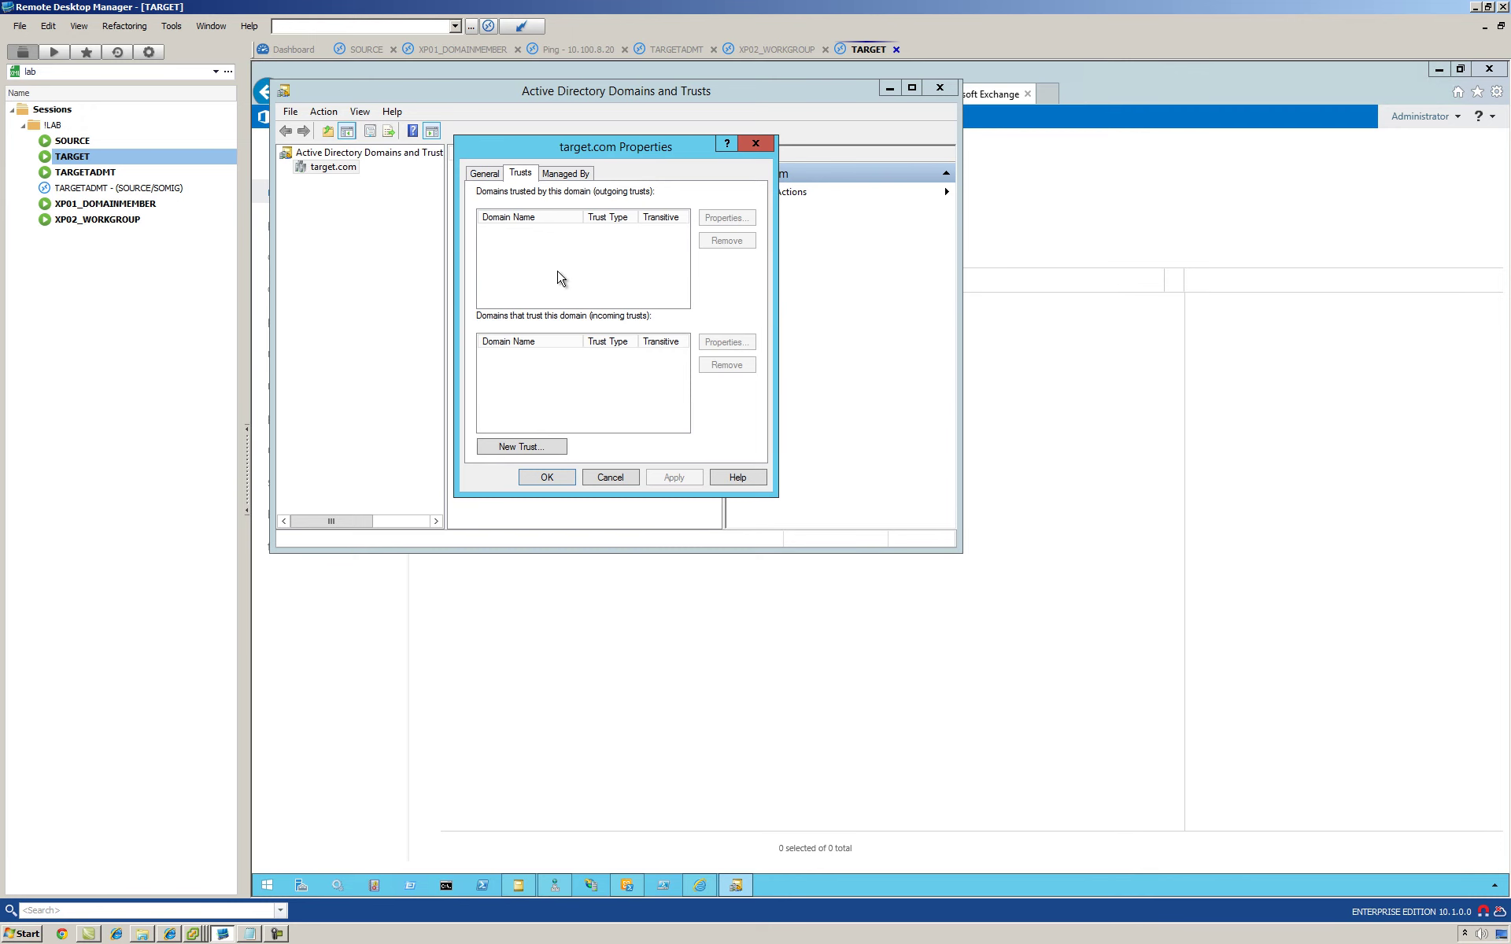
double_click(78, 141)
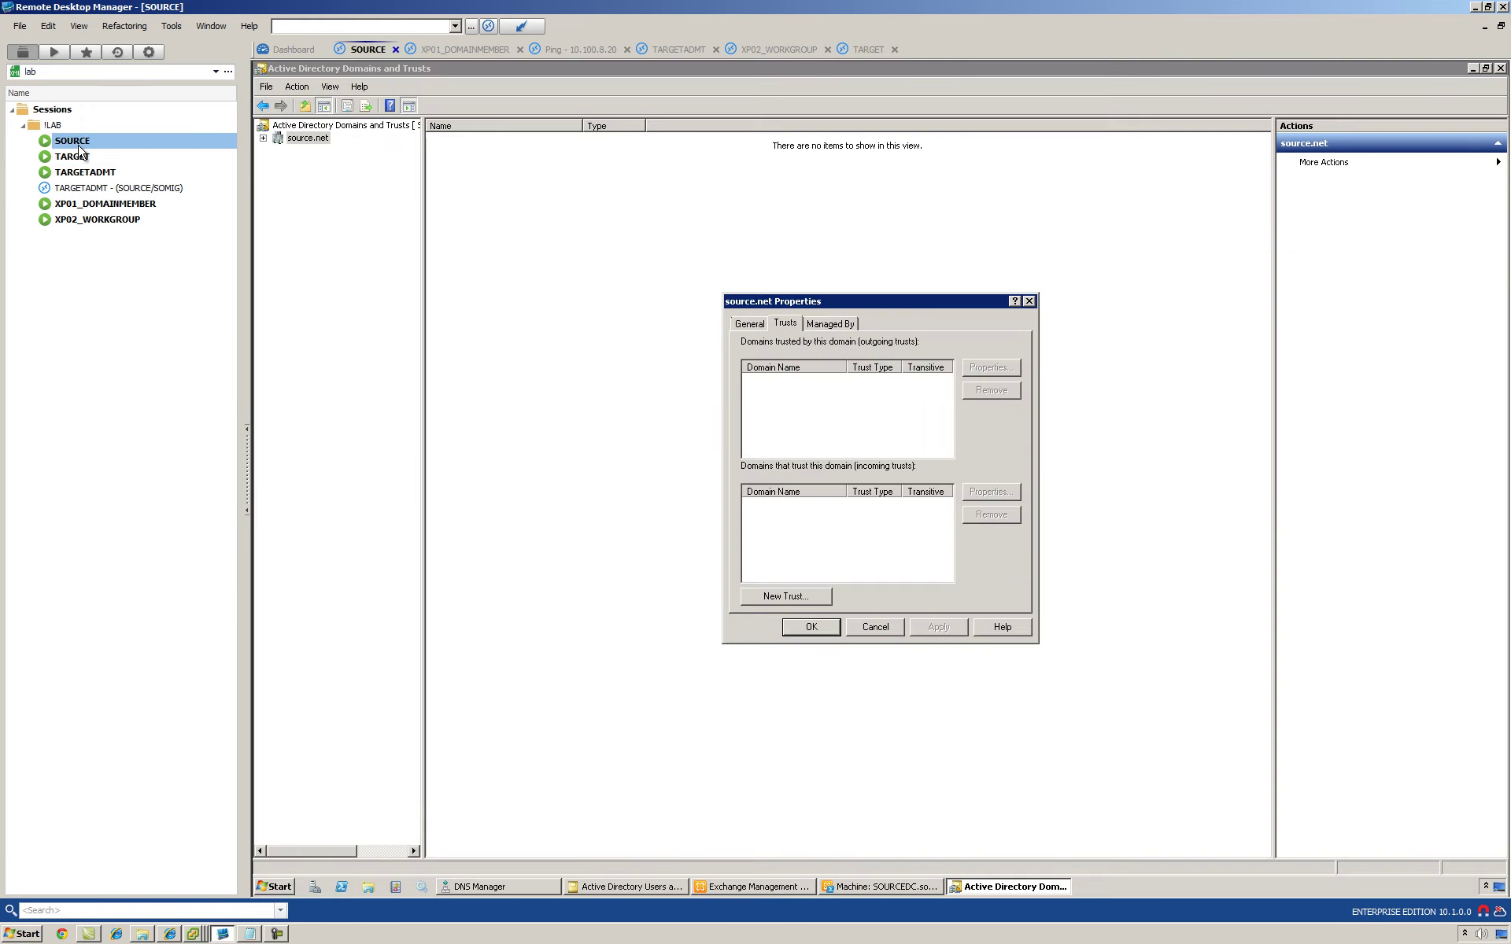
click(469, 892)
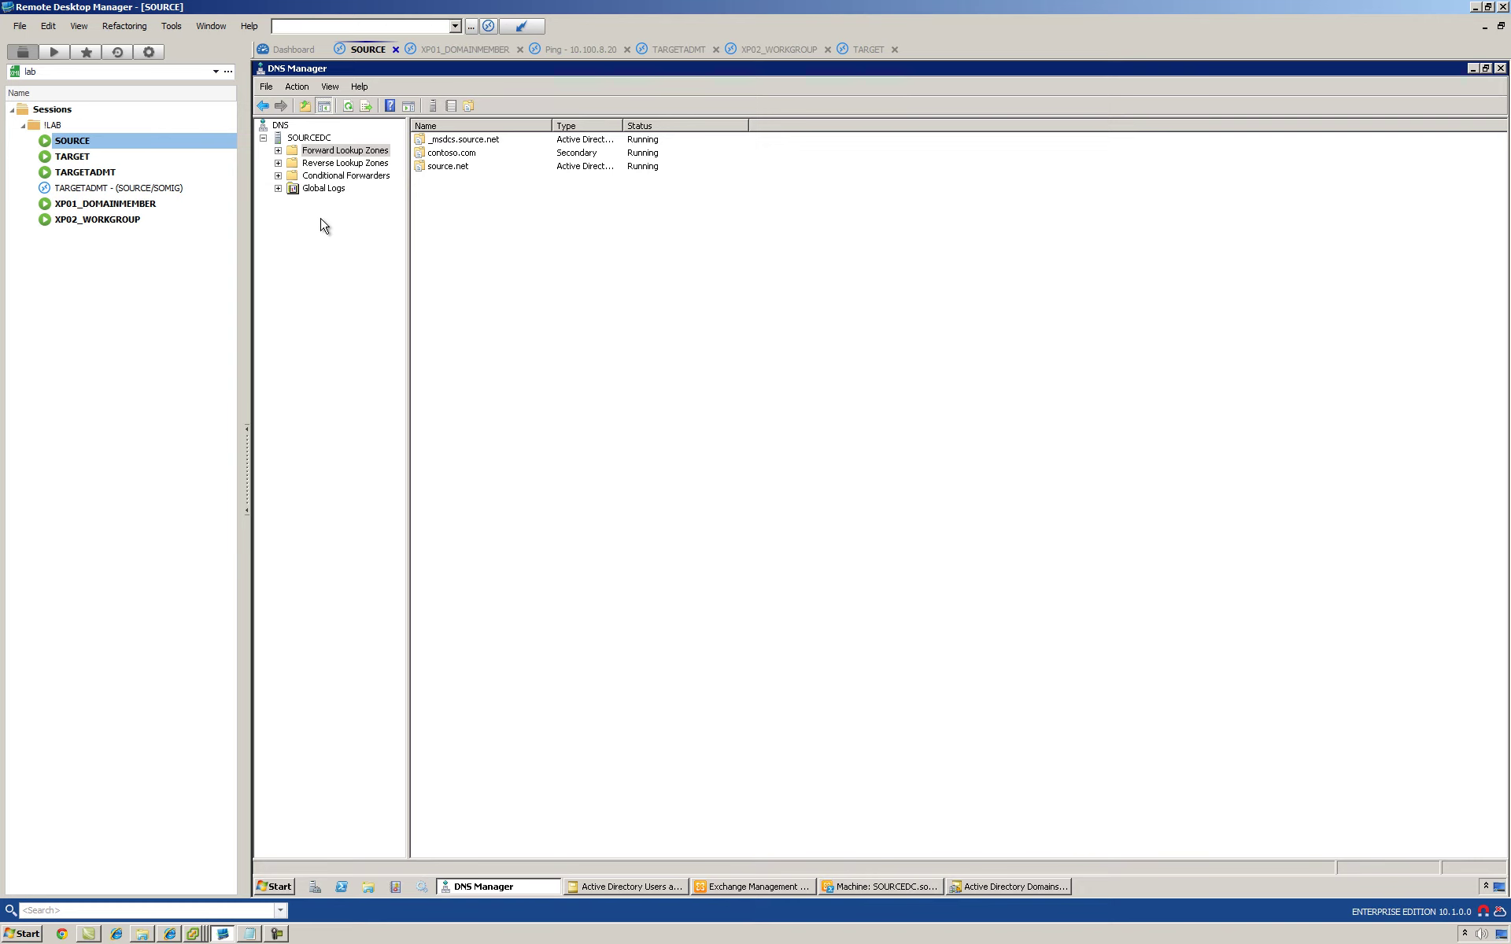
Step: Confirm SOURCEDC has no conditional forwarders, expand Forward Lookup Zones, then switch to TARGET
click(278, 176)
click(319, 177)
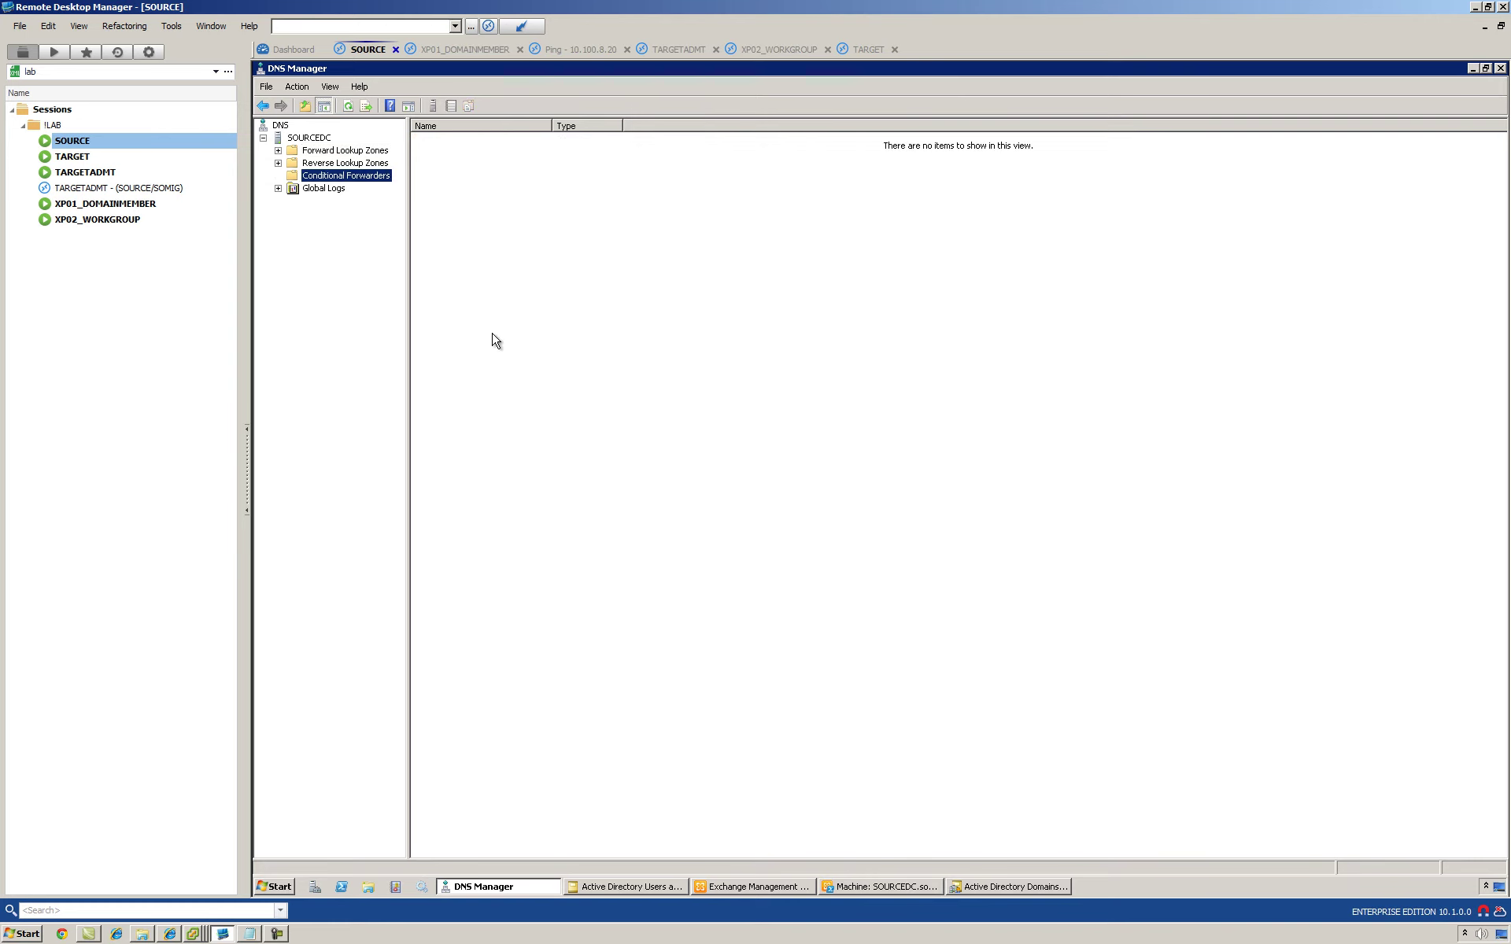
click(603, 481)
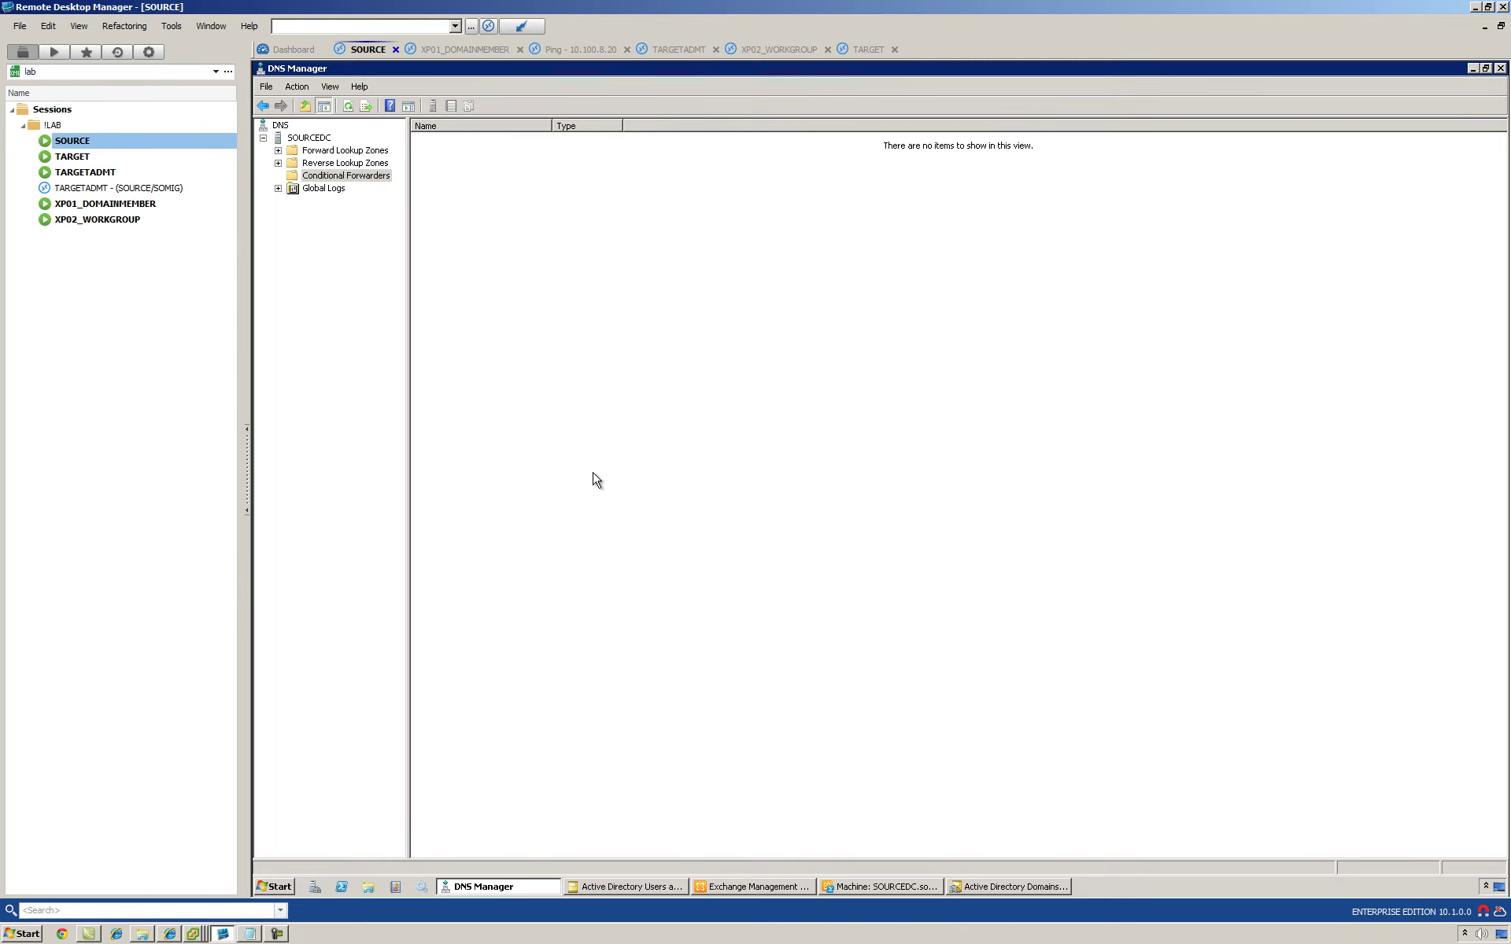
click(278, 151)
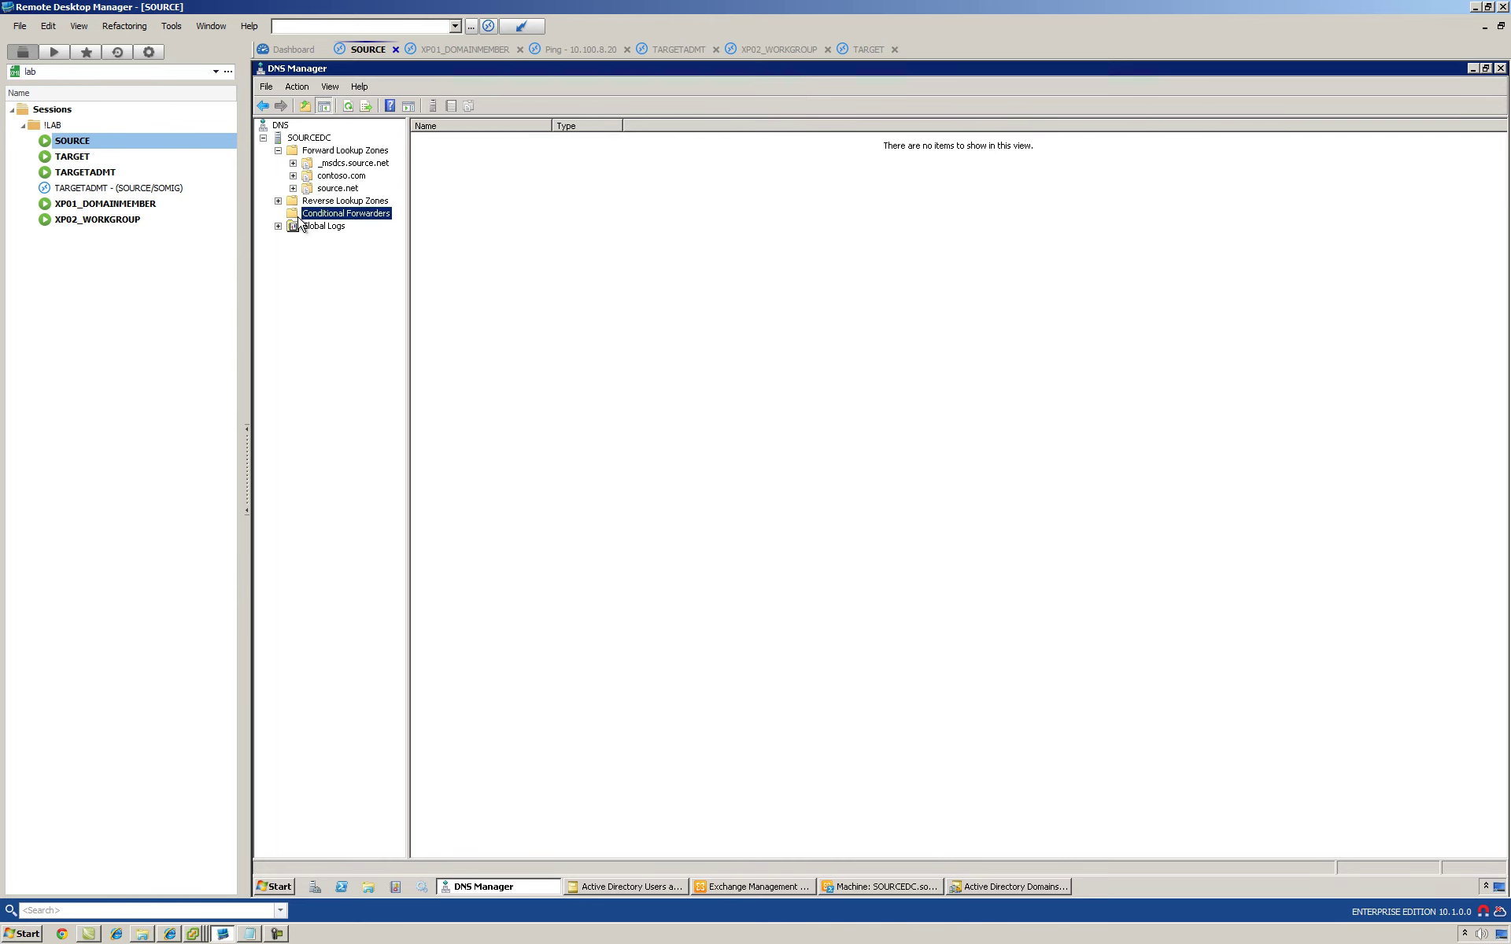
click(534, 332)
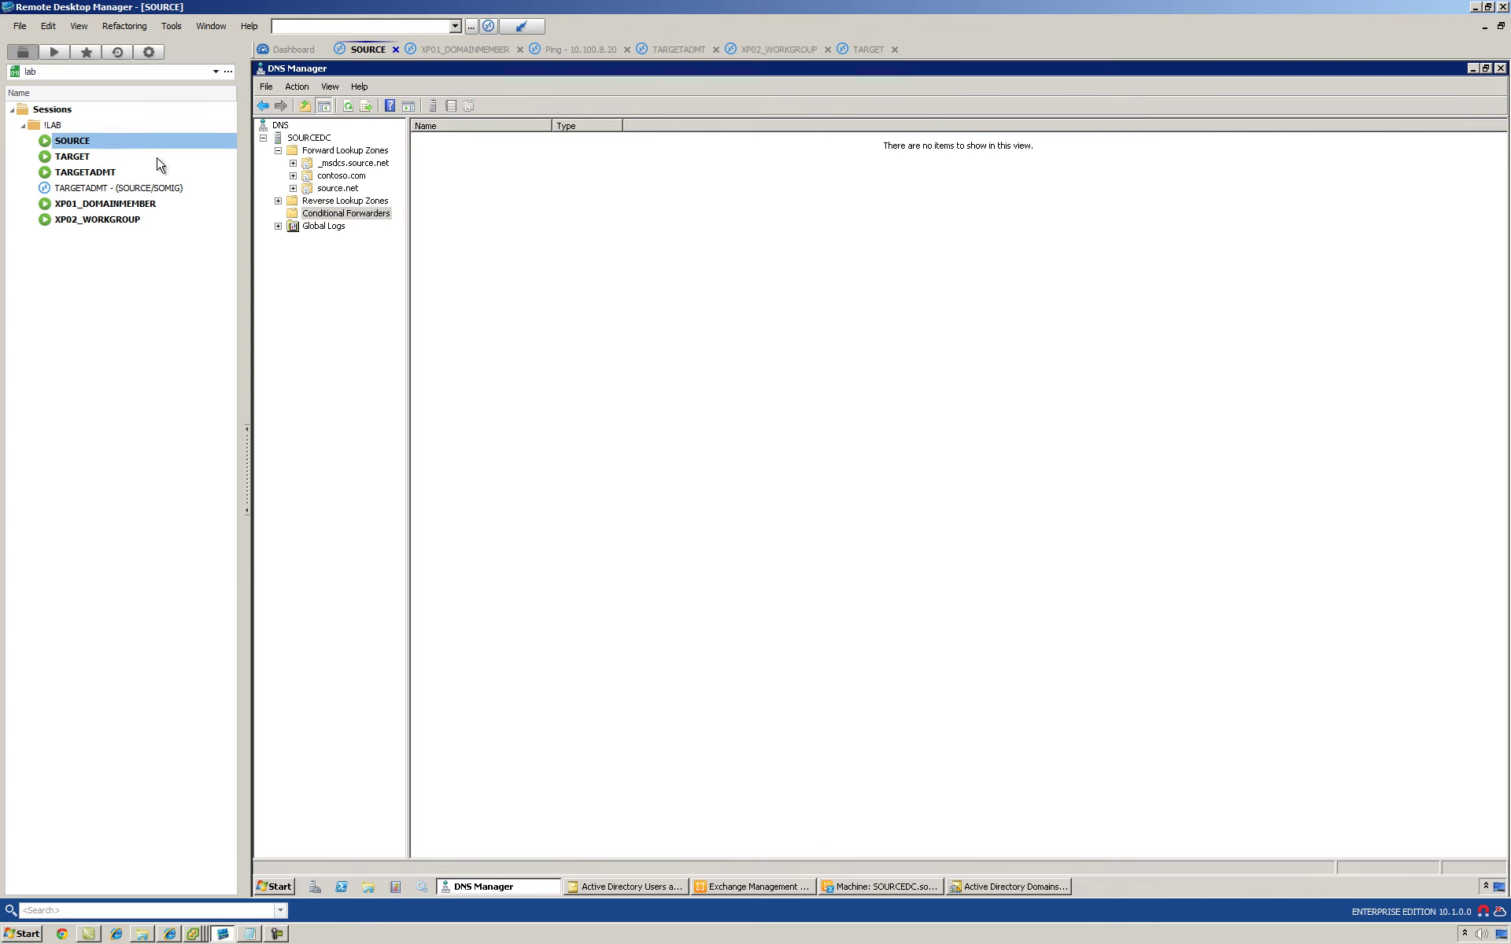
click(72, 156)
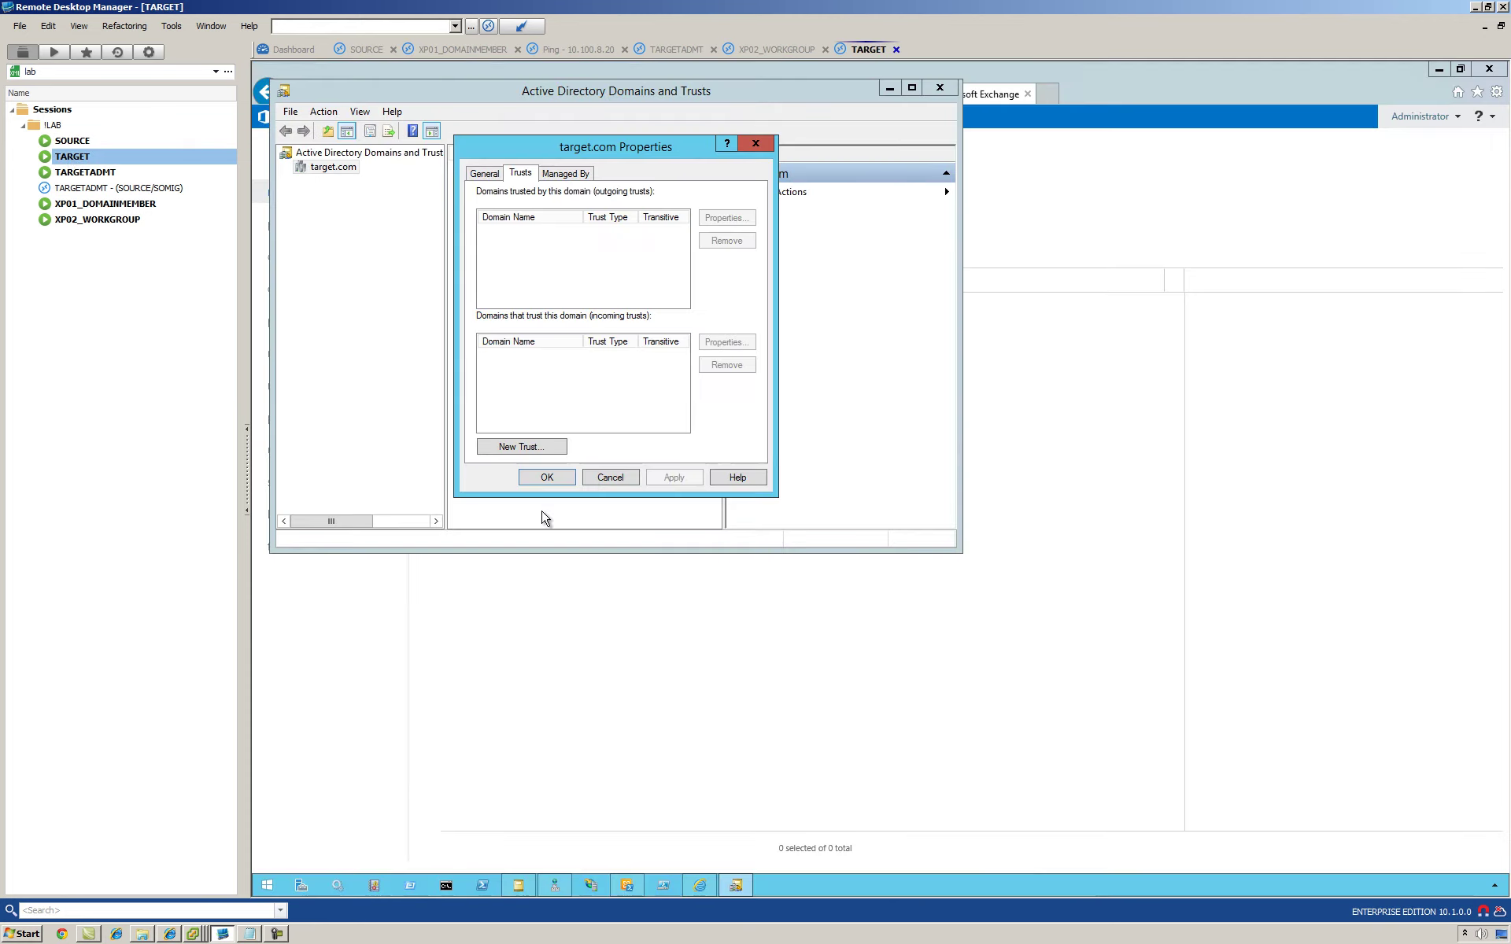
Step: Open the properties of the target.com zone in TARGET's DNS Manager
click(555, 886)
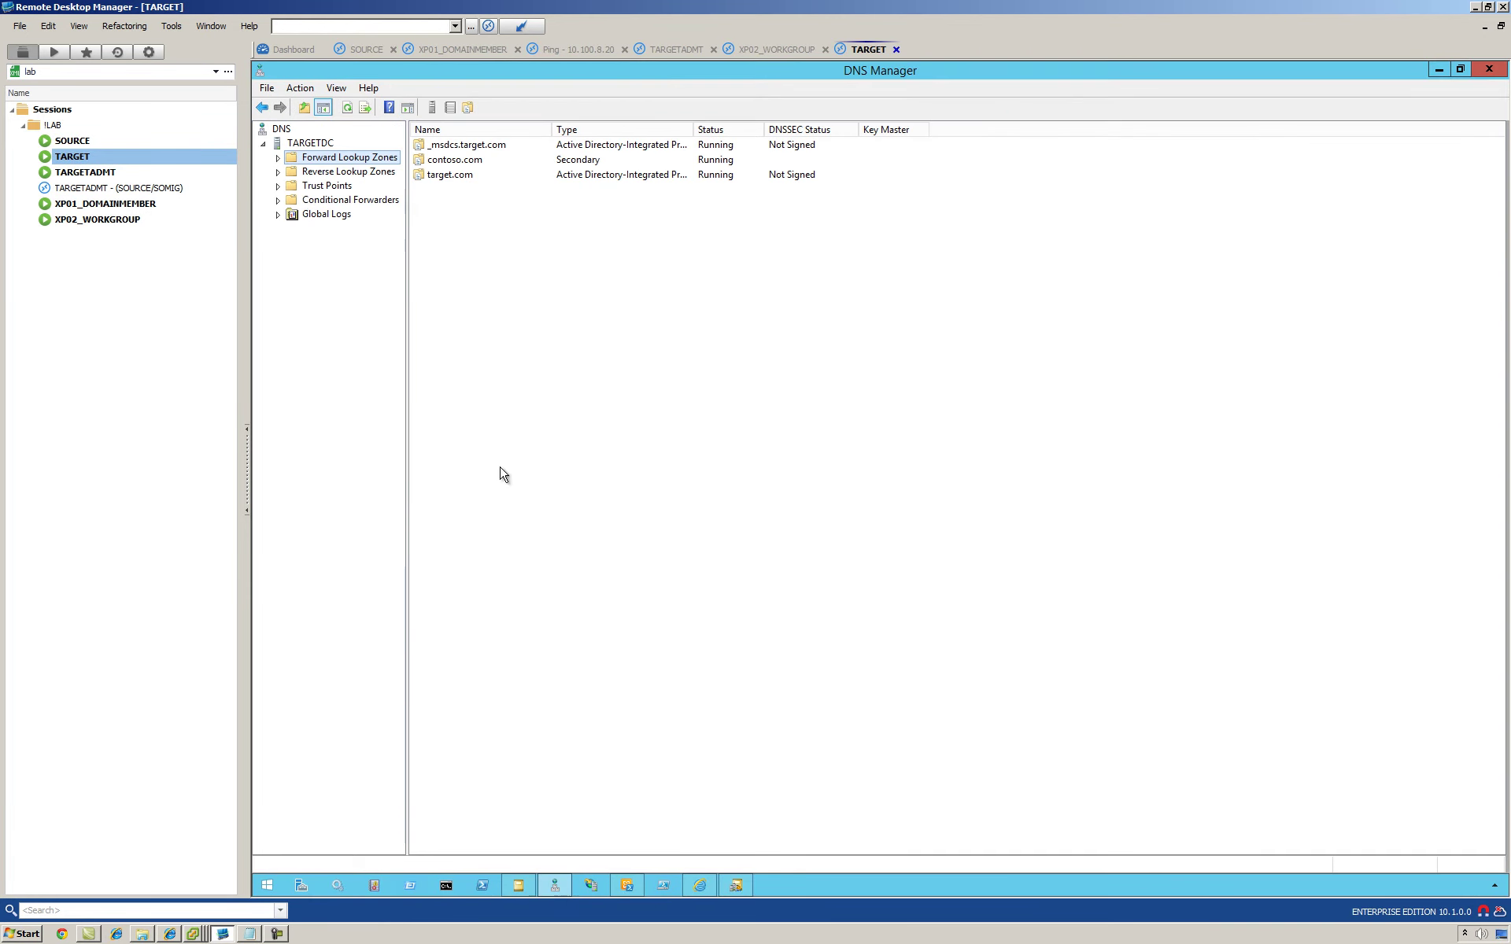
click(281, 172)
click(278, 157)
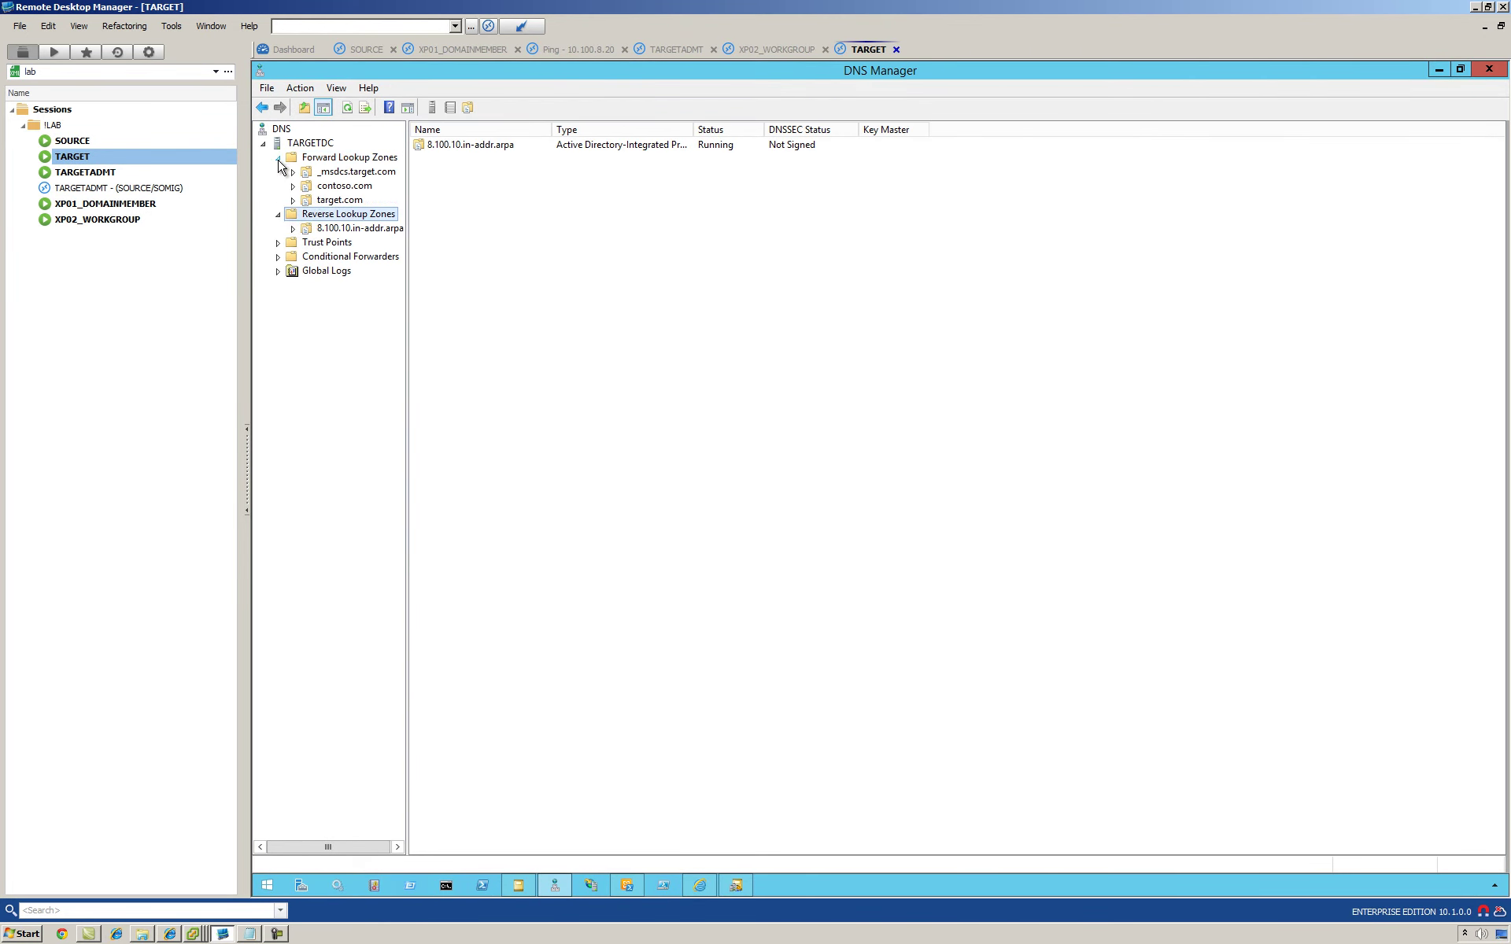
click(340, 200)
right_click(344, 209)
click(396, 476)
key(alt+Return)
Step: Allow target.com zone transfers to any server, apply, then return to the SOURCE session
click(859, 323)
click(786, 375)
click(786, 376)
click(917, 649)
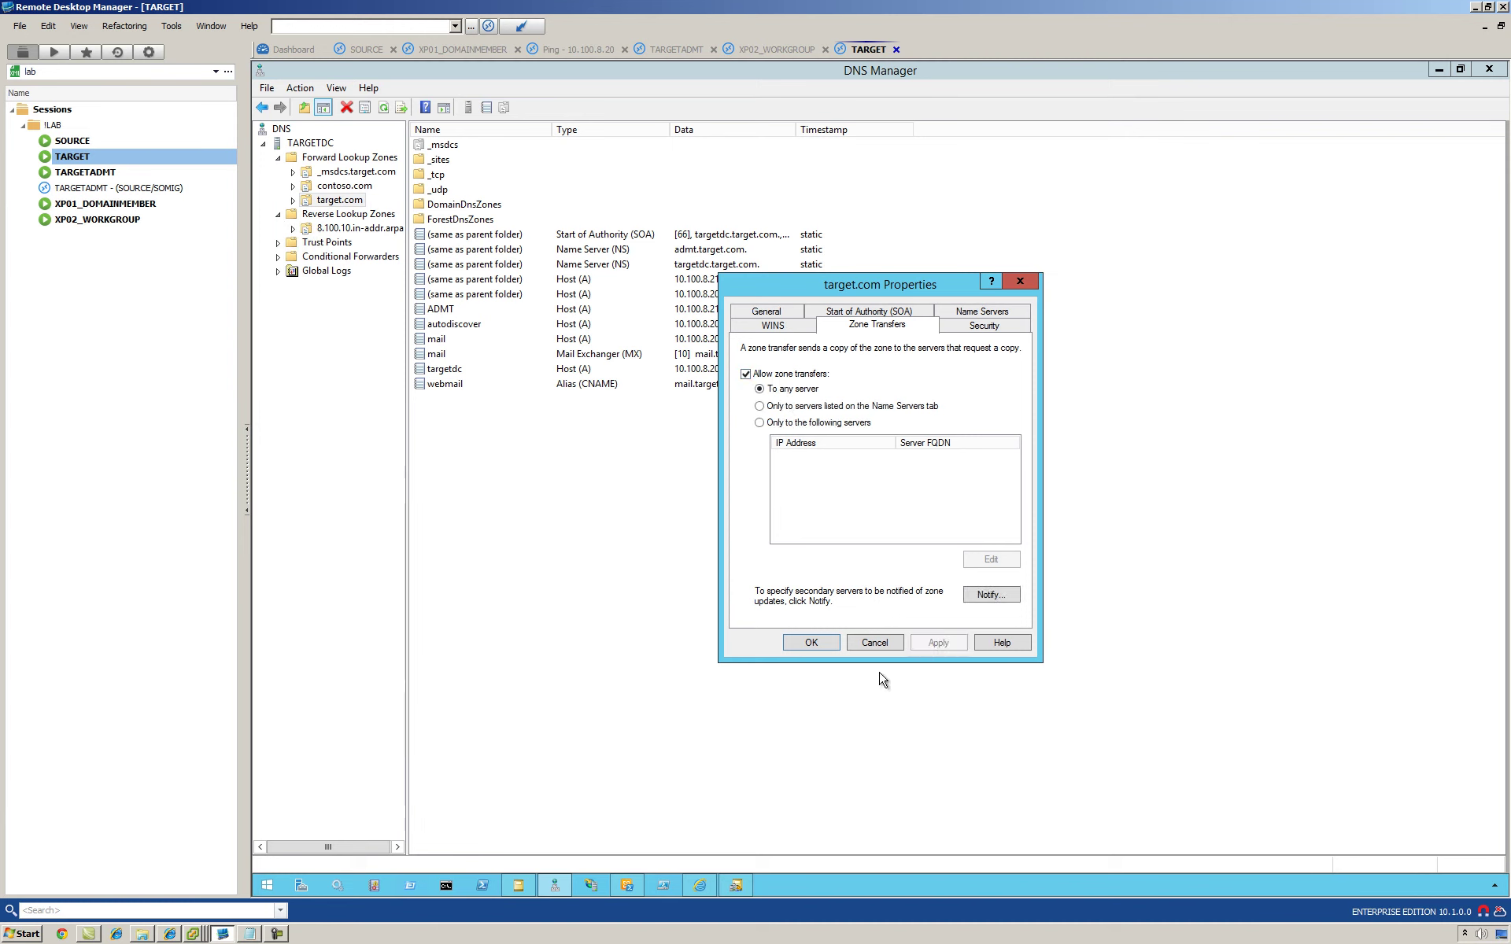
click(810, 643)
double_click(91, 144)
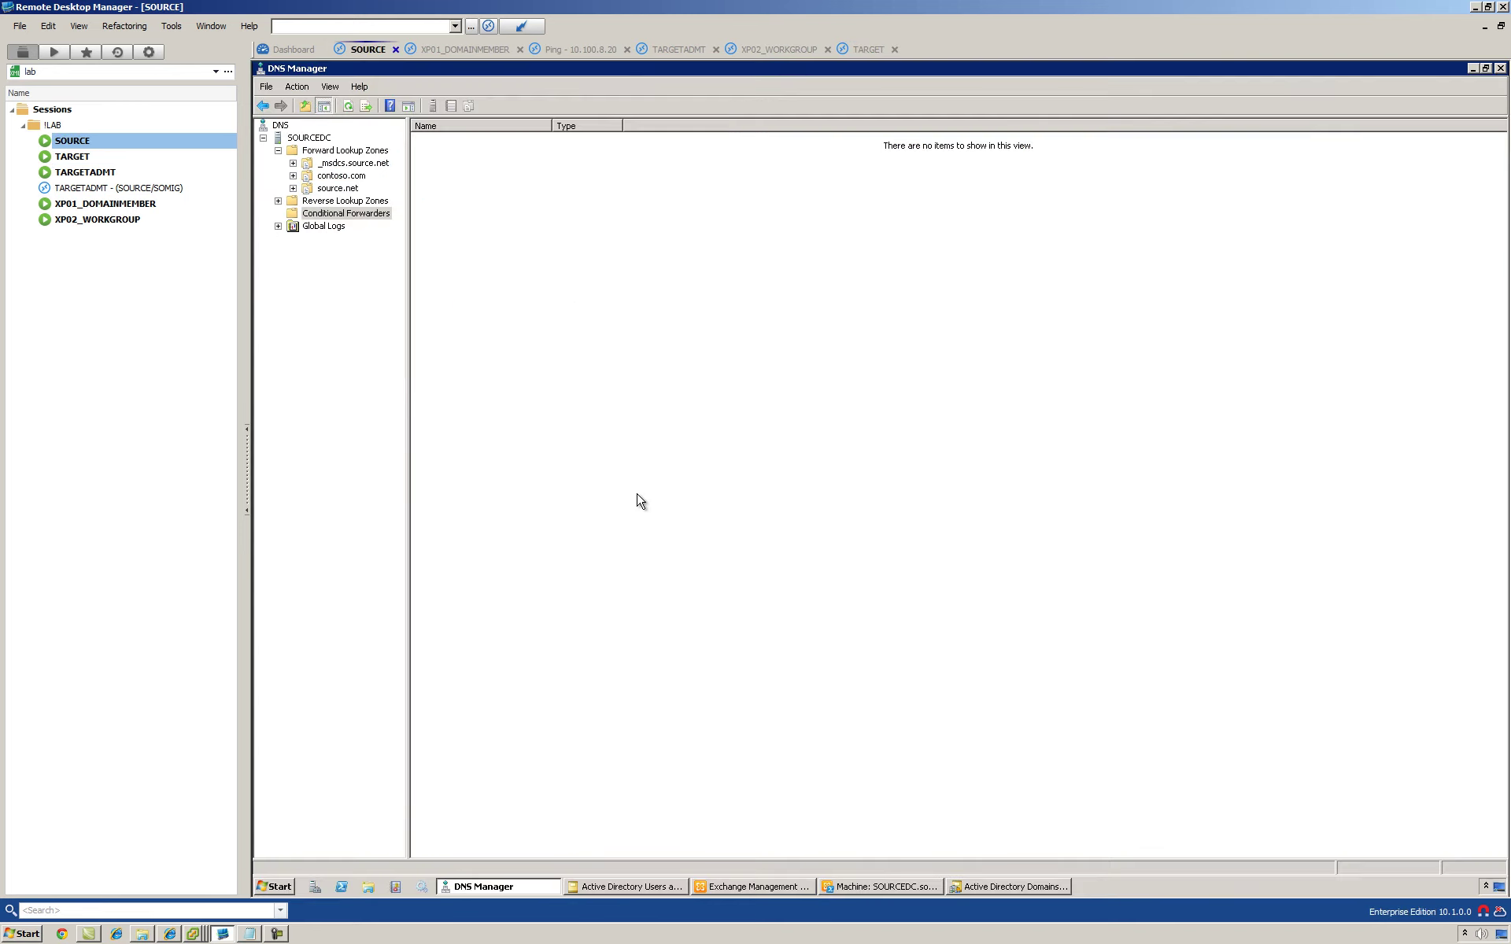
Step: Start a new secondary forward lookup zone named target.com on SOURCE
click(322, 149)
right_click(336, 150)
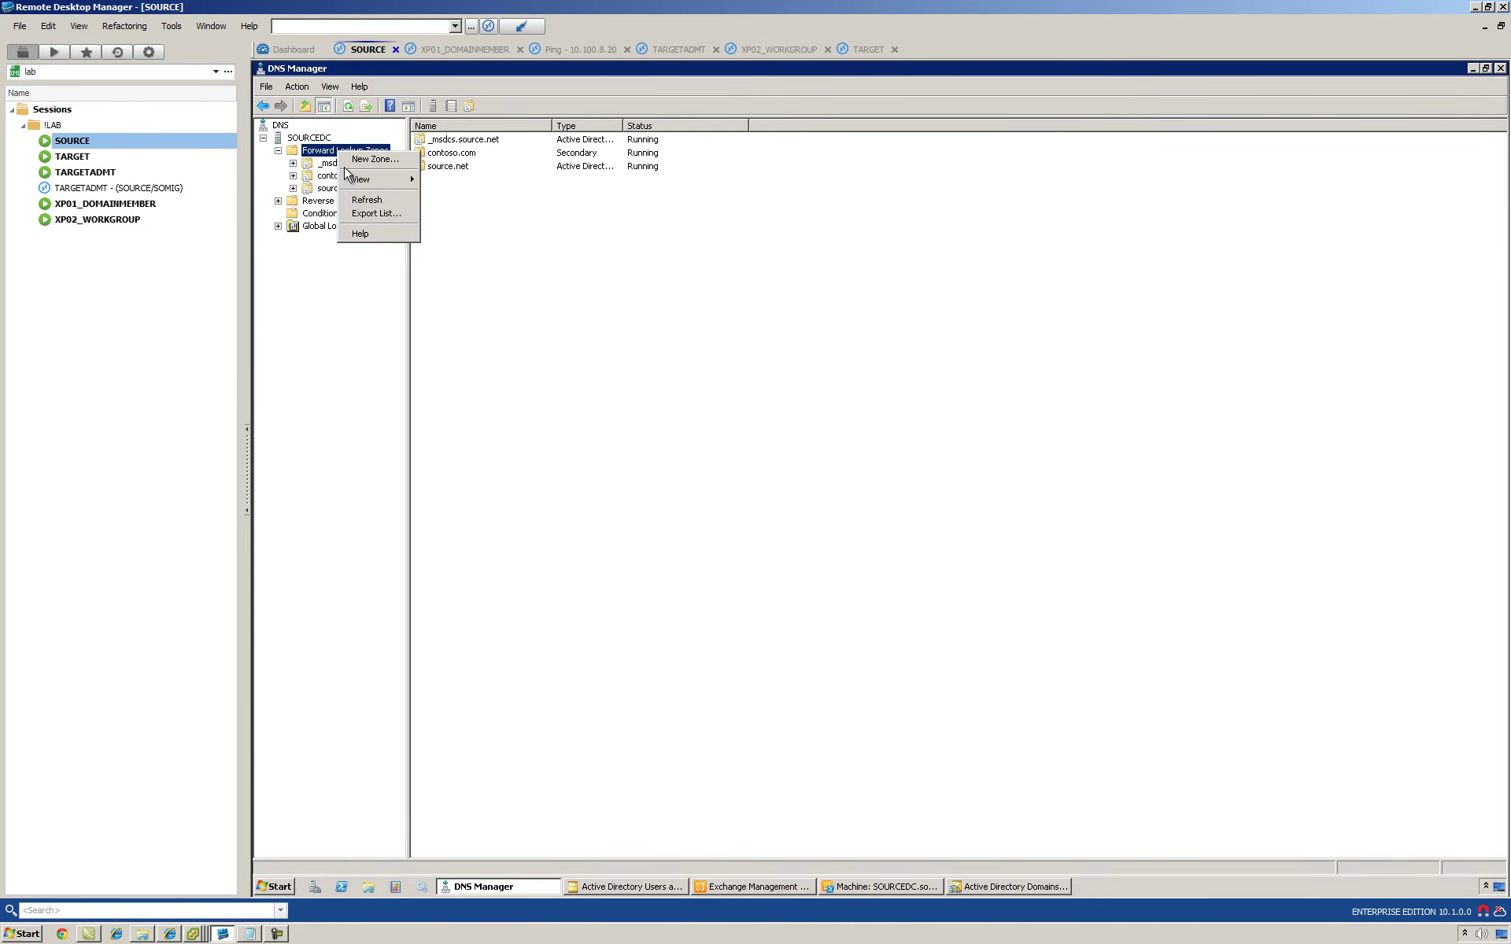
click(363, 158)
click(550, 355)
click(319, 208)
click(548, 355)
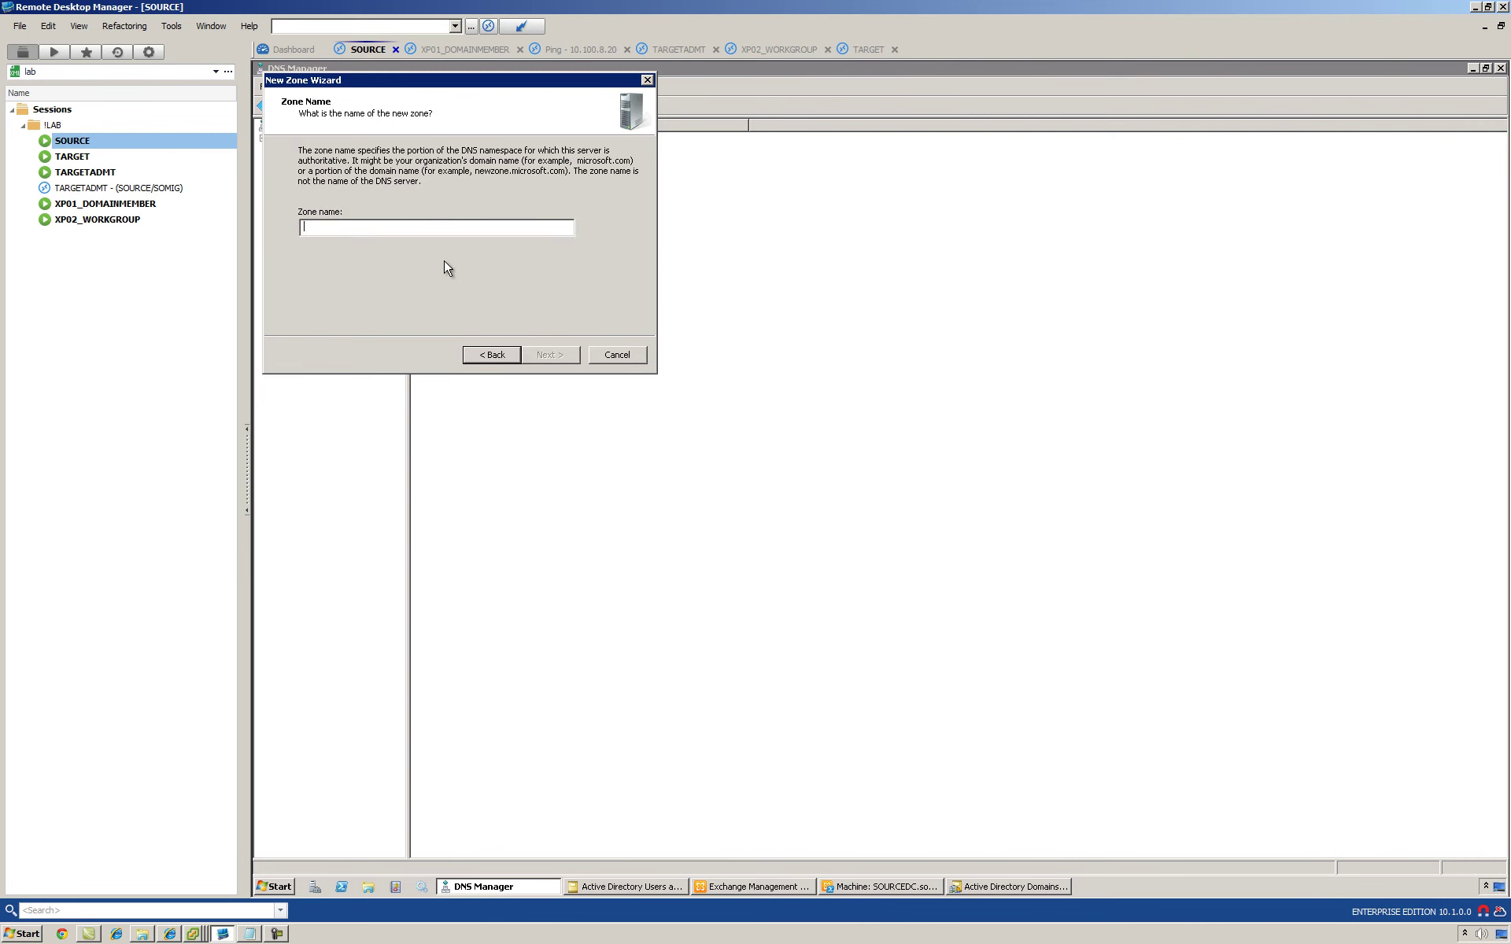
text(target.com)
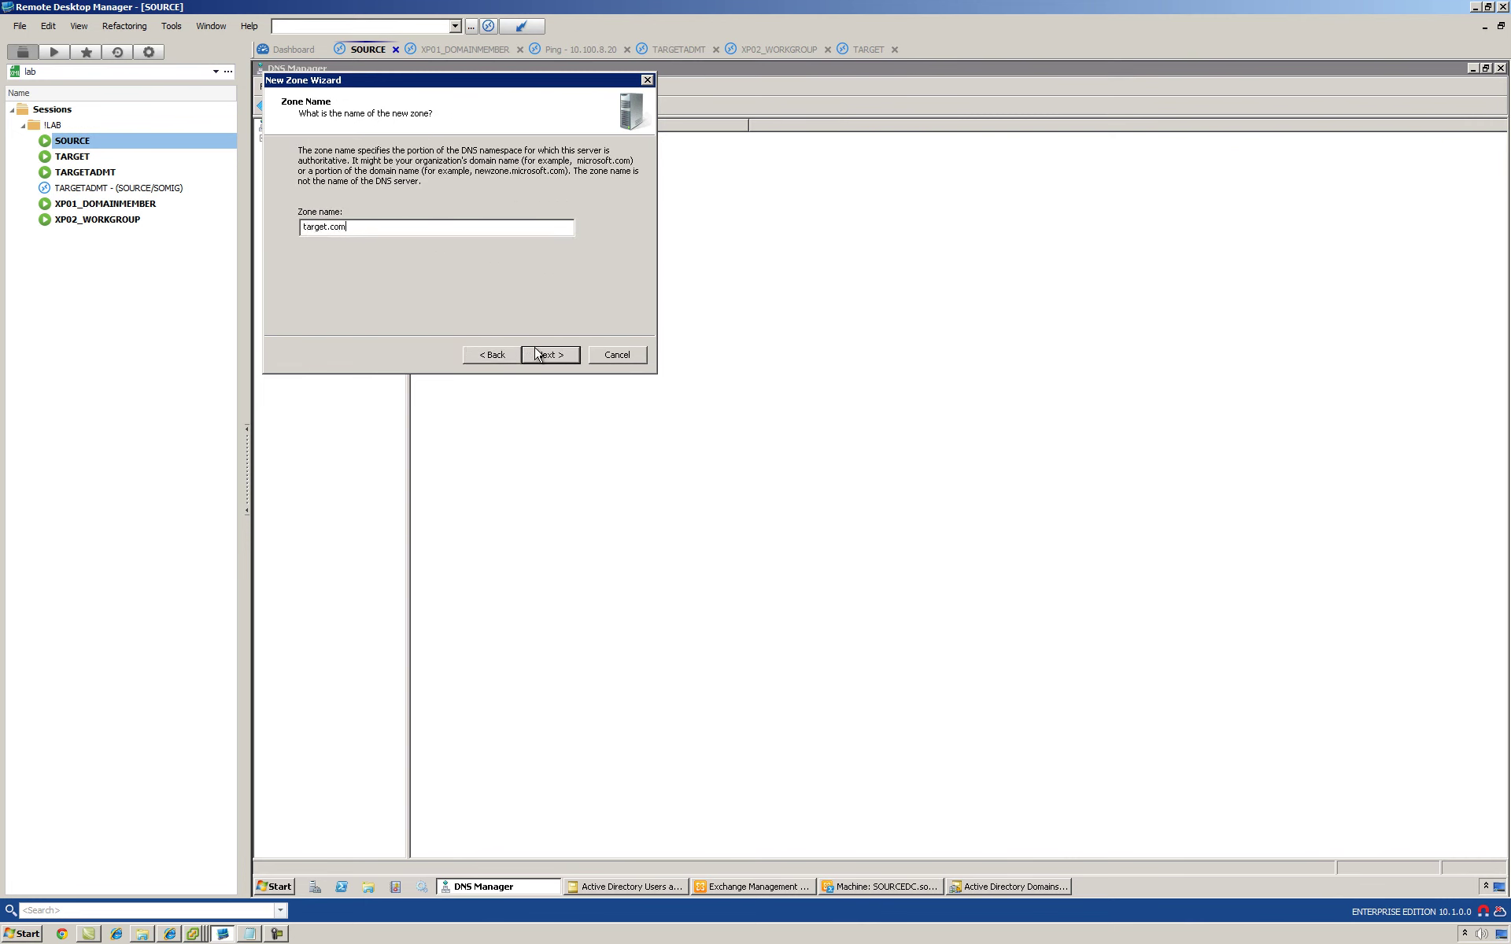
Step: Set master server 10.100.8.20, finish the wizard, and view the target.com zone records
click(548, 357)
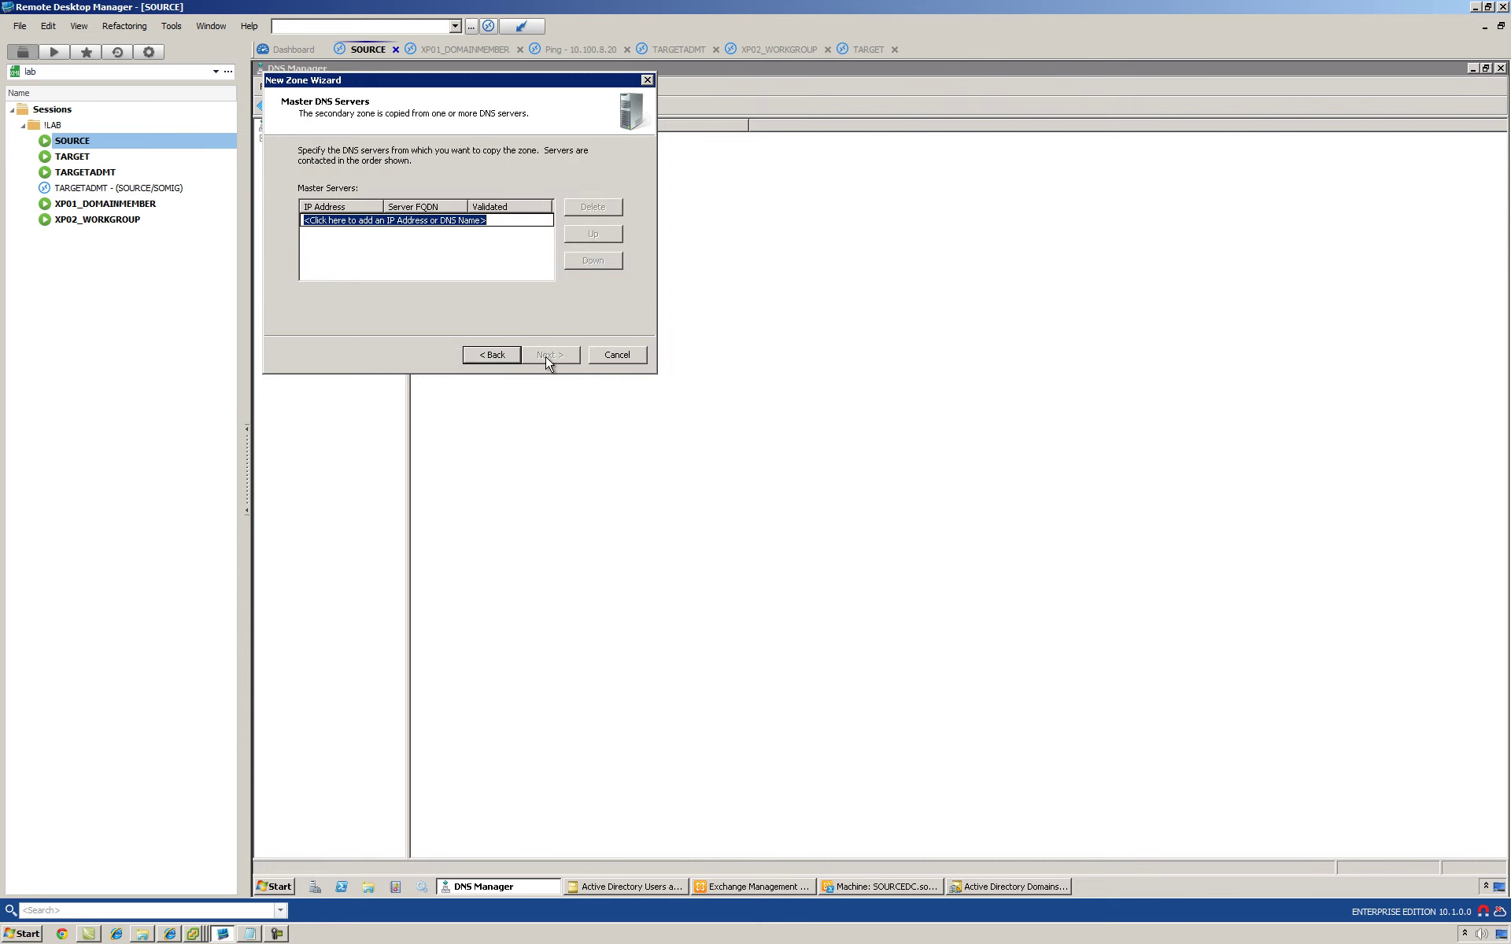
text(10)
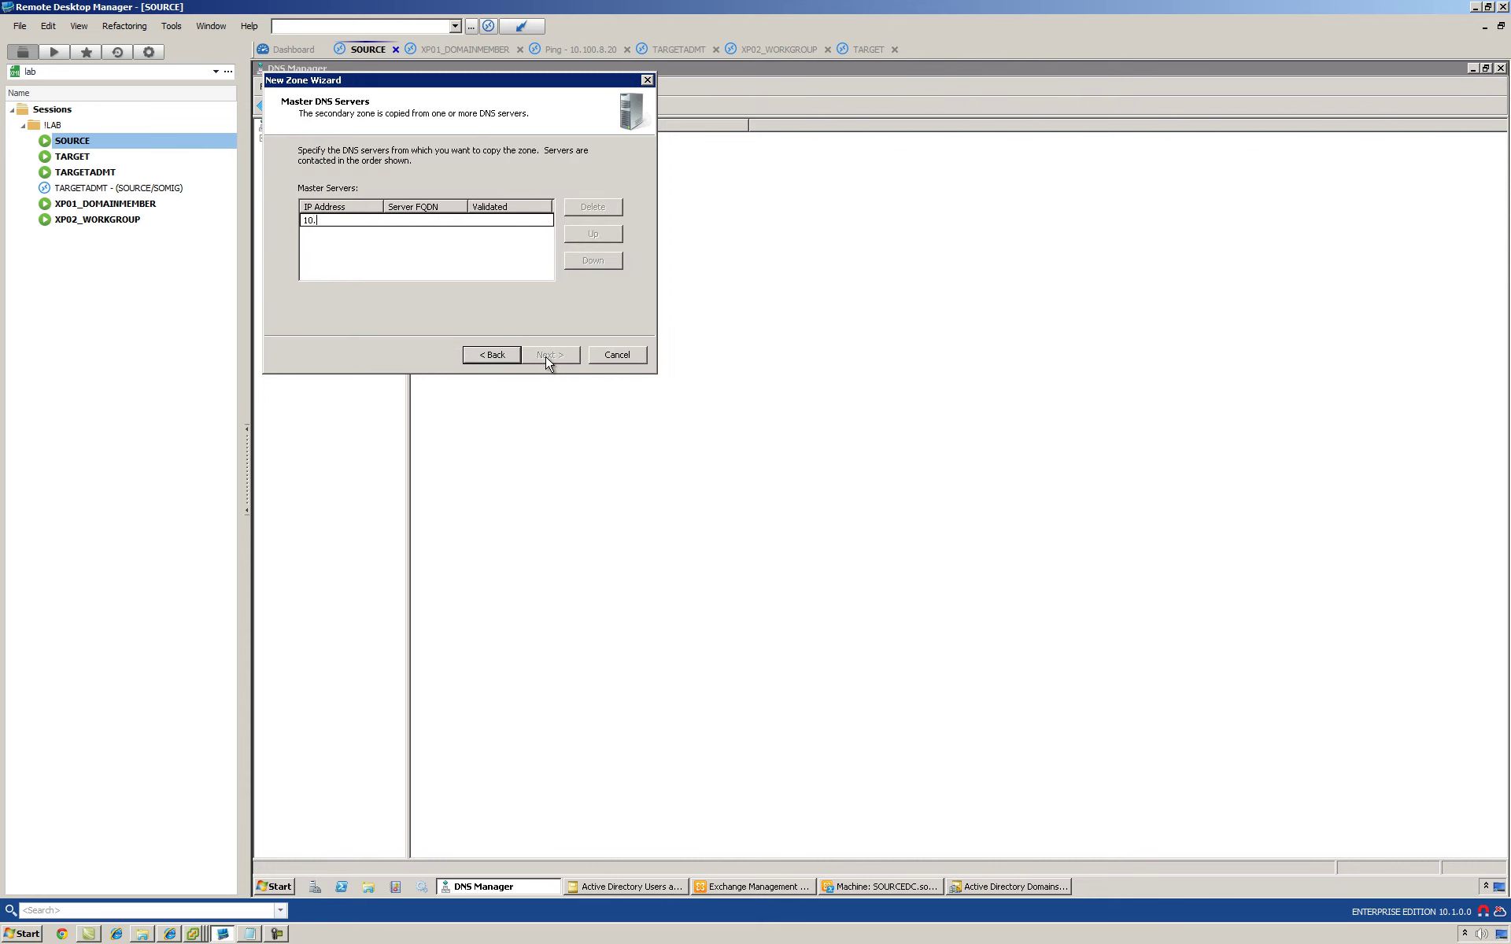
text(.100.8.20)
key(Return)
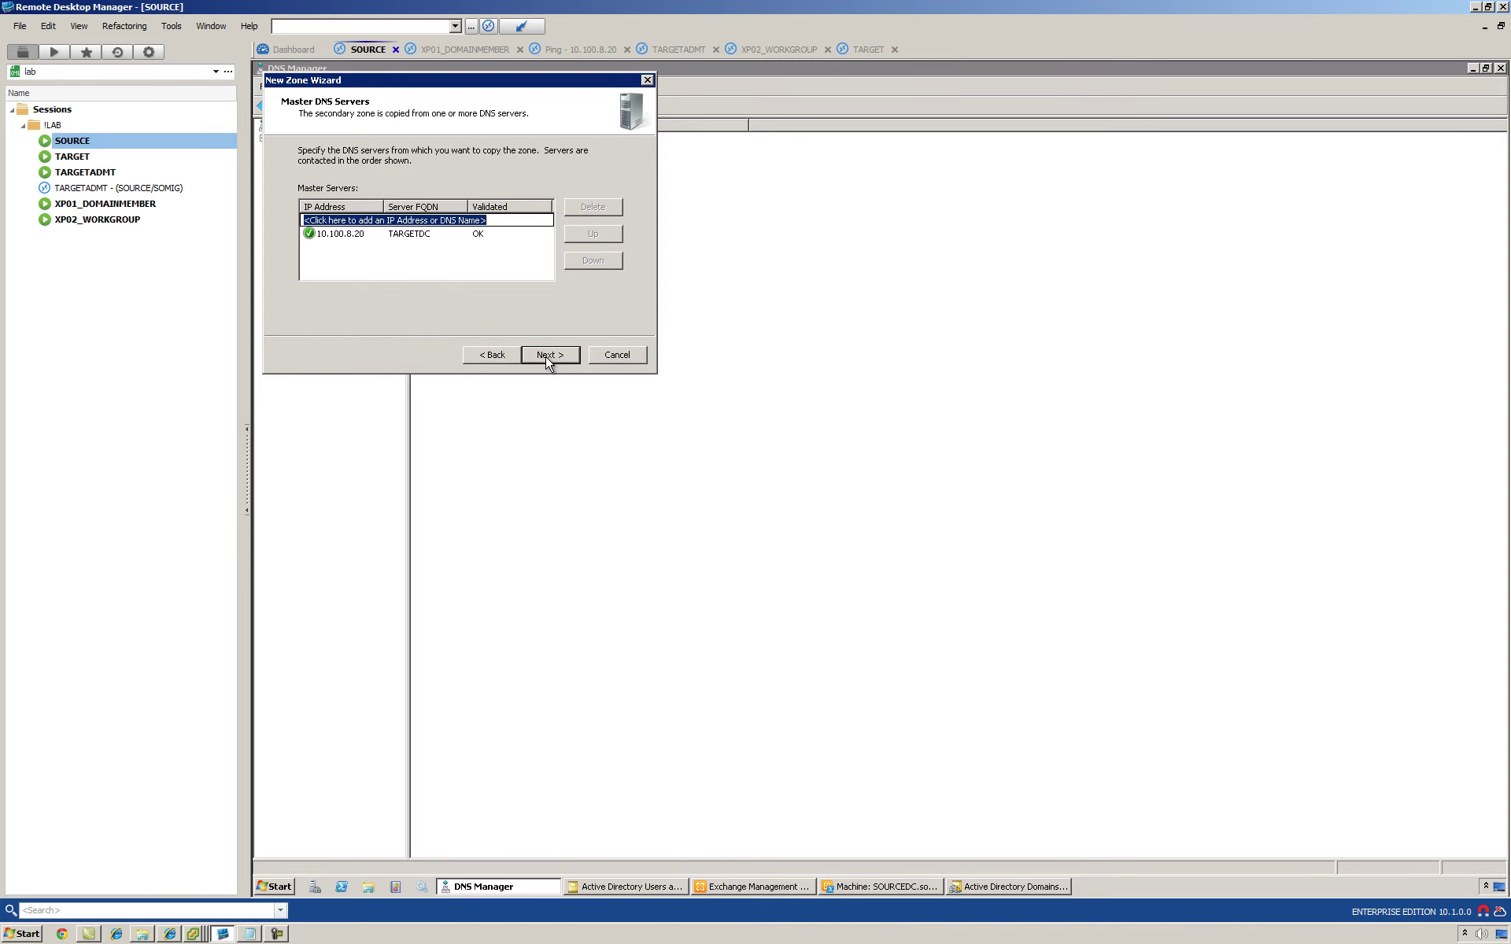
click(548, 355)
click(548, 355)
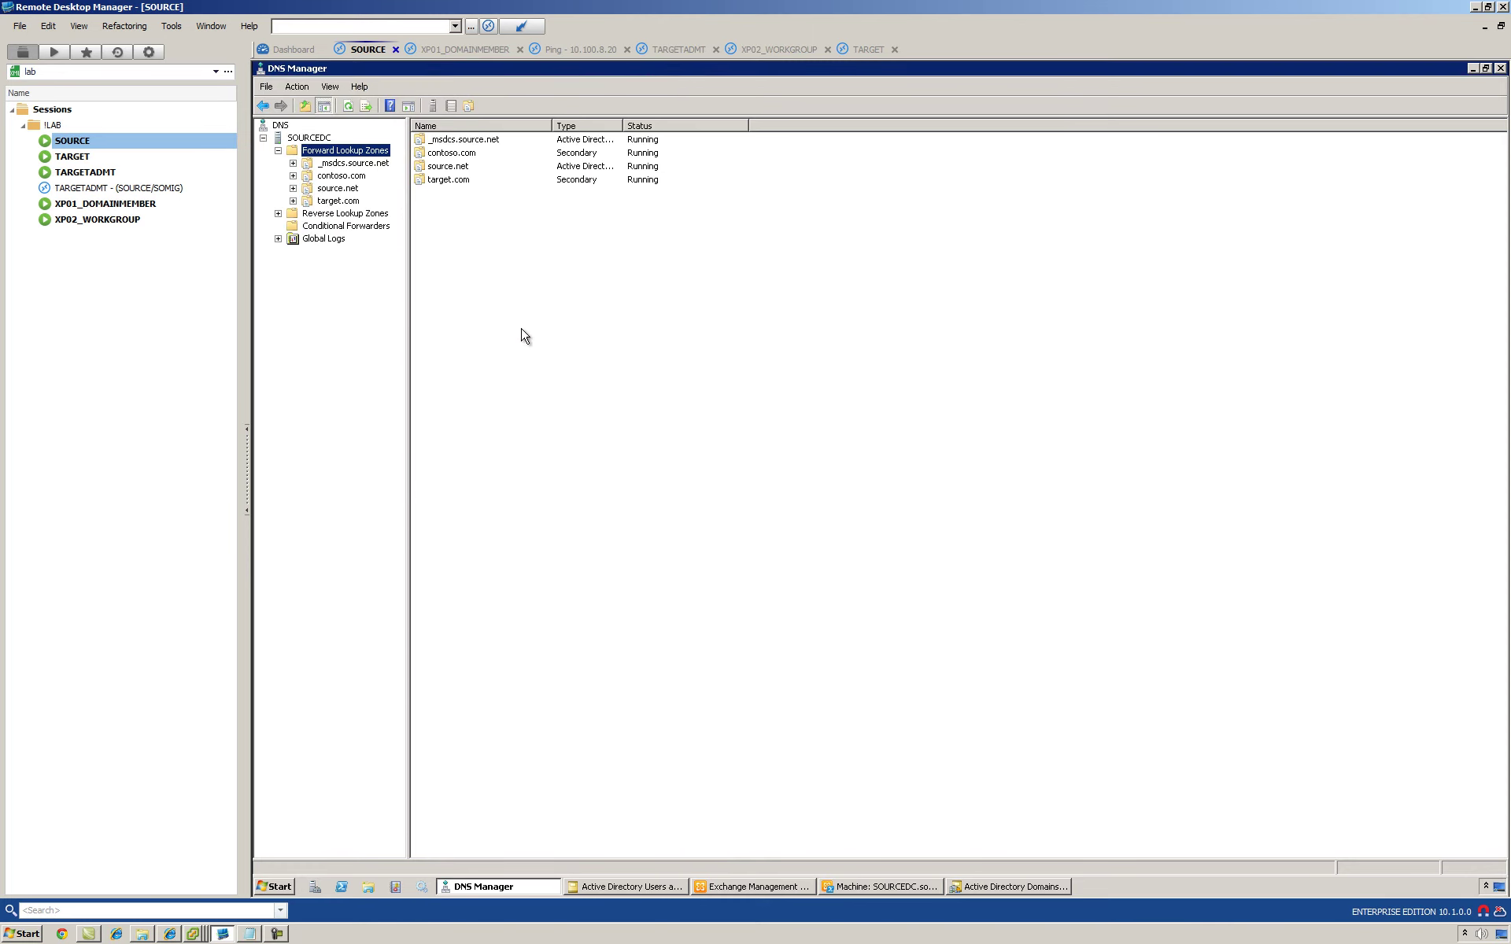
click(330, 202)
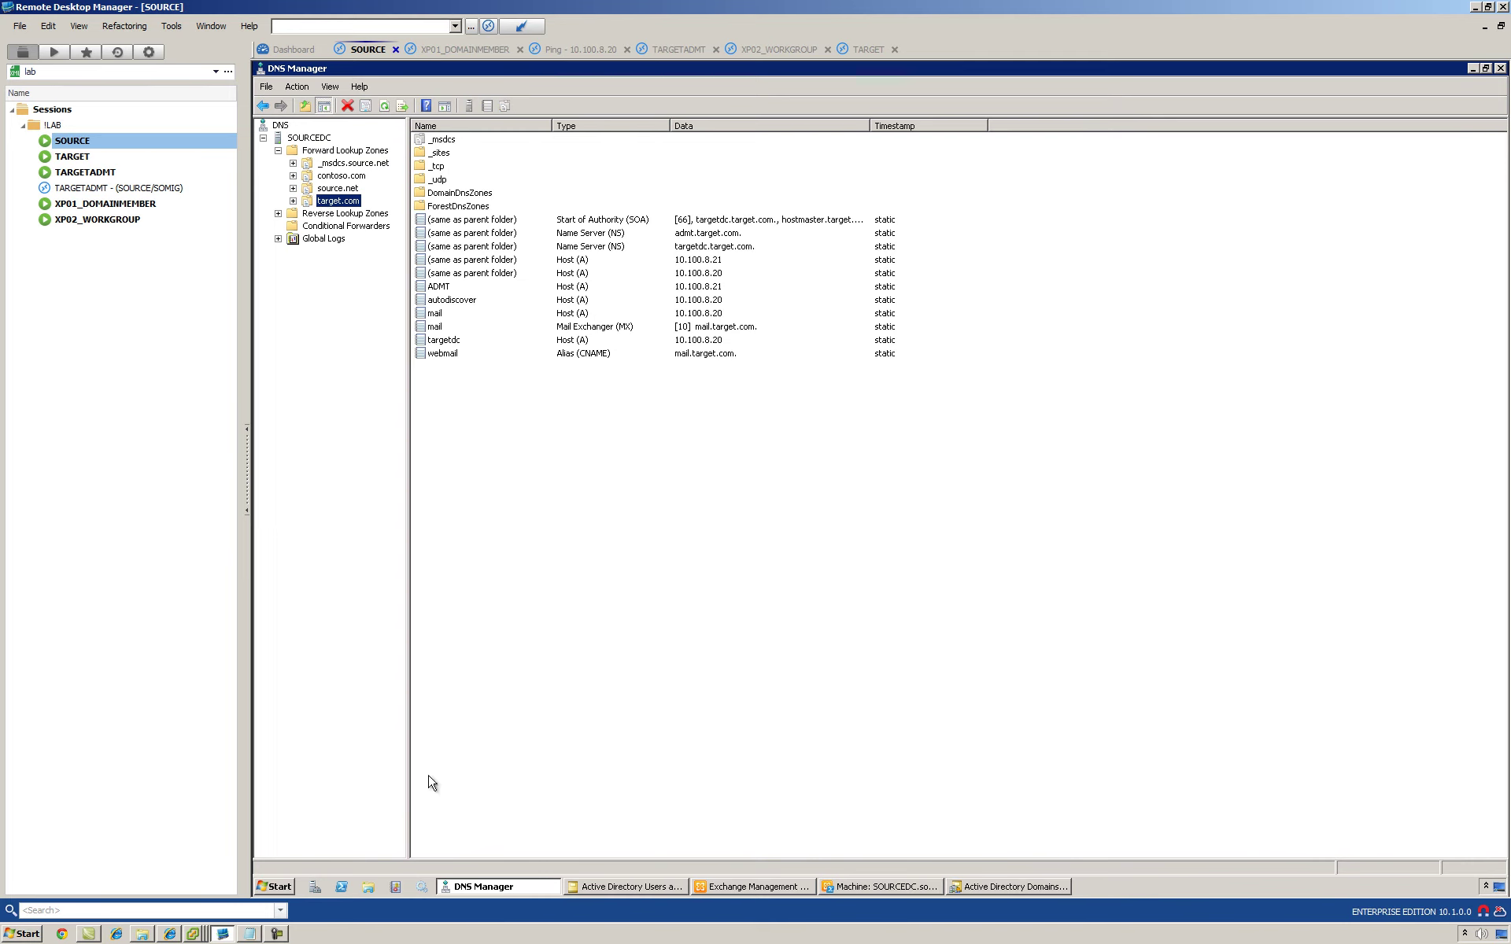
Step: Ping target.com twice from a SOURCE command prompt, then switch to the TARGET session
click(267, 889)
click(316, 529)
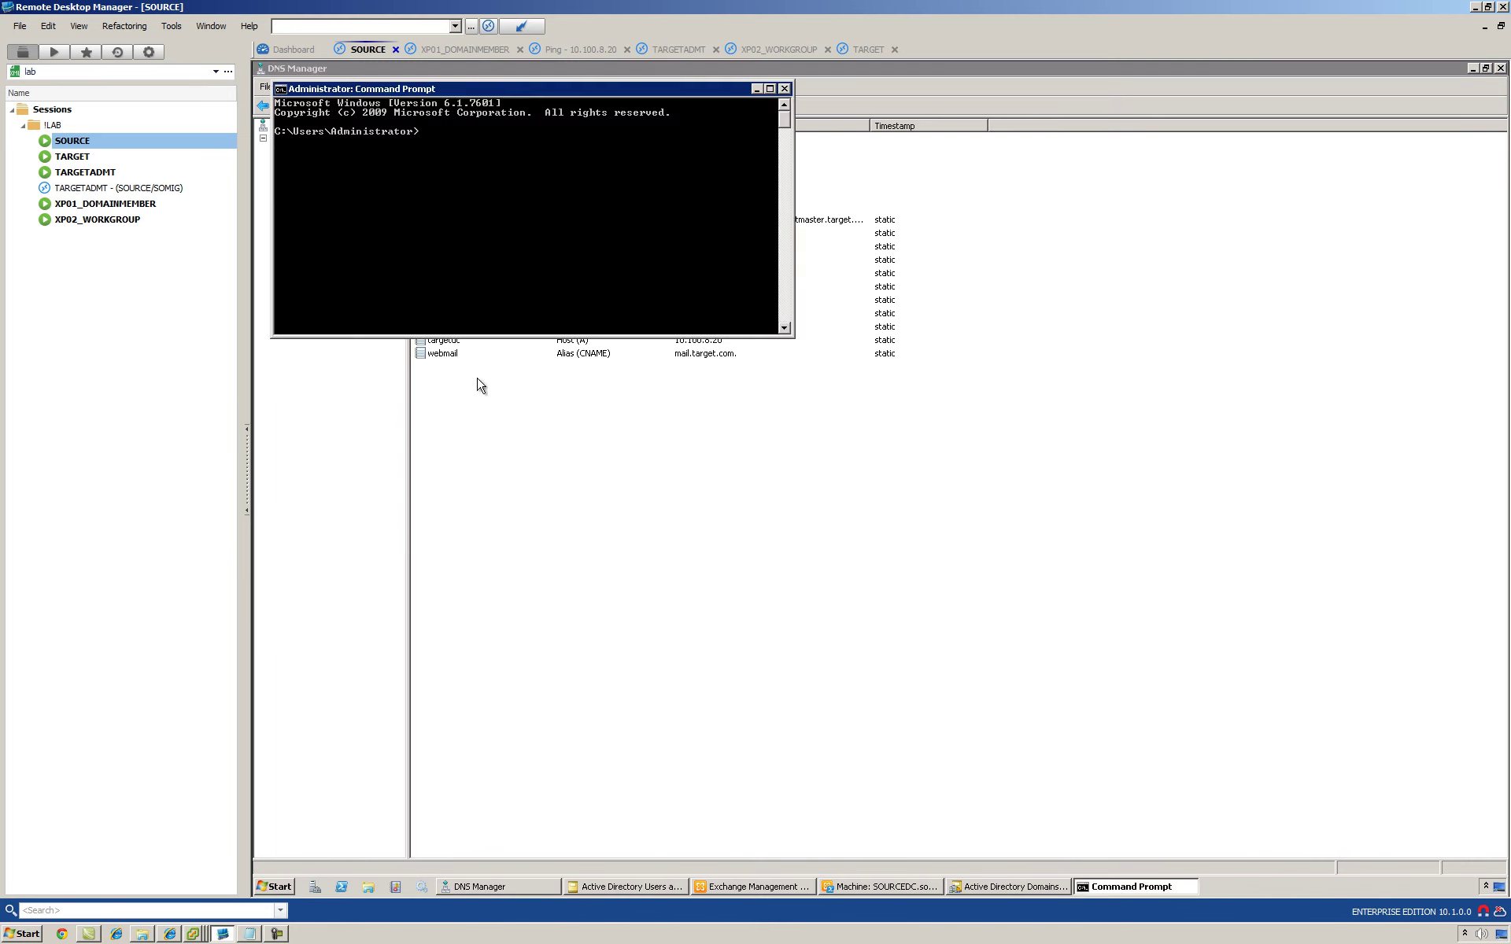
text(ping target.com)
key(Return)
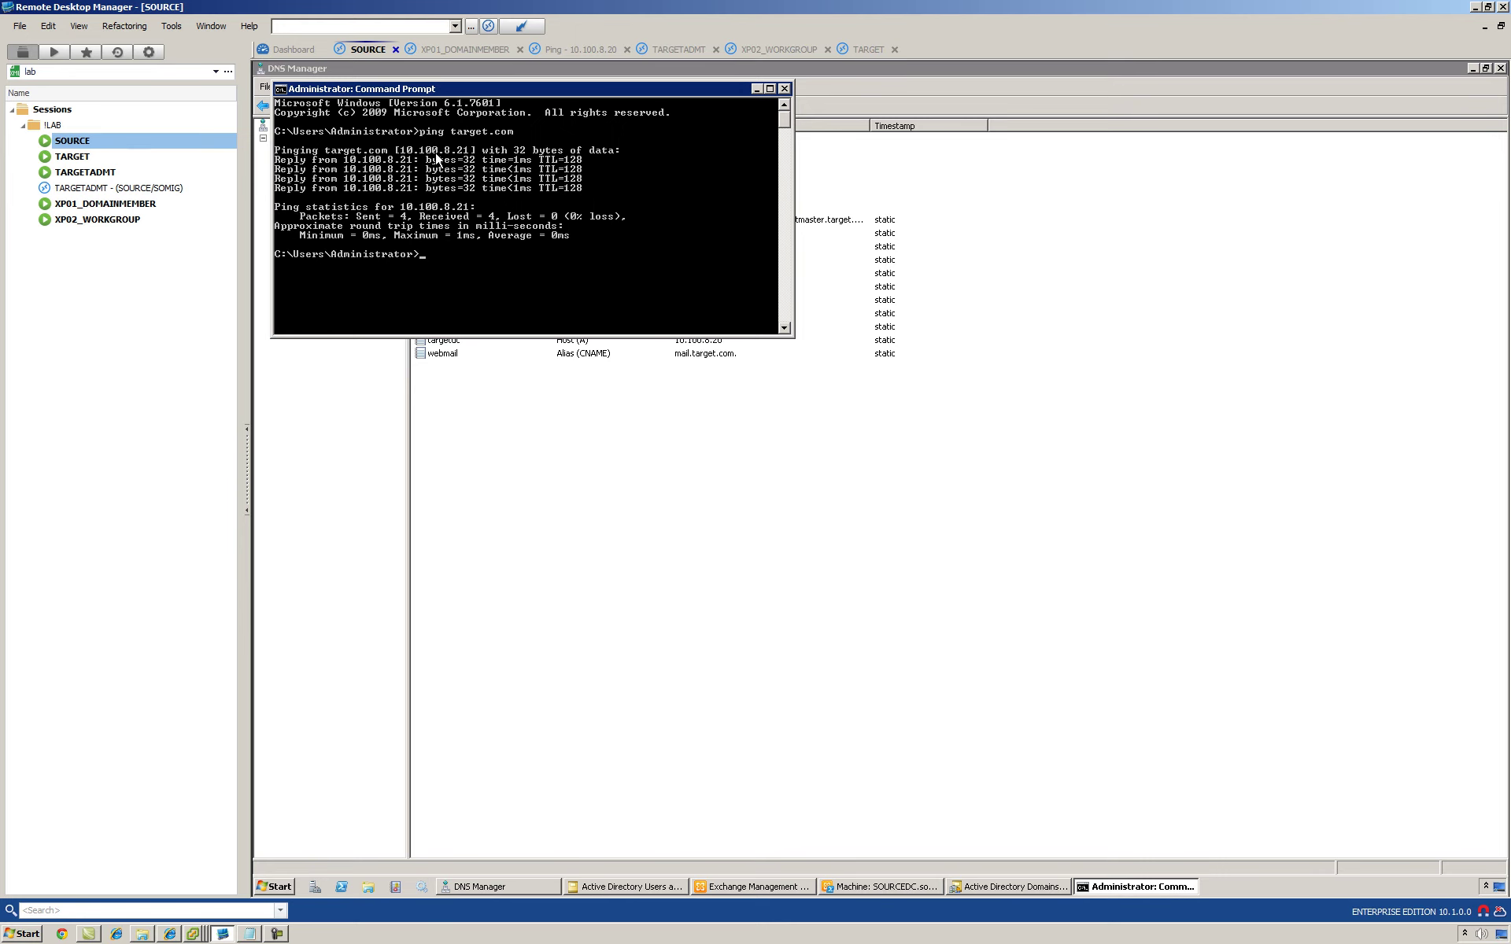
key(Up)
key(Return)
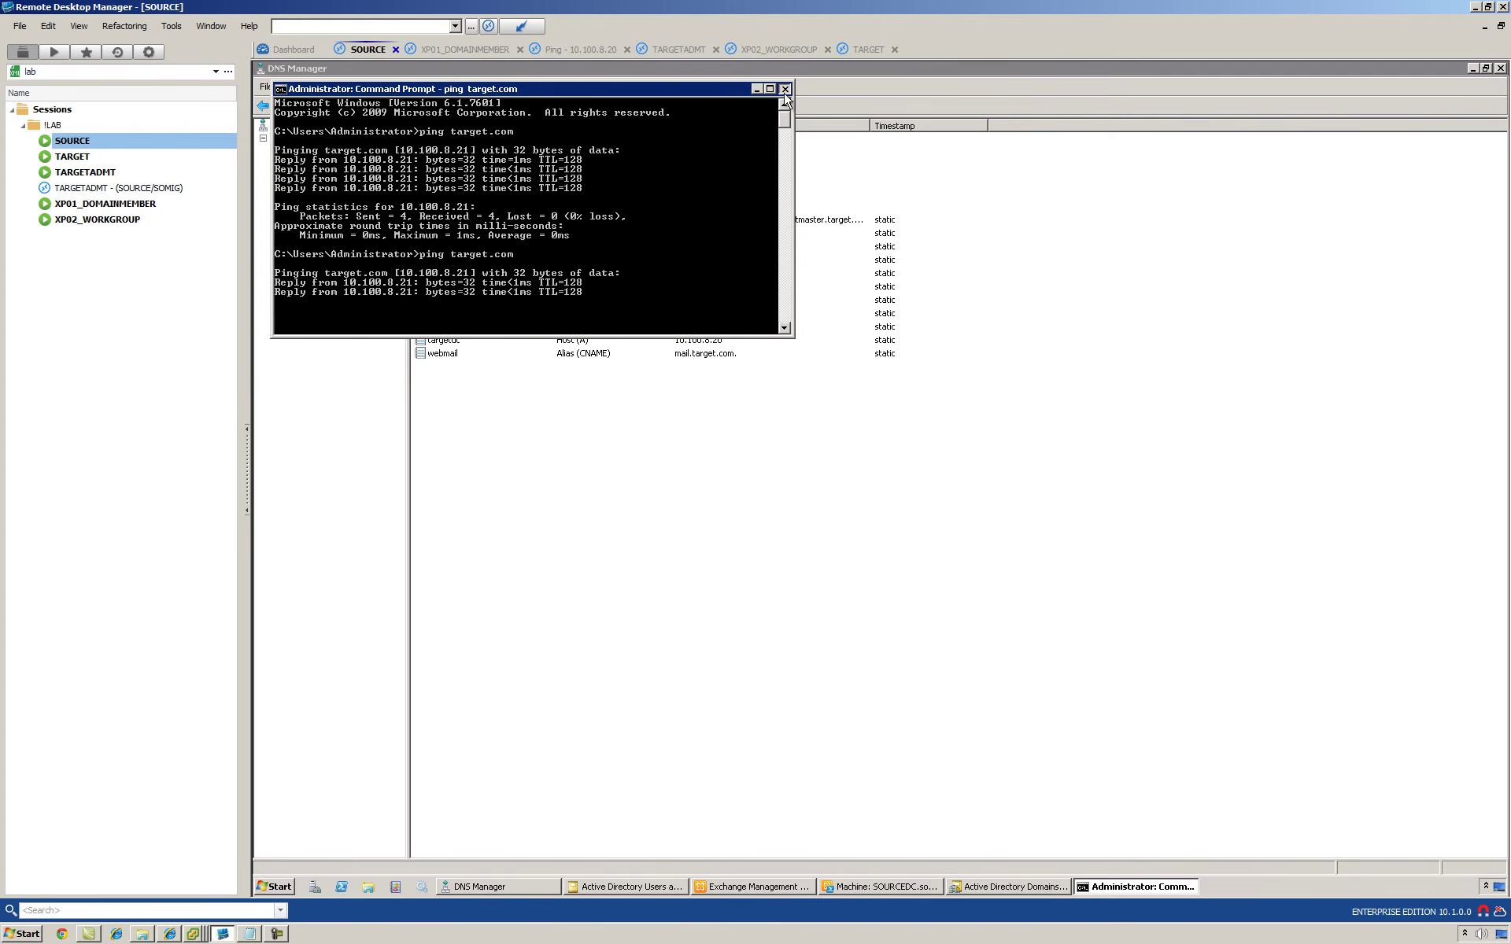
click(784, 90)
click(71, 157)
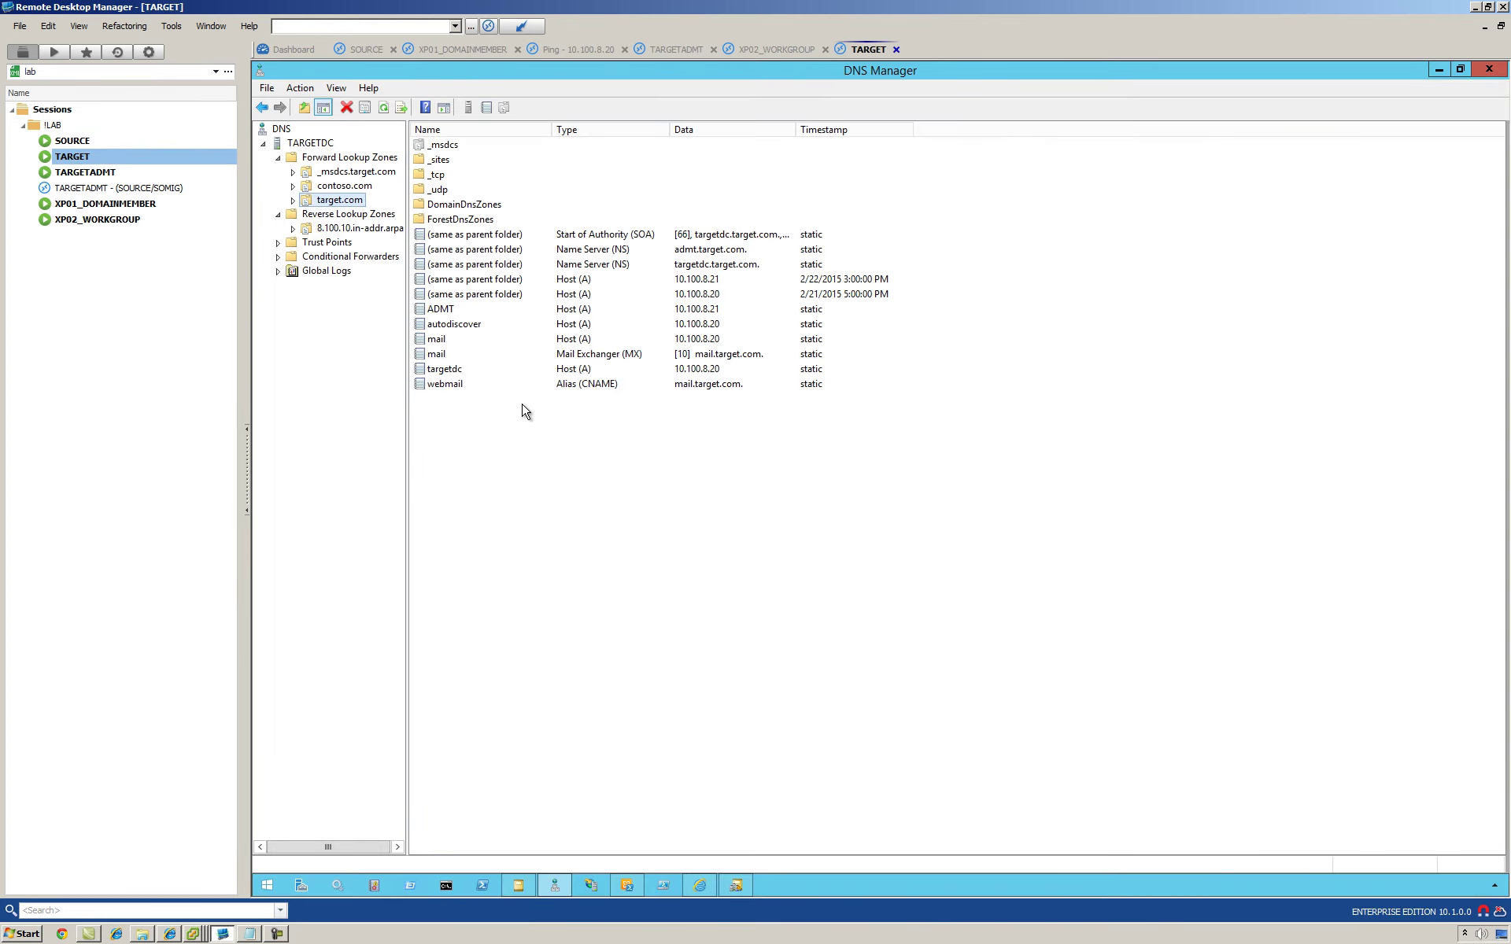
Step: Start a new secondary forward lookup zone named source.net on TARGET
right_click(350, 163)
click(371, 166)
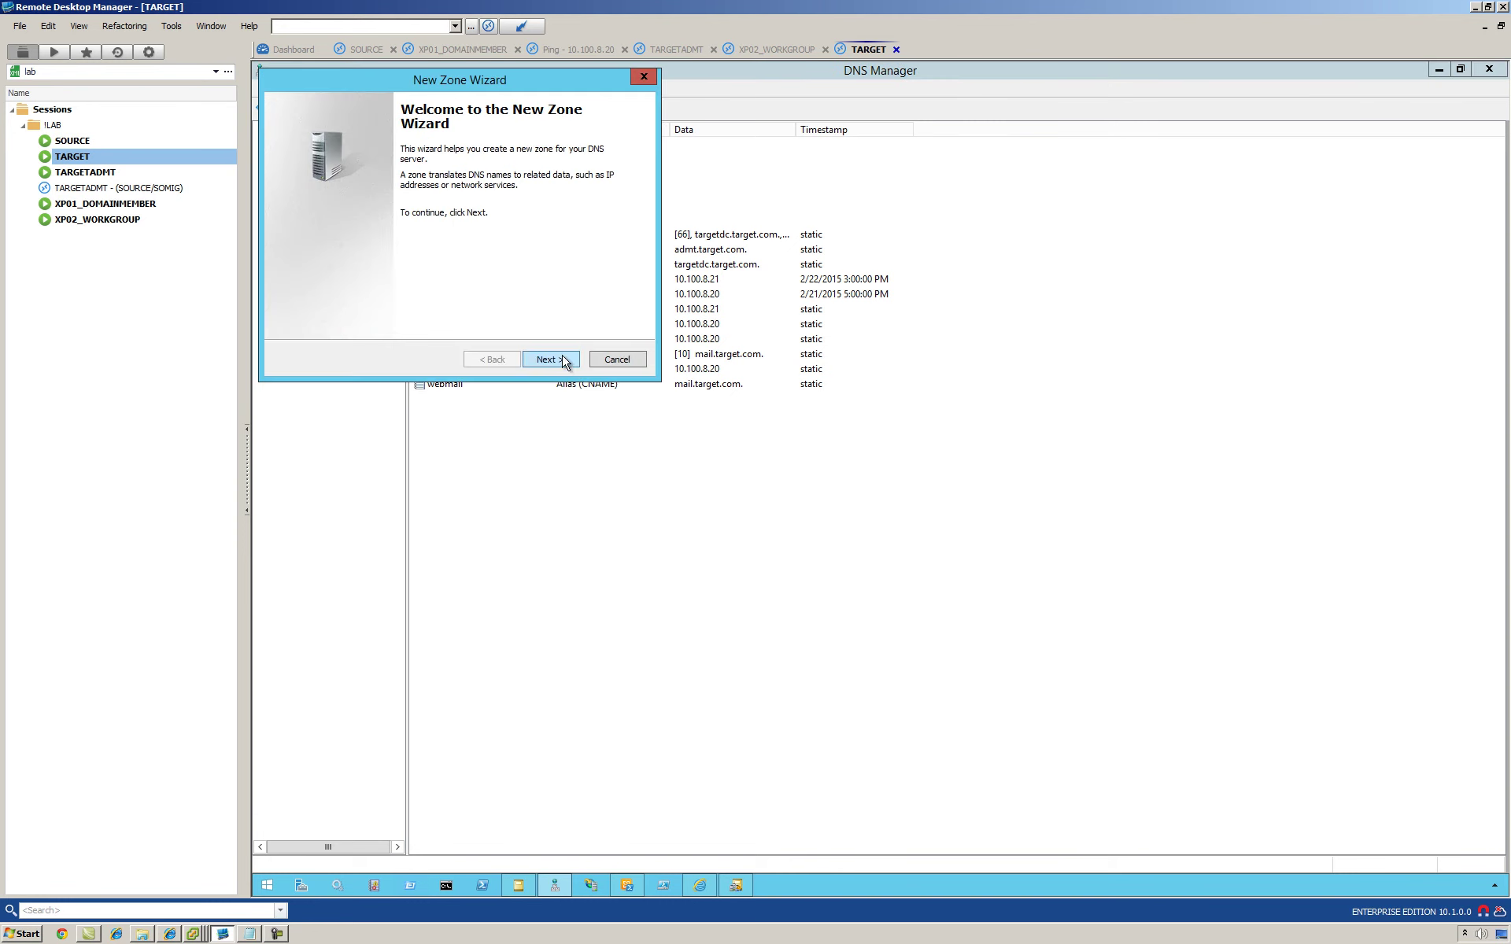
click(551, 359)
click(330, 210)
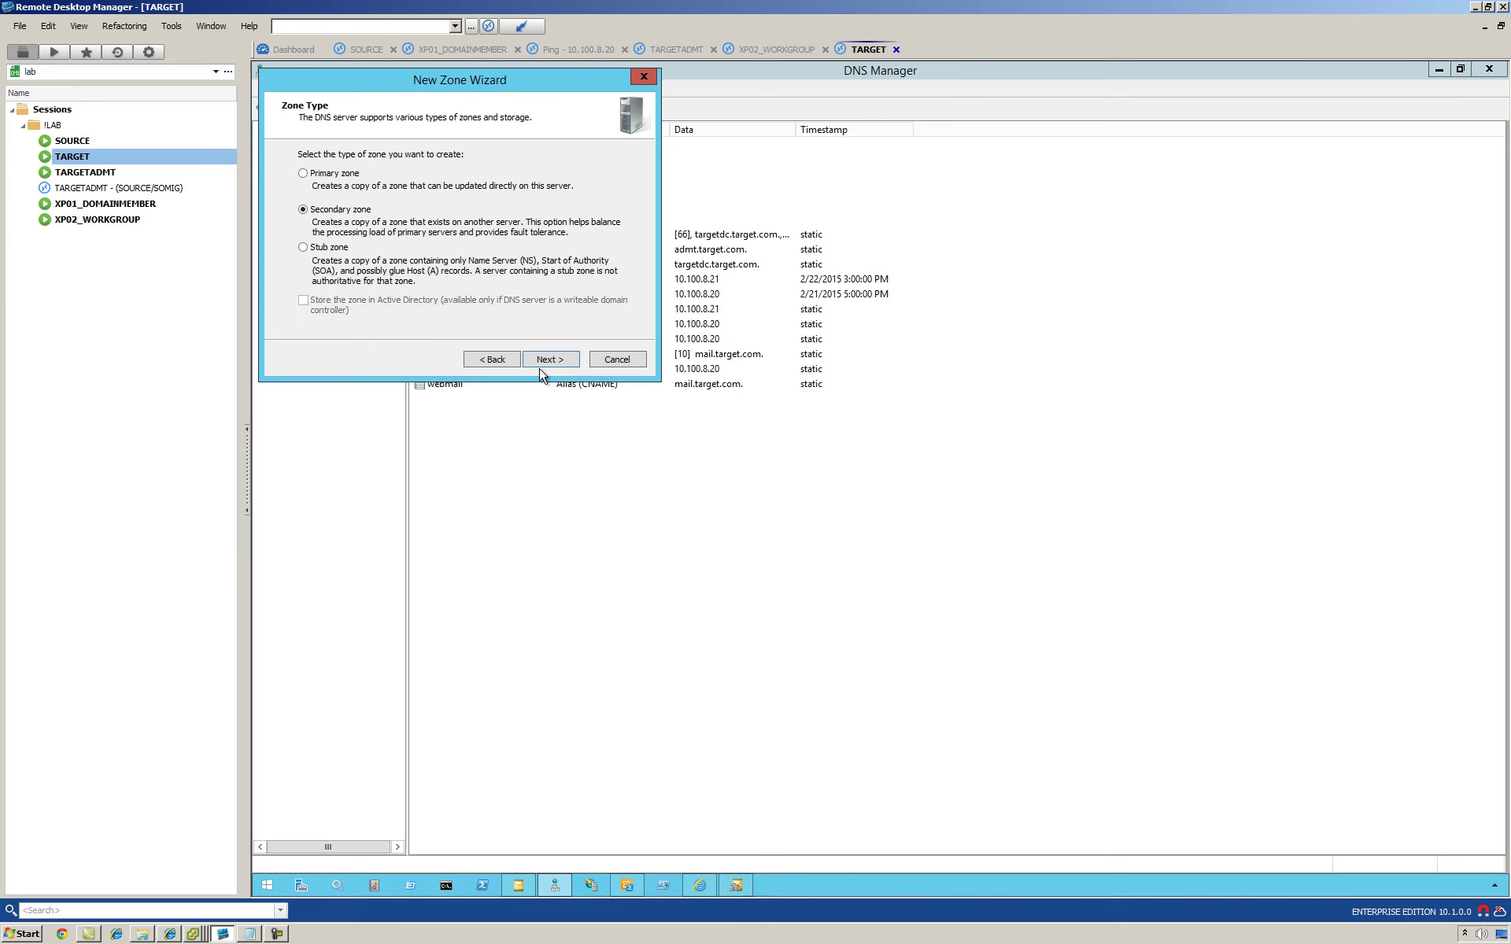
click(548, 362)
text(source.net)
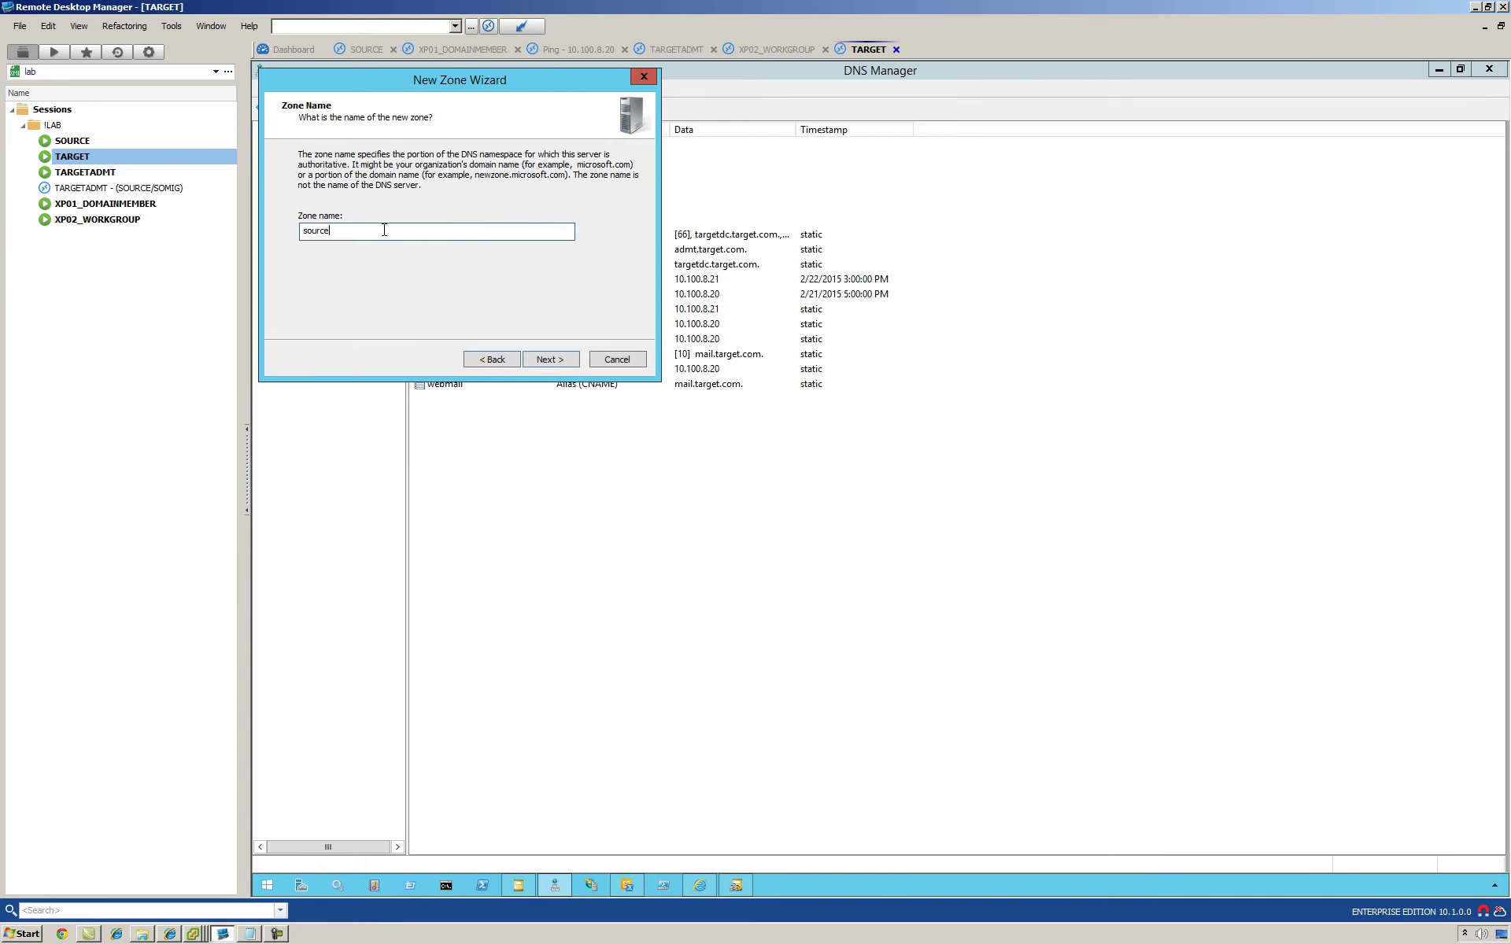
Step: Check the source.net zone transfer settings on SOURCE, then return to TARGET
click(74, 143)
right_click(340, 189)
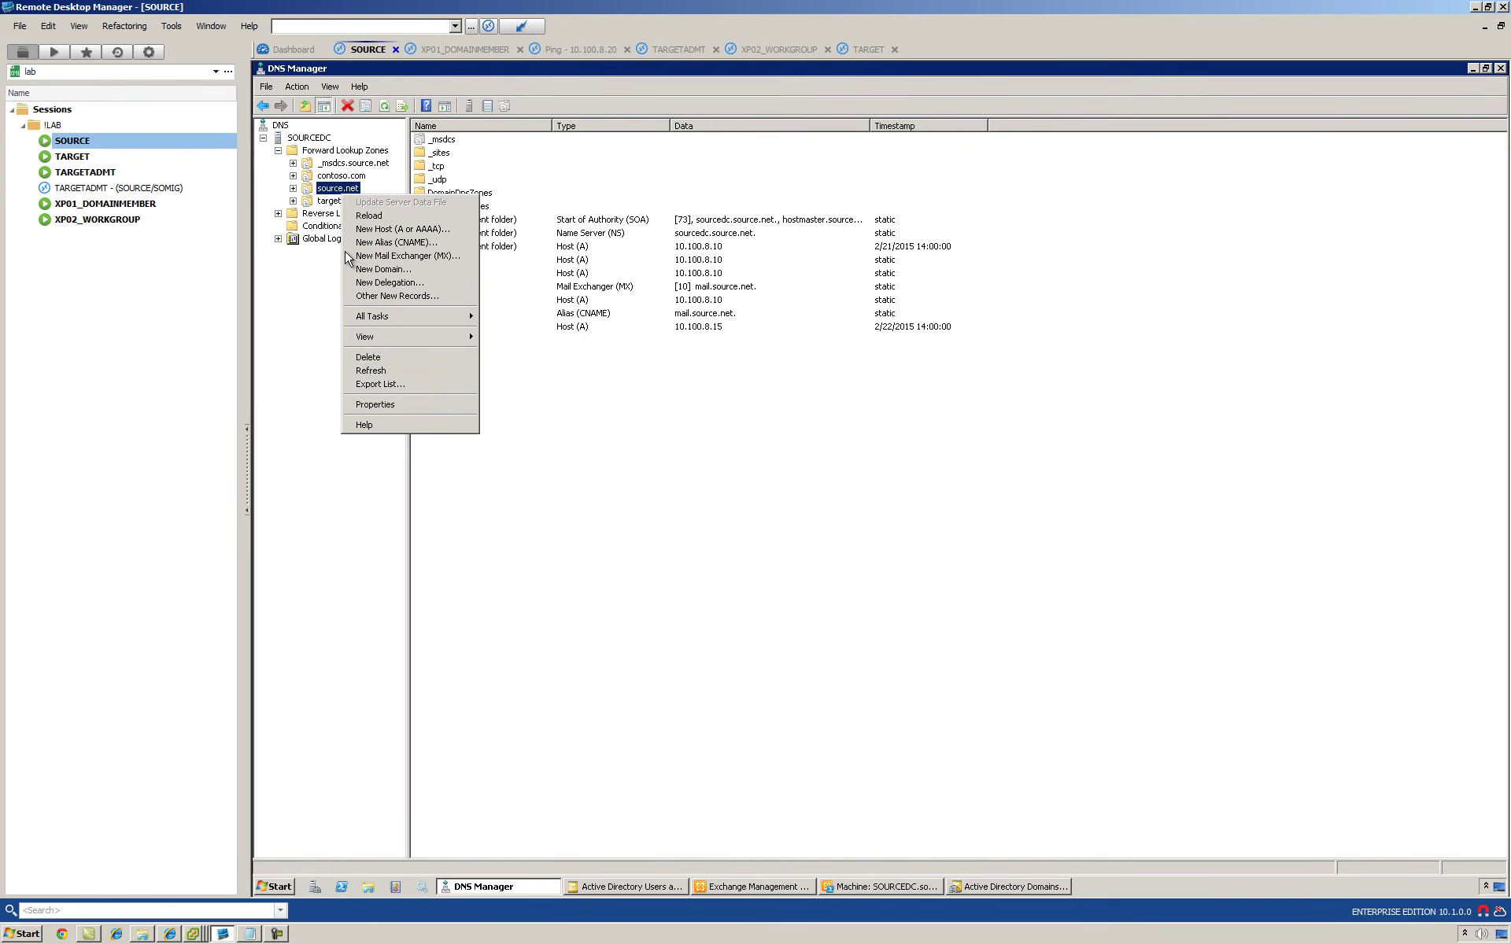
click(367, 403)
click(876, 322)
click(811, 640)
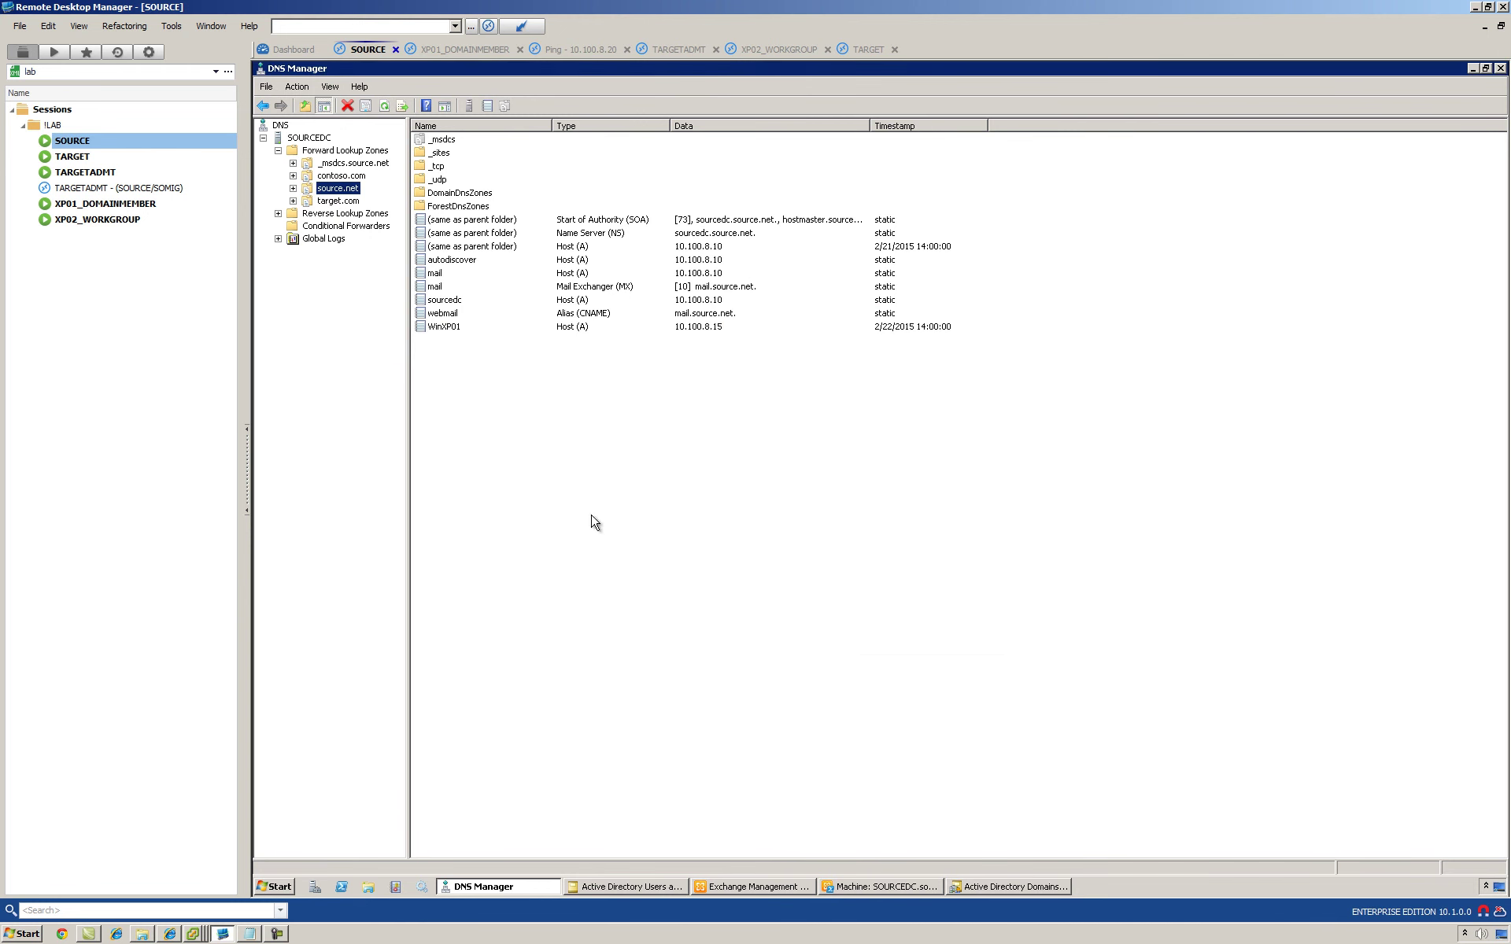
click(75, 156)
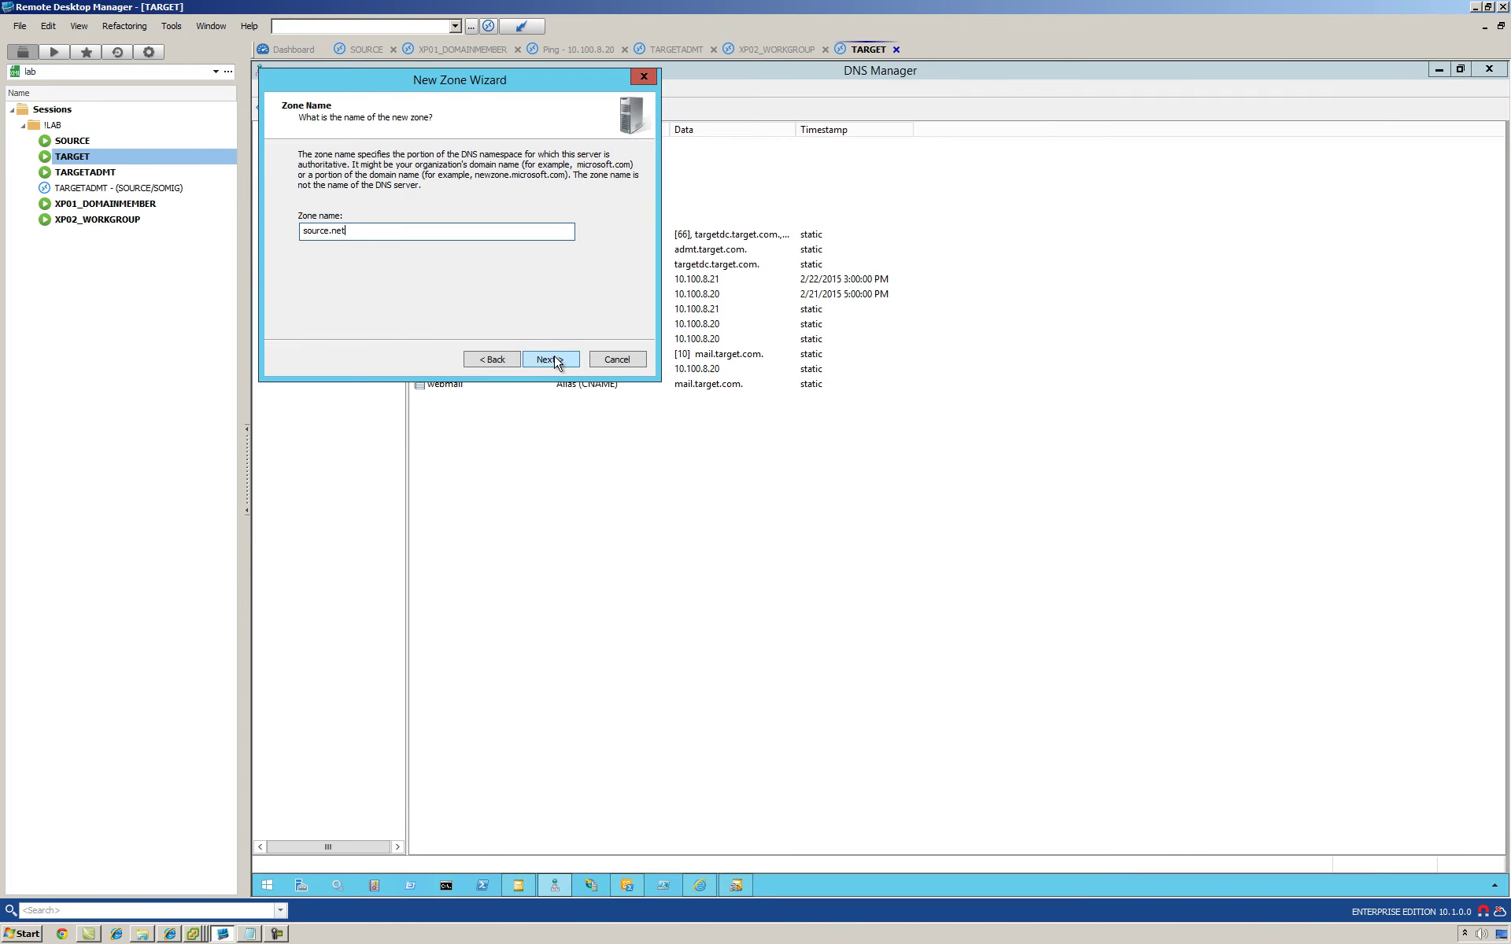
Step: Add master server 10.100.8.10 and finish creating the source.net secondary zone
click(569, 361)
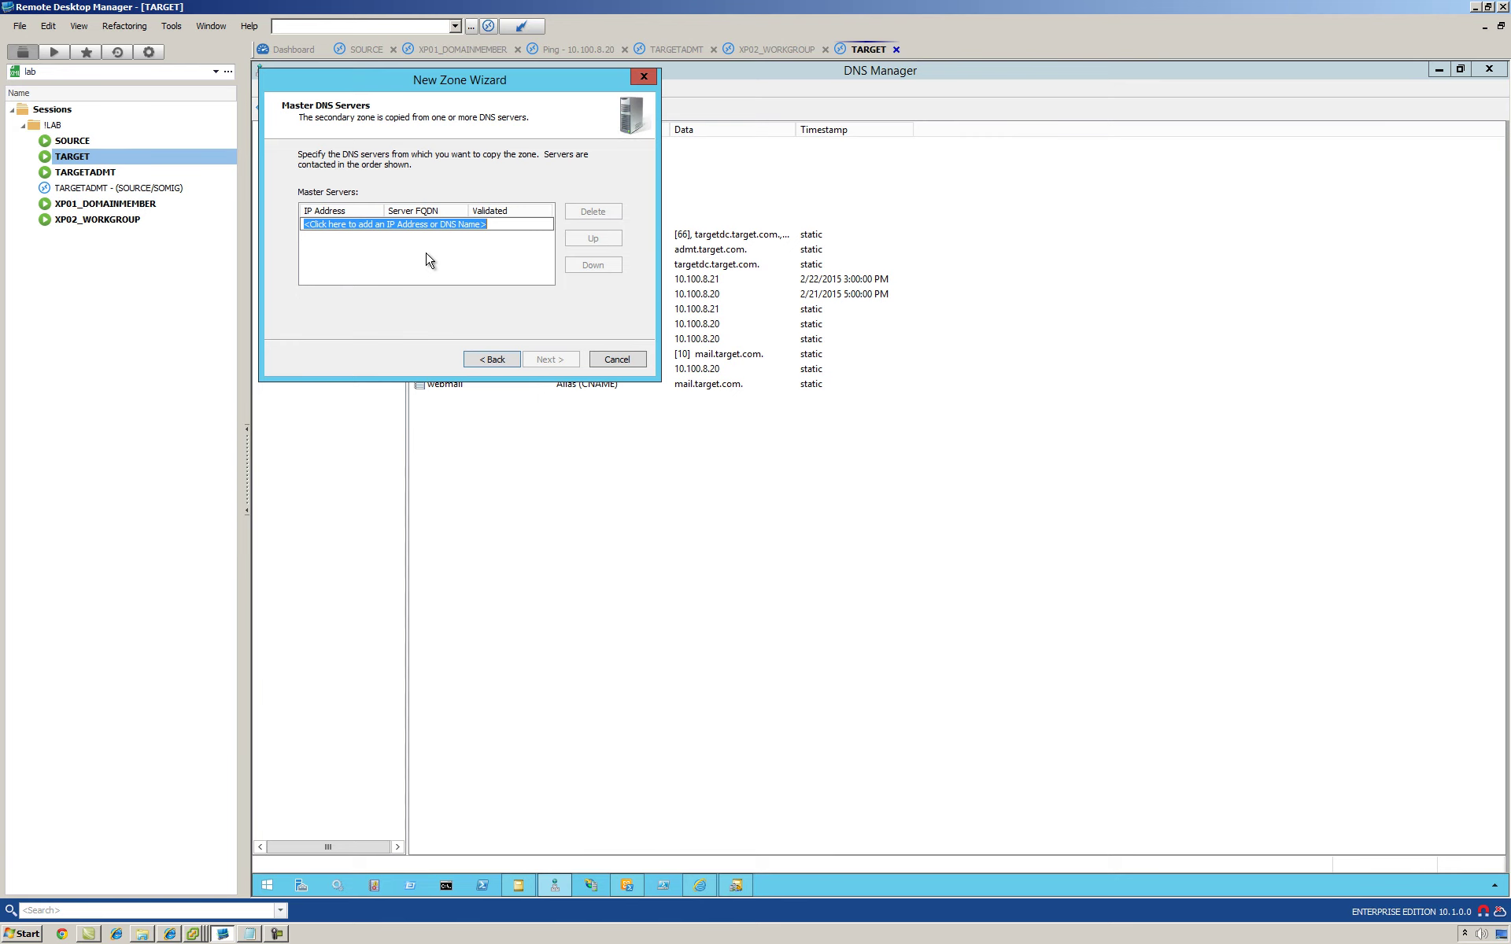
text(10.100.)
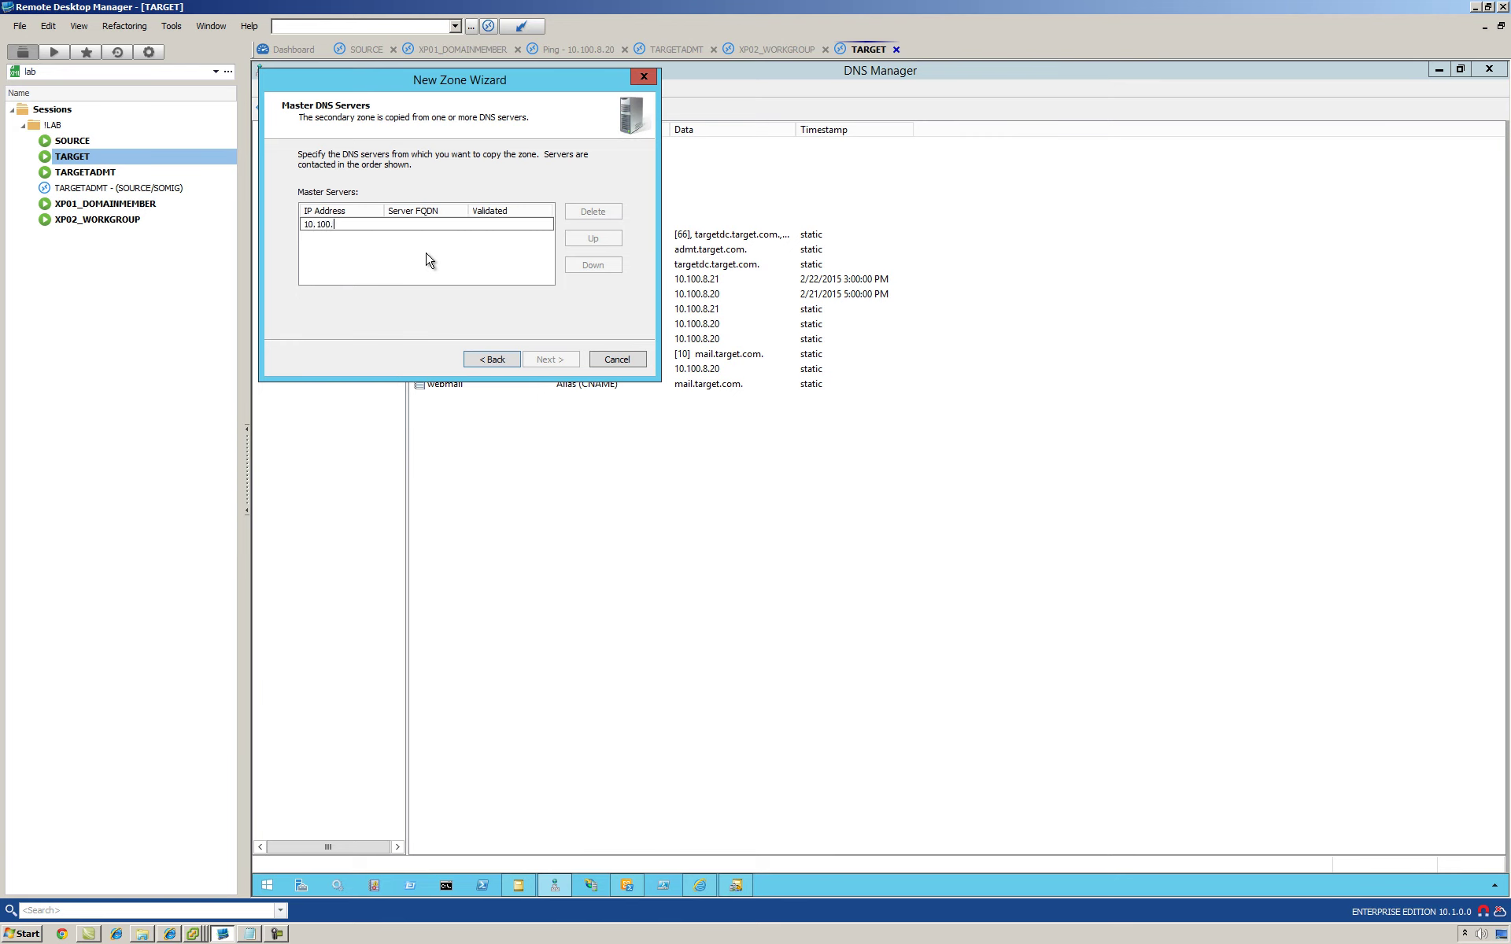
text(8.10)
key(Return)
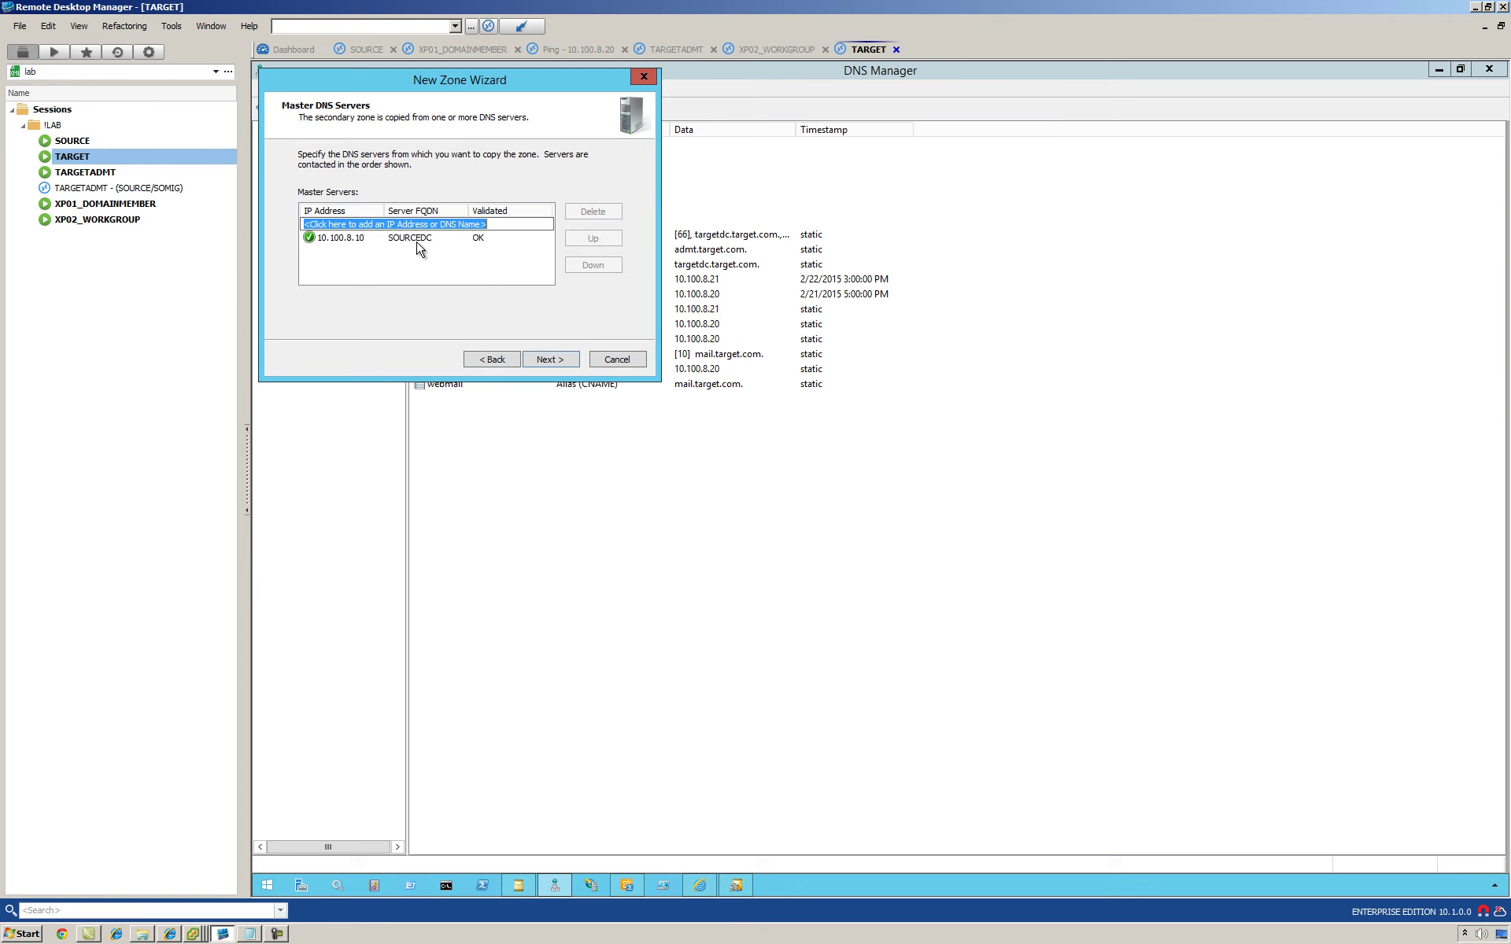
click(552, 362)
click(551, 359)
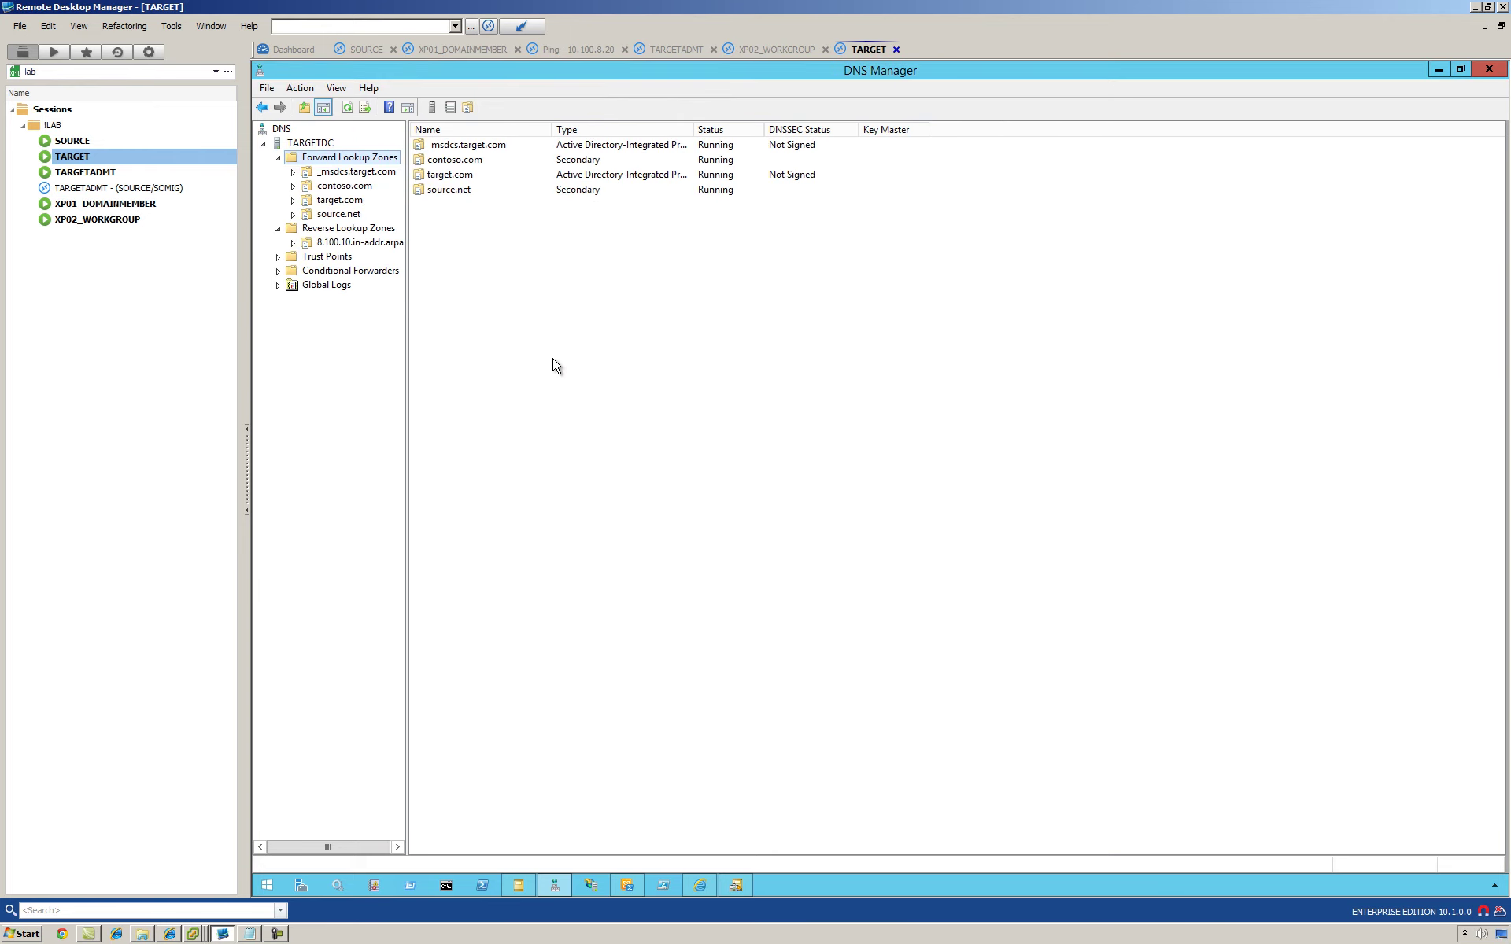
Step: Ping source.net from a TARGET command prompt, then show SOURCE's Domains and Trusts console
click(449, 891)
click(325, 215)
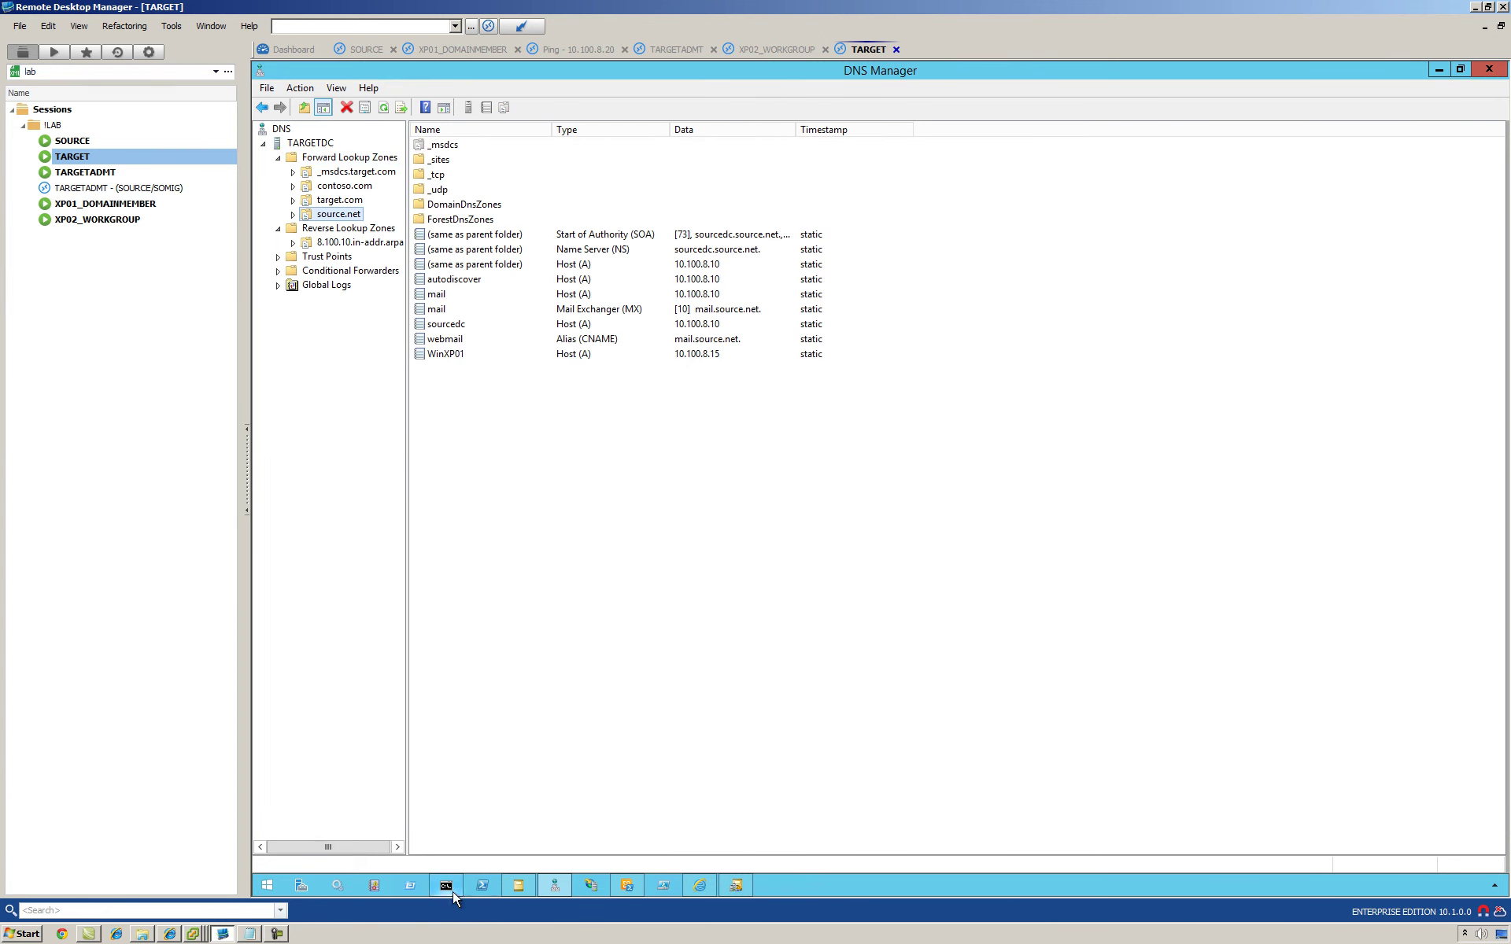
click(460, 891)
text(pi)
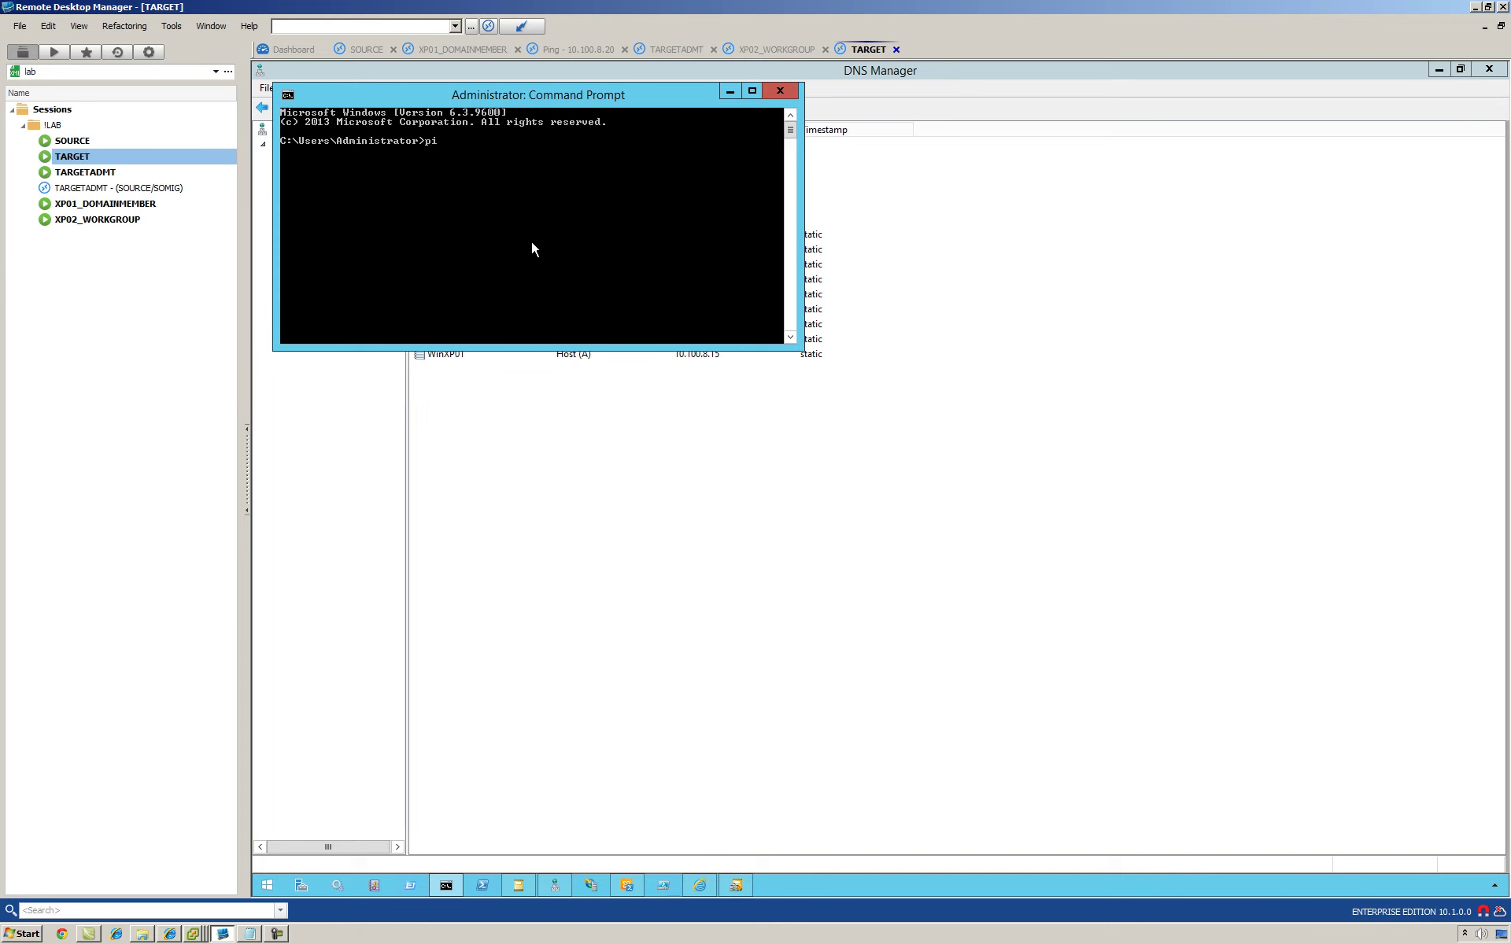
text(ng source.net)
key(Return)
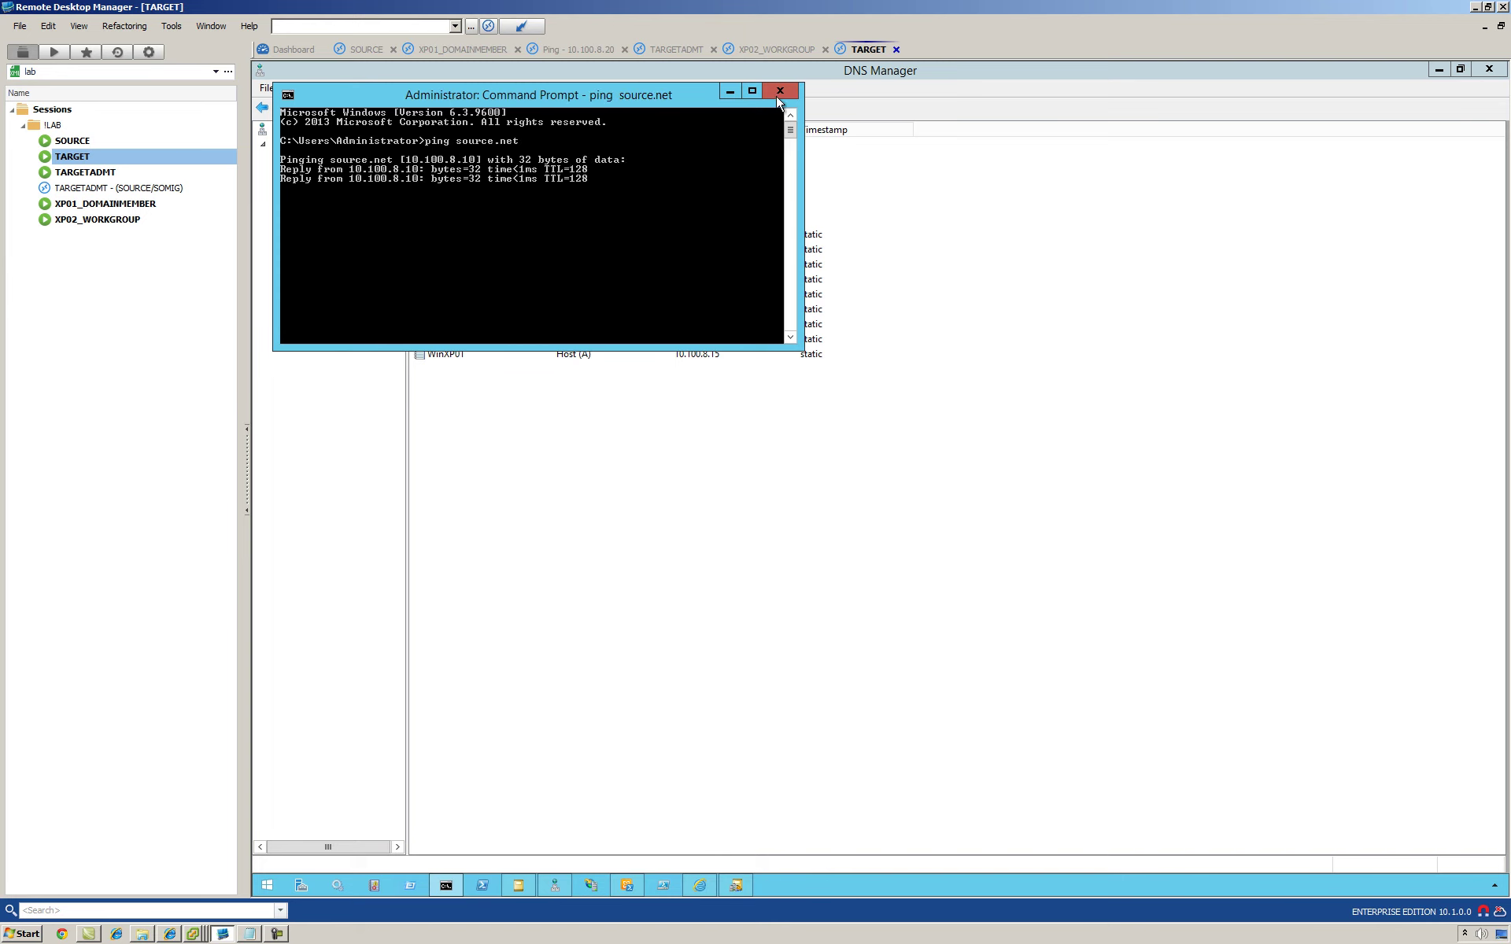
click(779, 91)
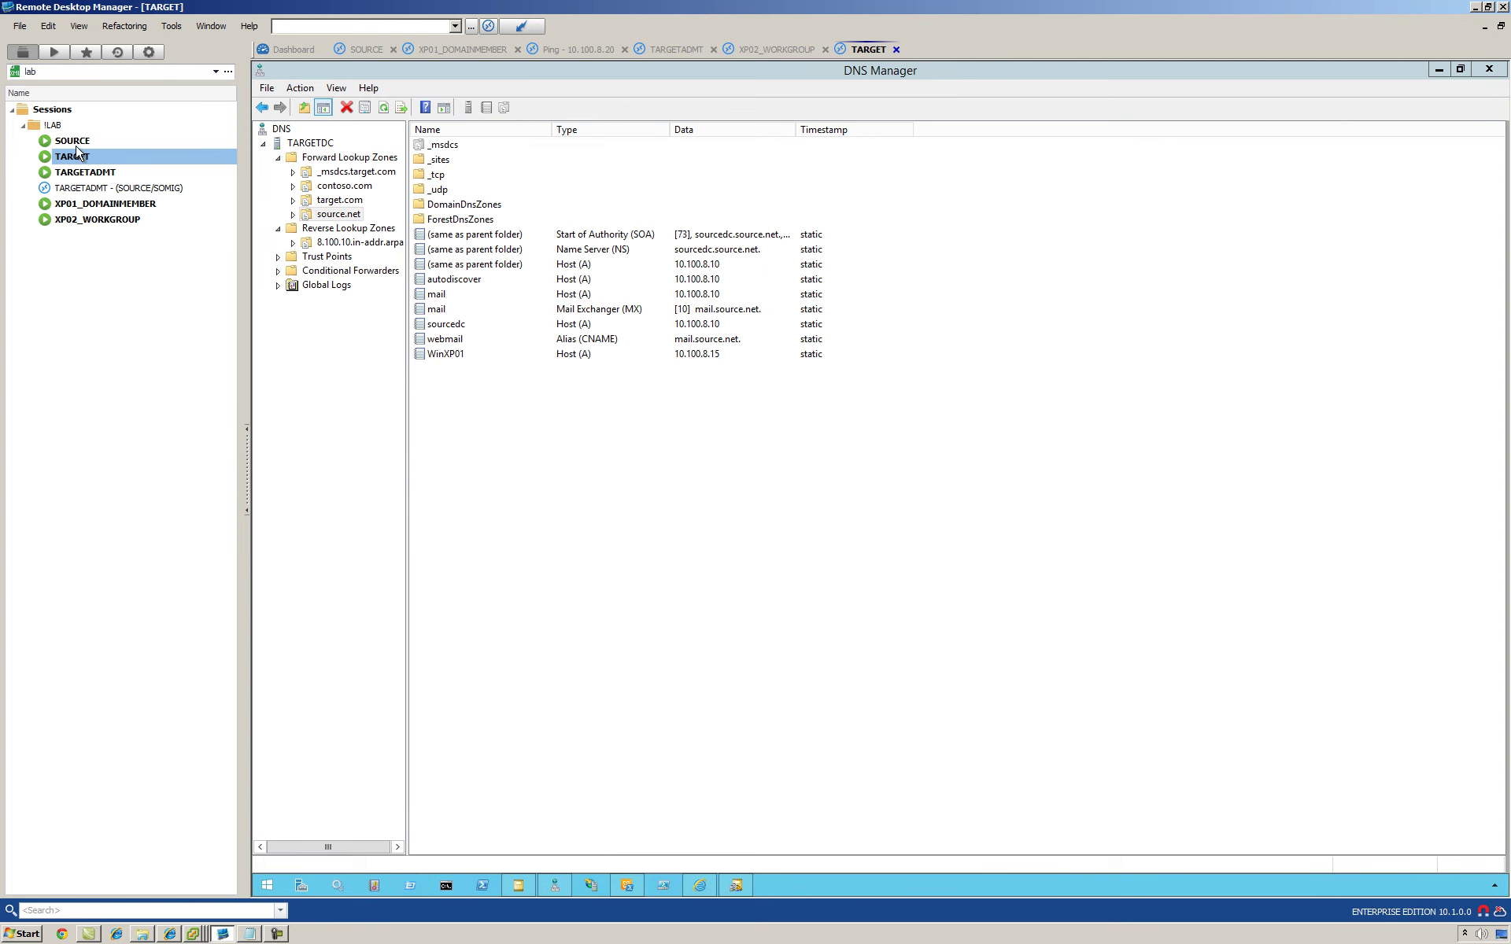
click(72, 141)
click(984, 887)
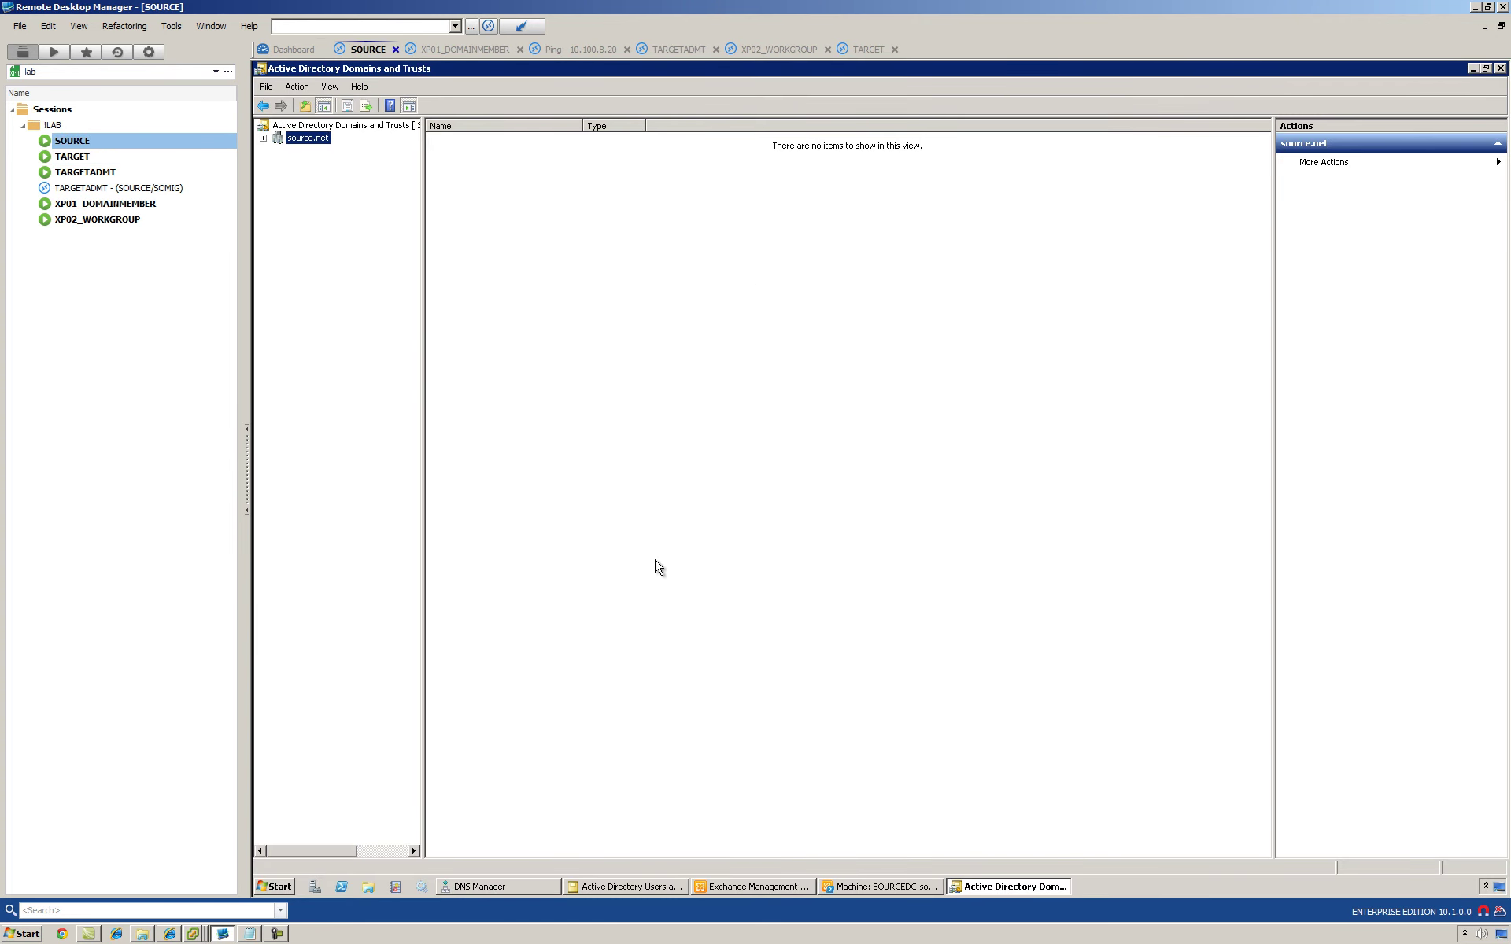
Step: Start a new trust from source.net's domain properties with target.com as the partner
right_click(310, 139)
click(339, 226)
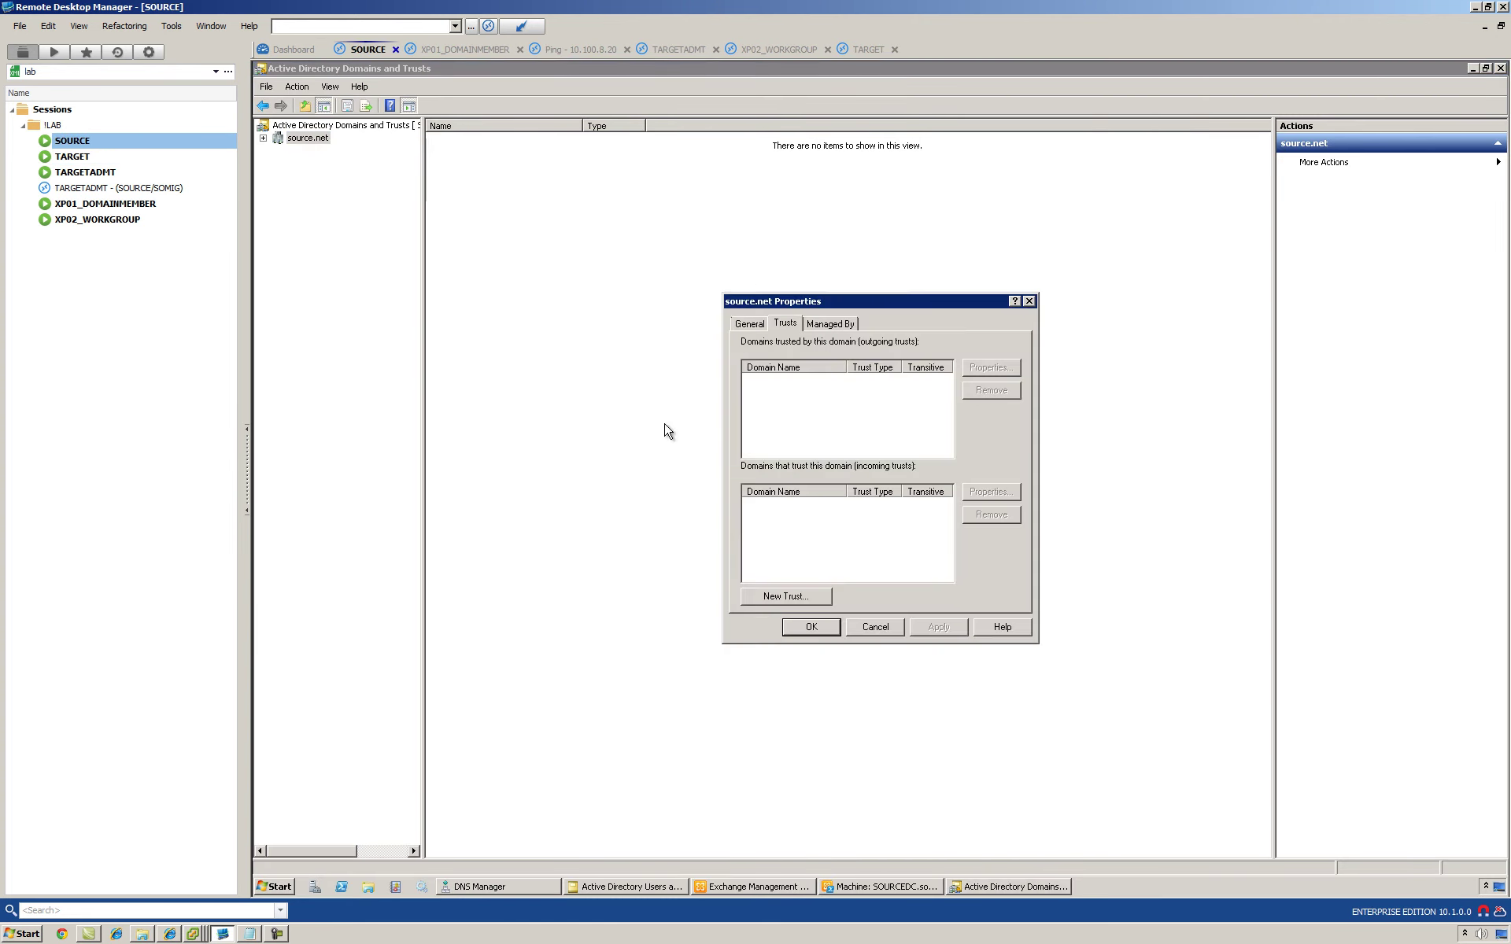
click(800, 593)
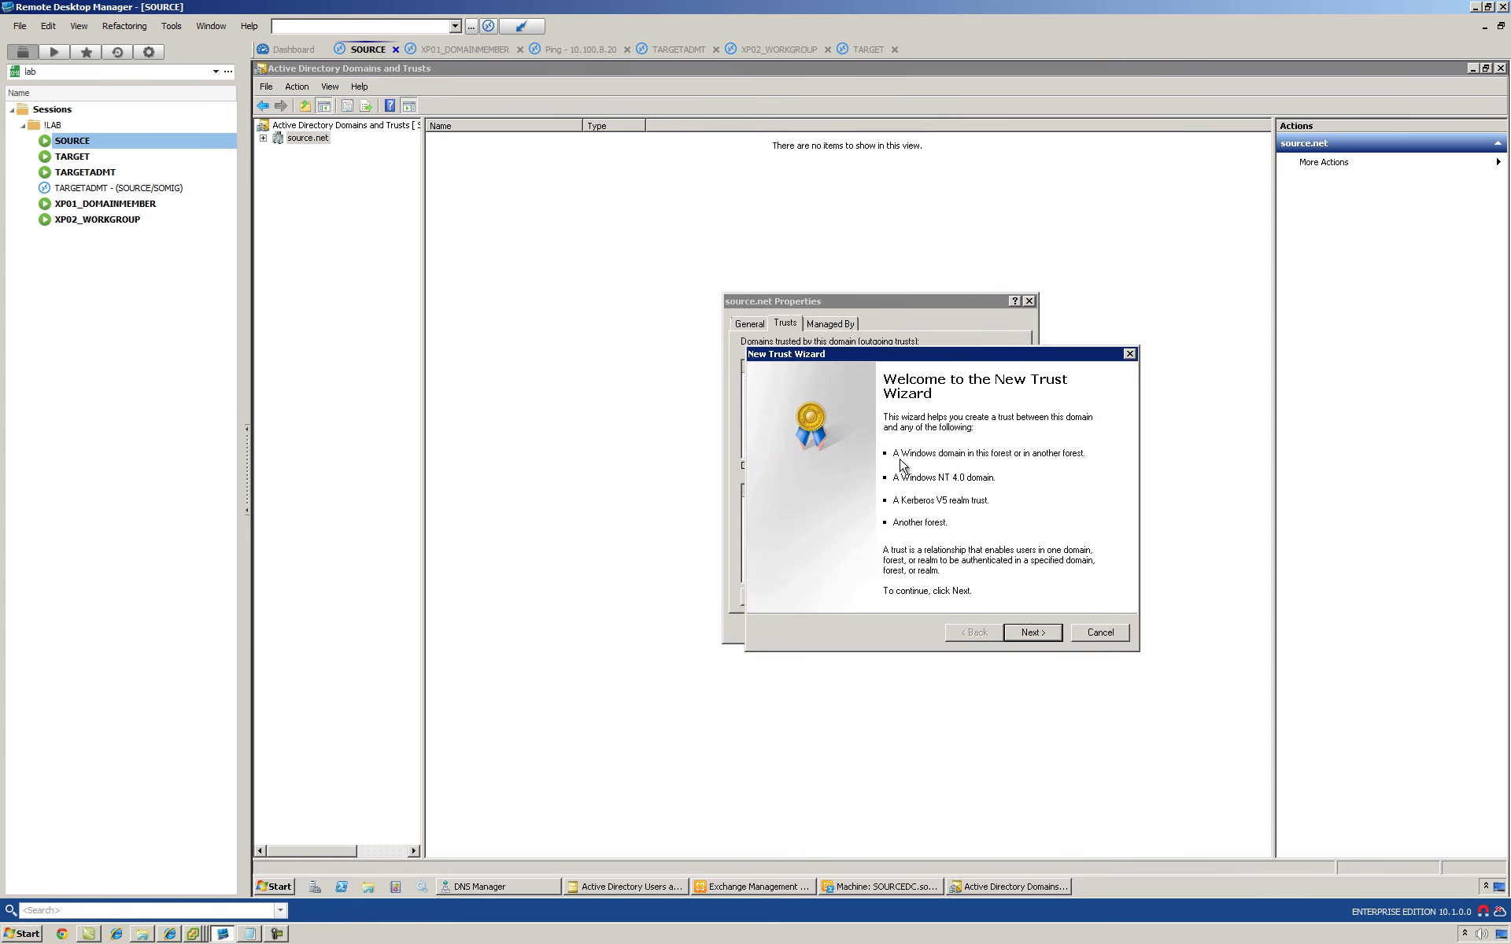
click(1026, 633)
text(target.com)
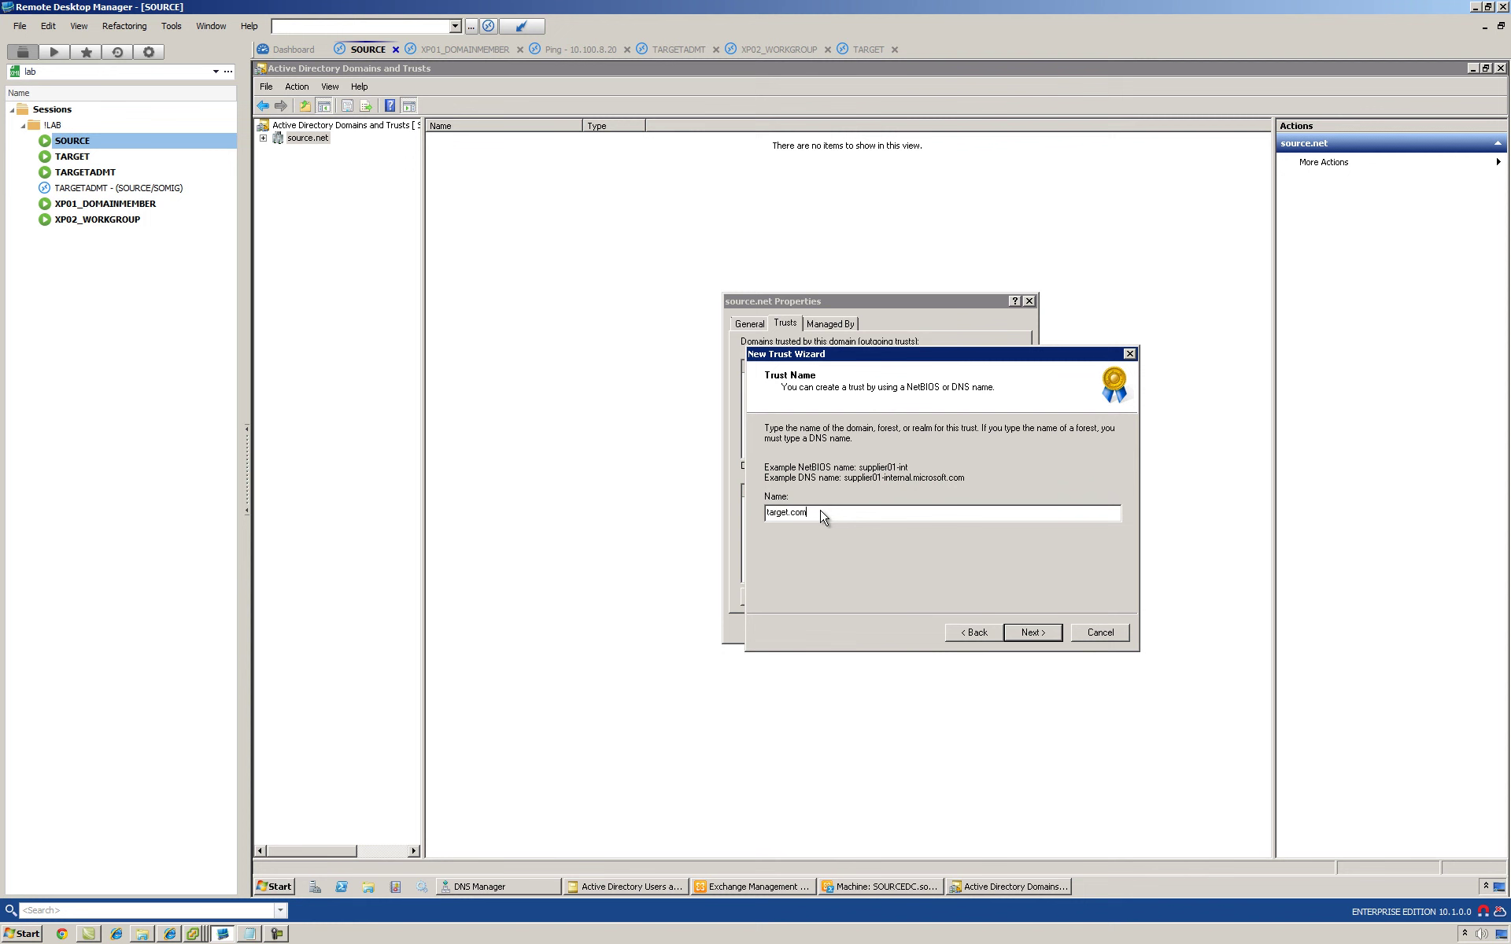
key(Return)
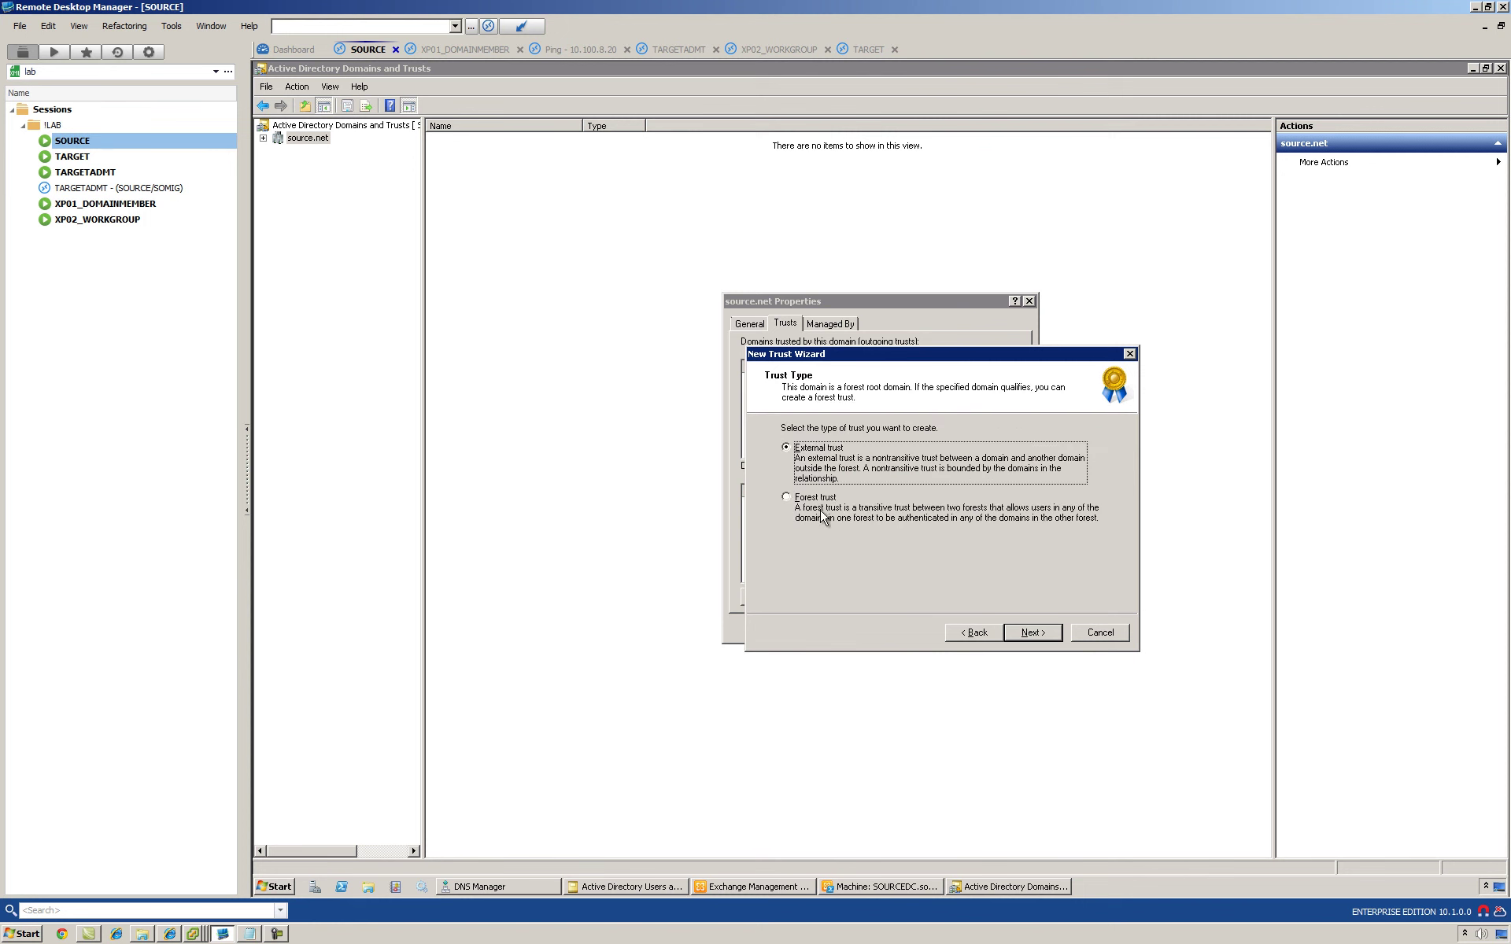
Step: Make it a two-way forest trust on both domains using target.com administrator credentials
click(803, 503)
click(1037, 637)
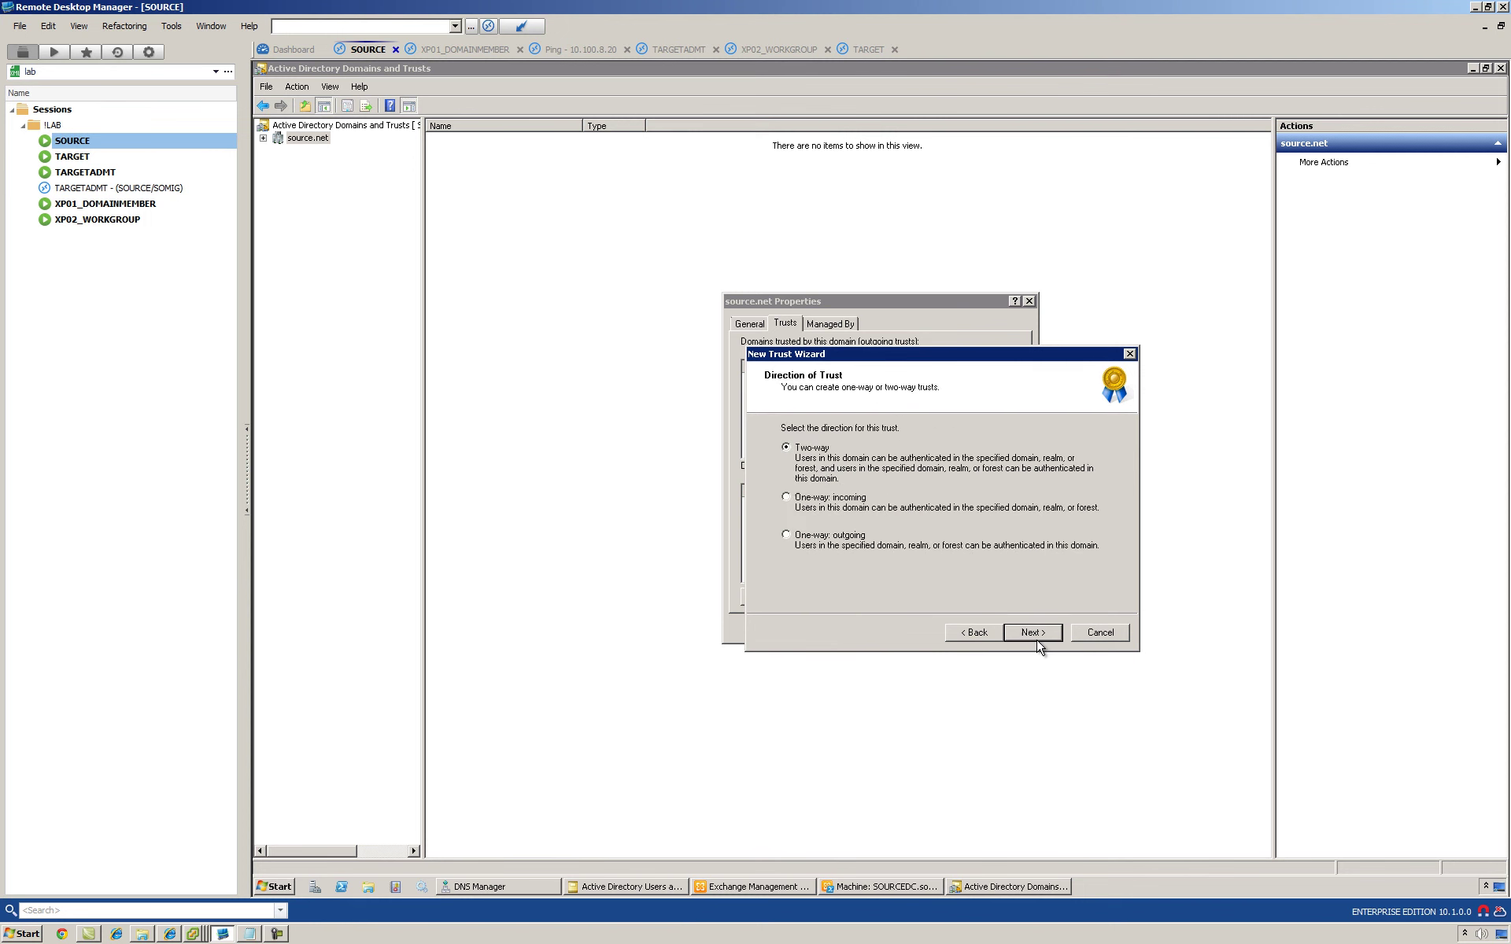
click(1037, 640)
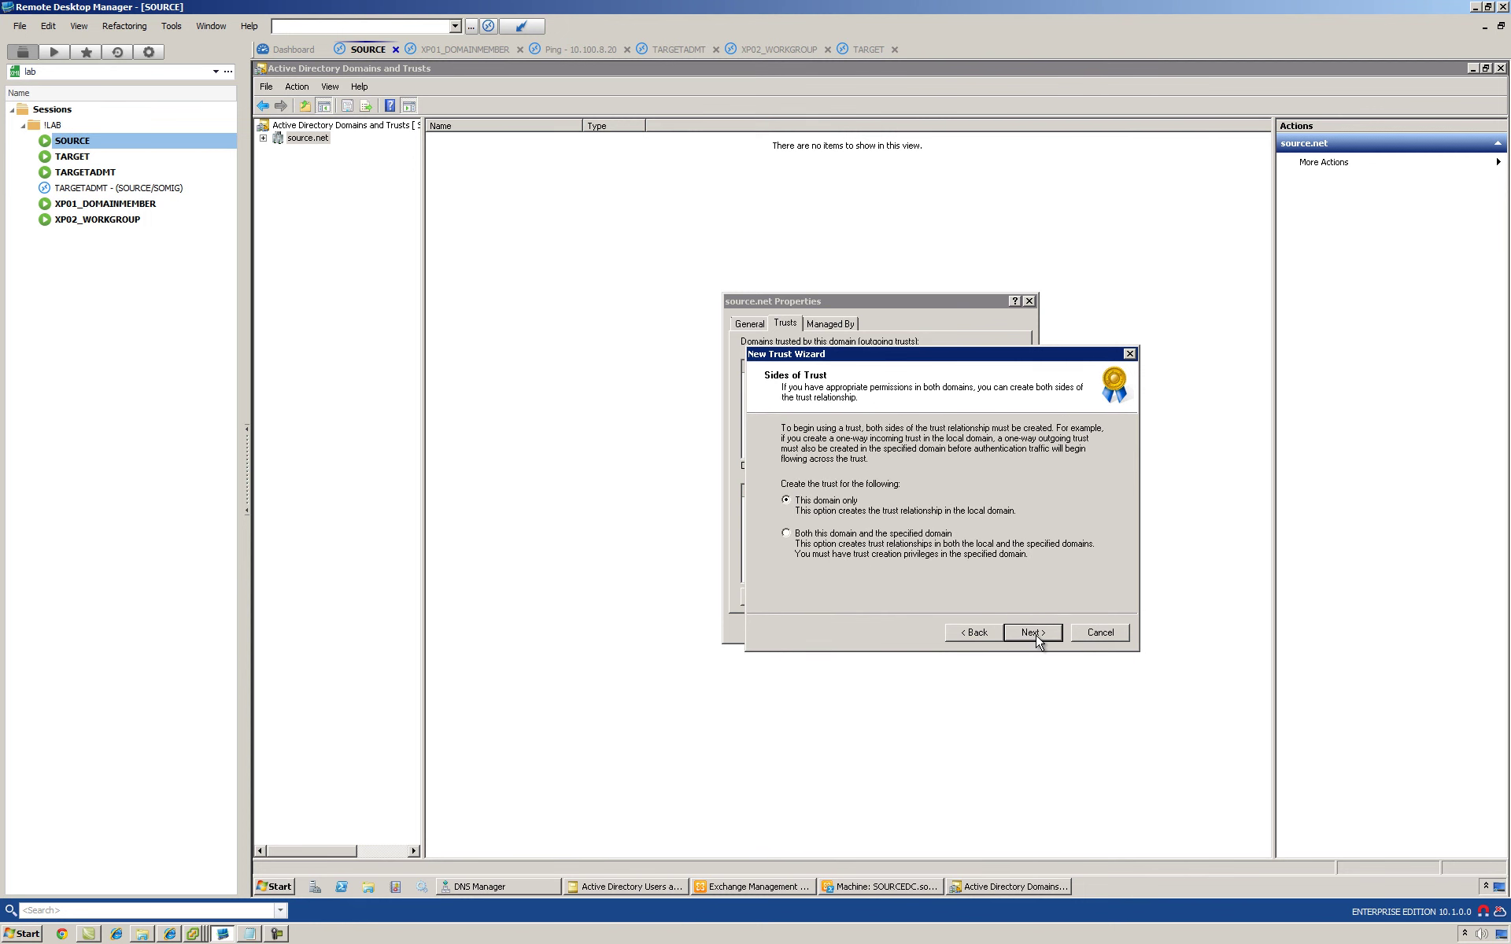
click(812, 534)
click(1037, 634)
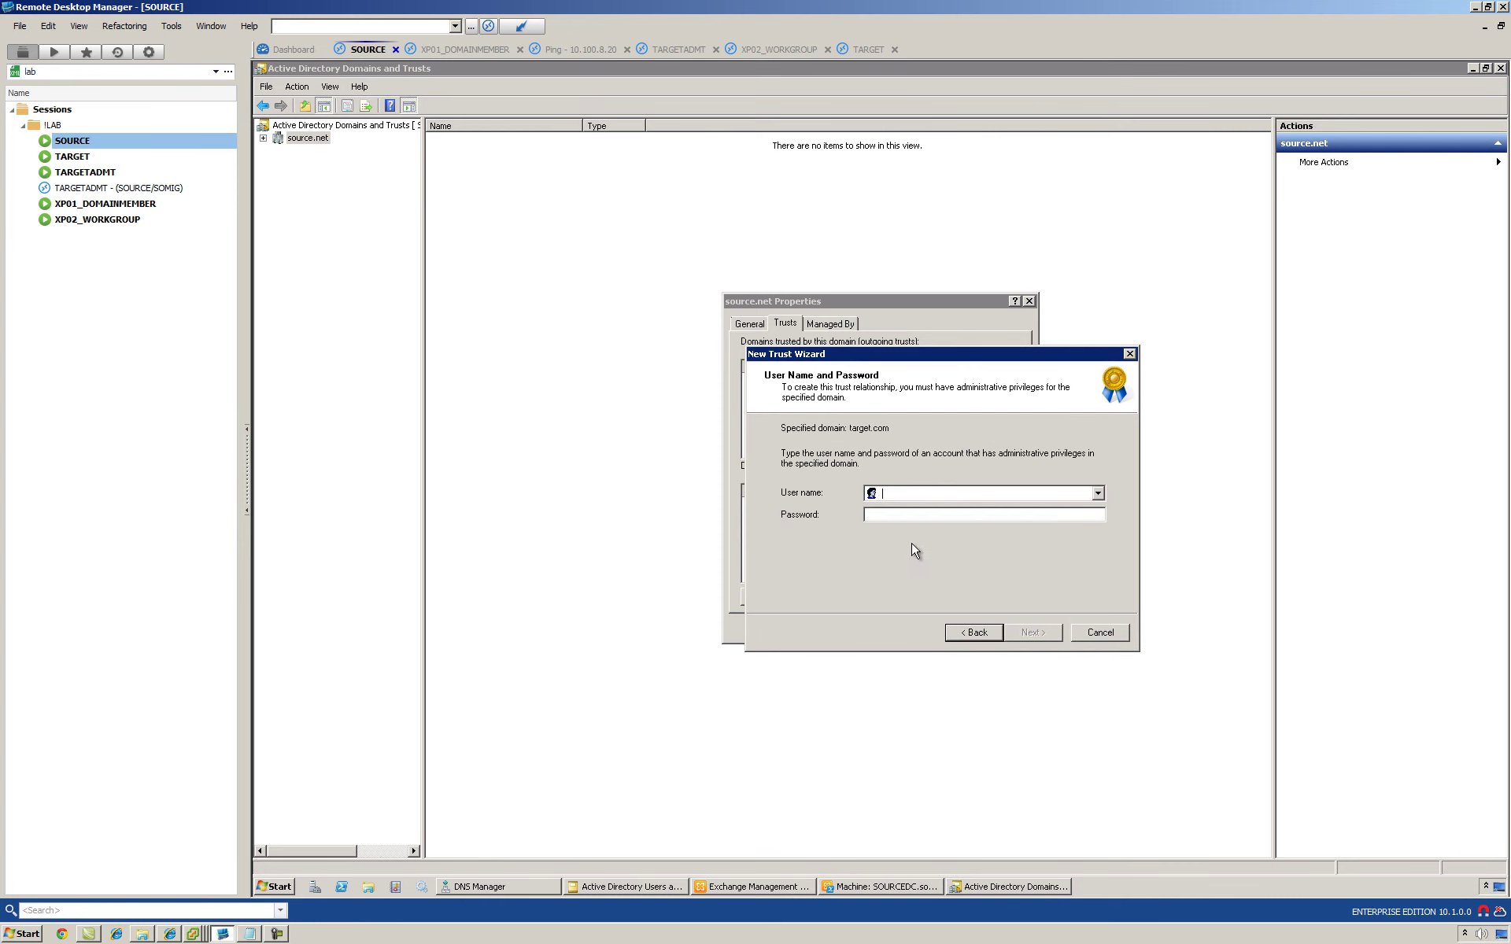
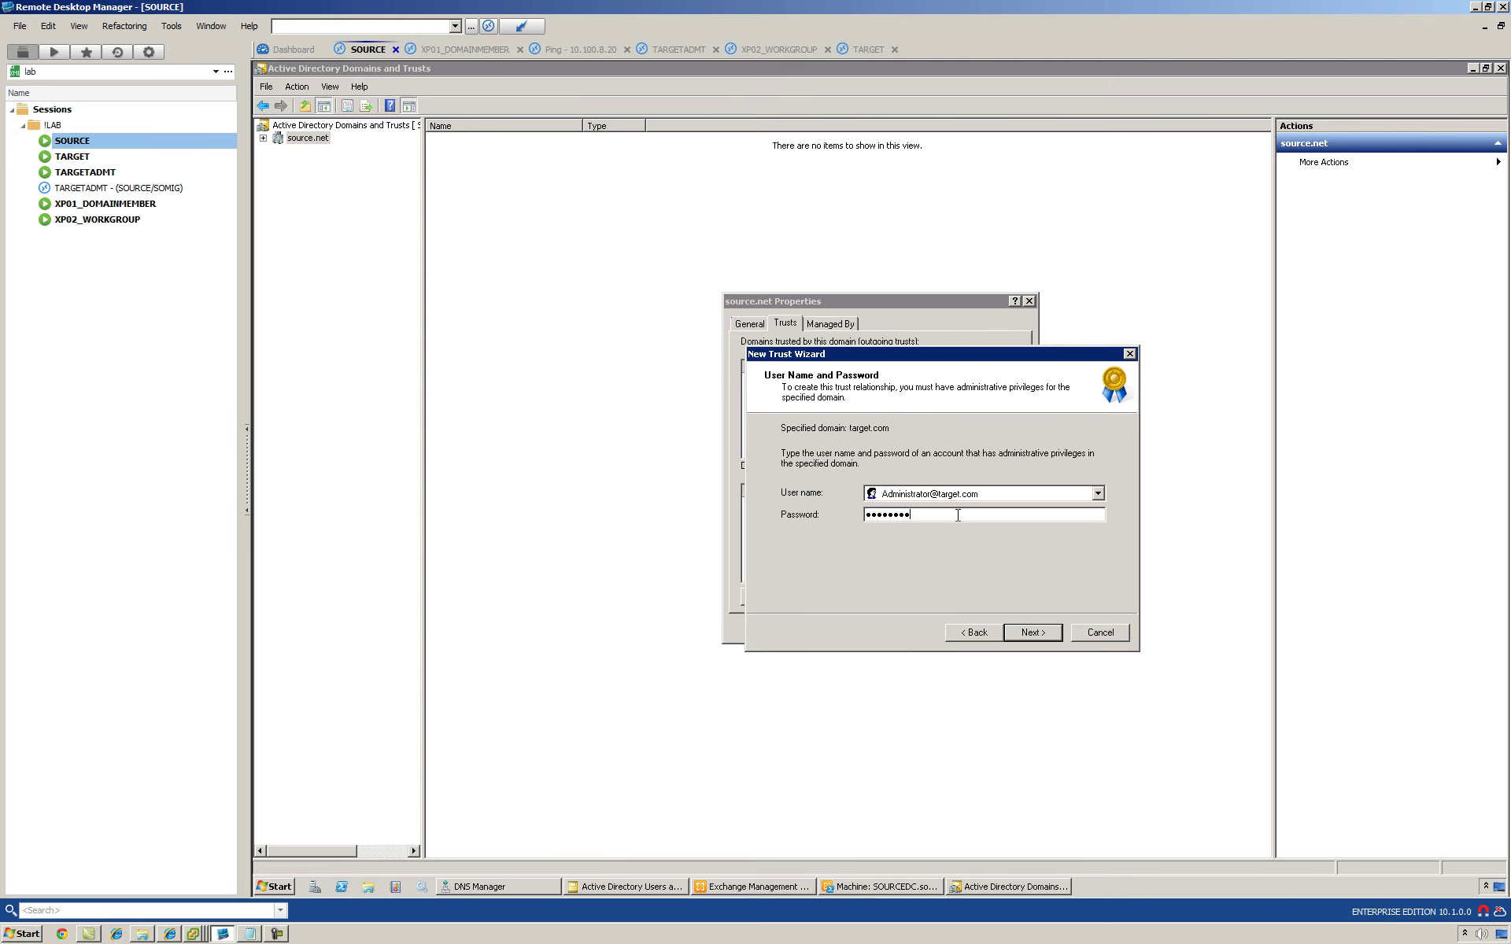
click(1033, 634)
Step: Keep forest-wide authentication, create the trust, and confirm both outgoing and incoming directions
click(1021, 640)
click(1023, 642)
click(1023, 642)
click(1023, 642)
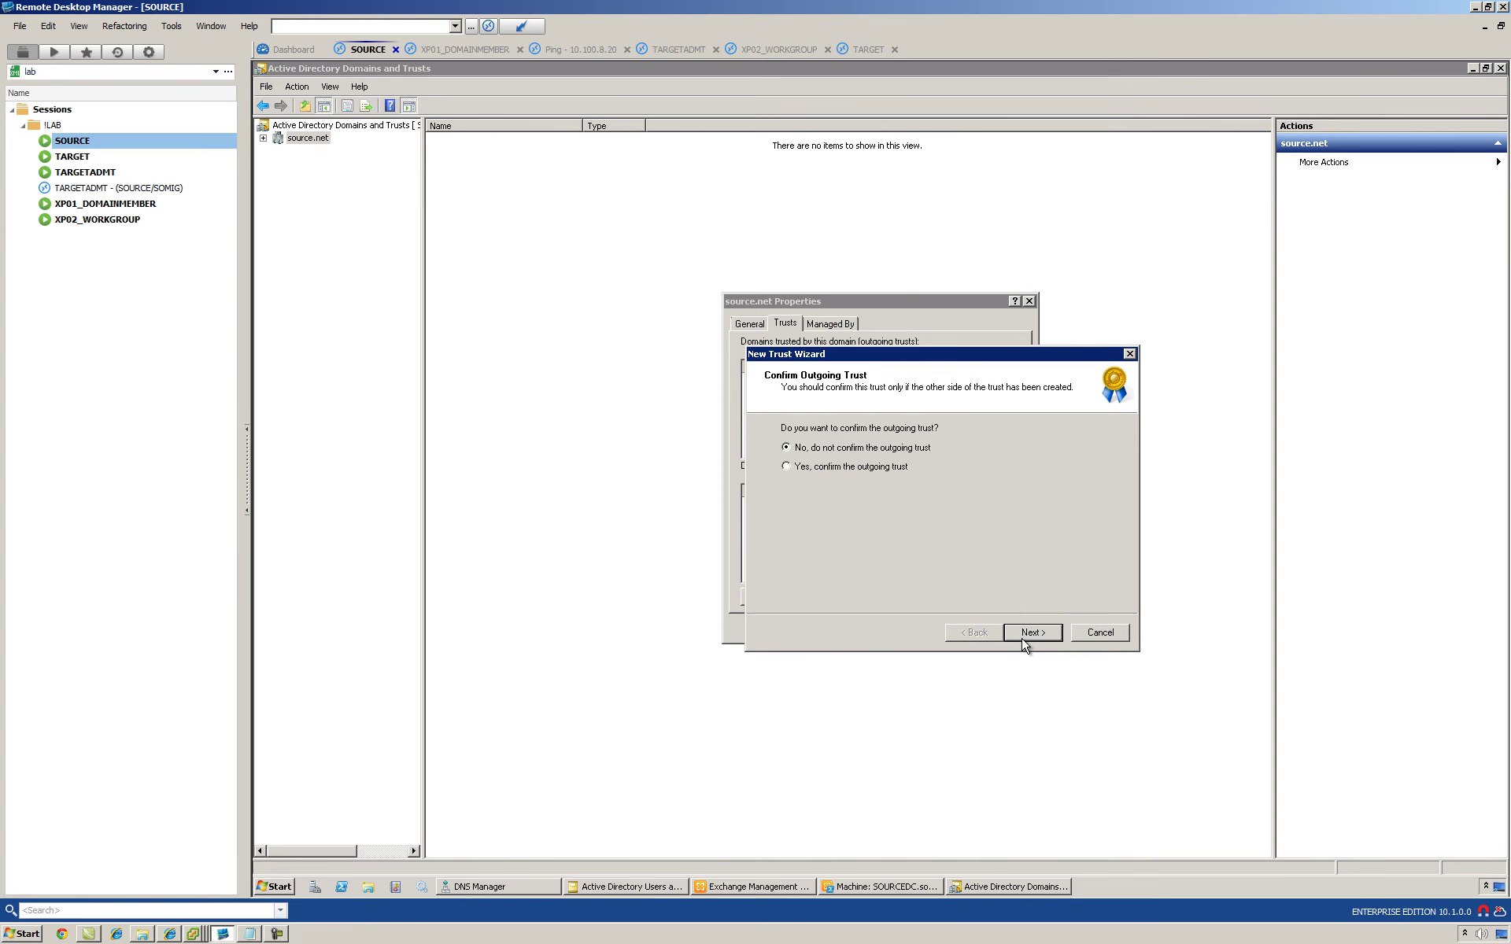
click(872, 466)
click(1051, 634)
click(851, 468)
click(1022, 635)
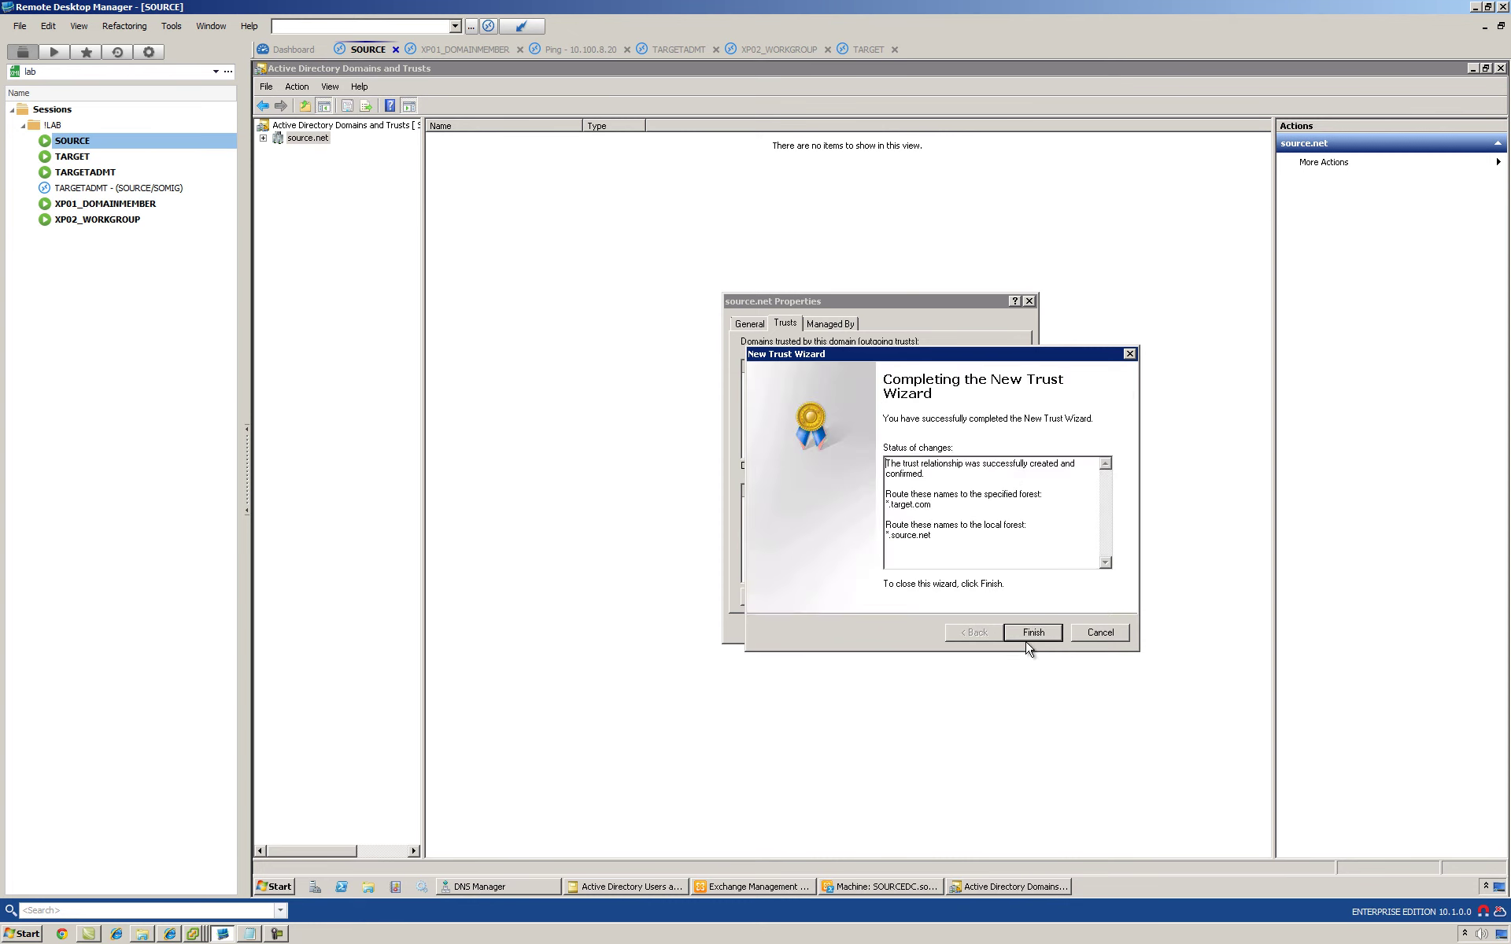
Step: Open target.com's domain properties on TARGET, then finish the wizard and close source.net properties
click(73, 156)
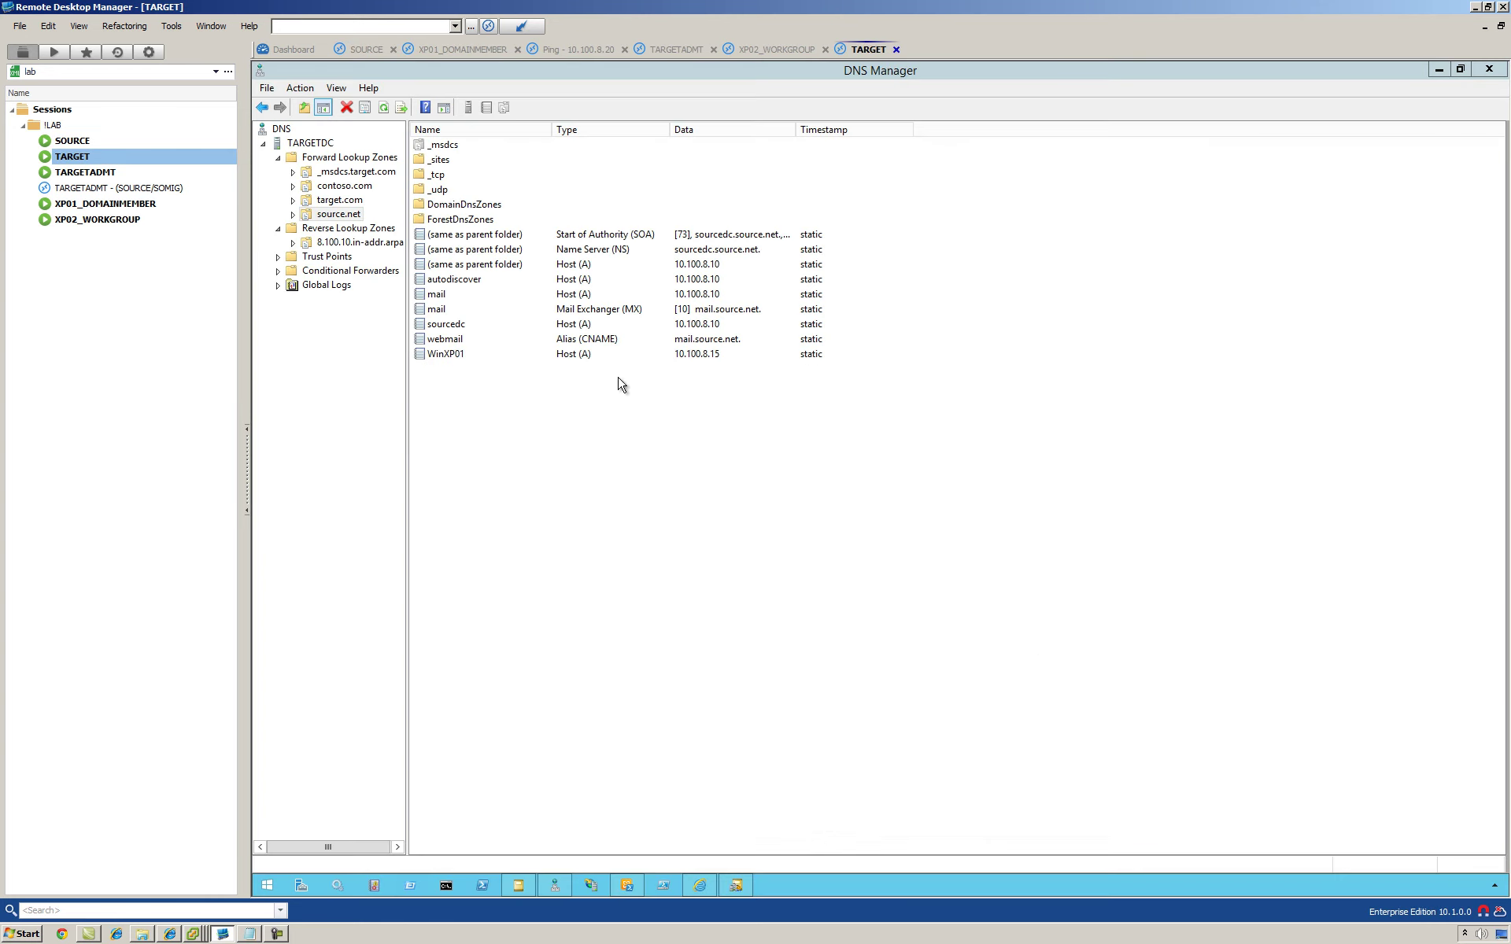
click(736, 885)
right_click(344, 168)
click(366, 258)
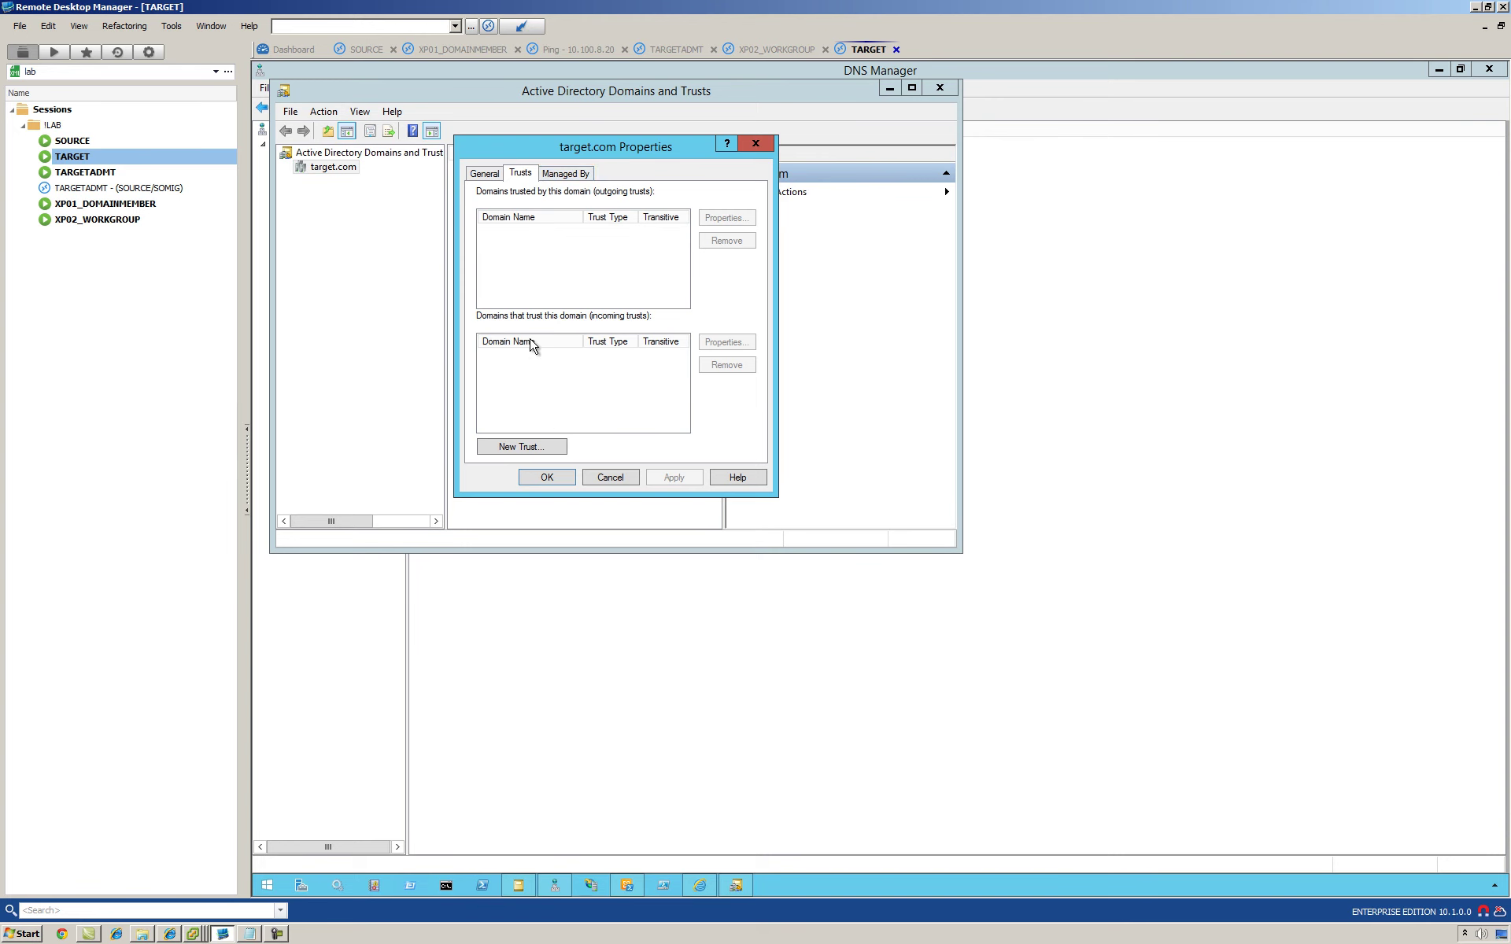
click(103, 143)
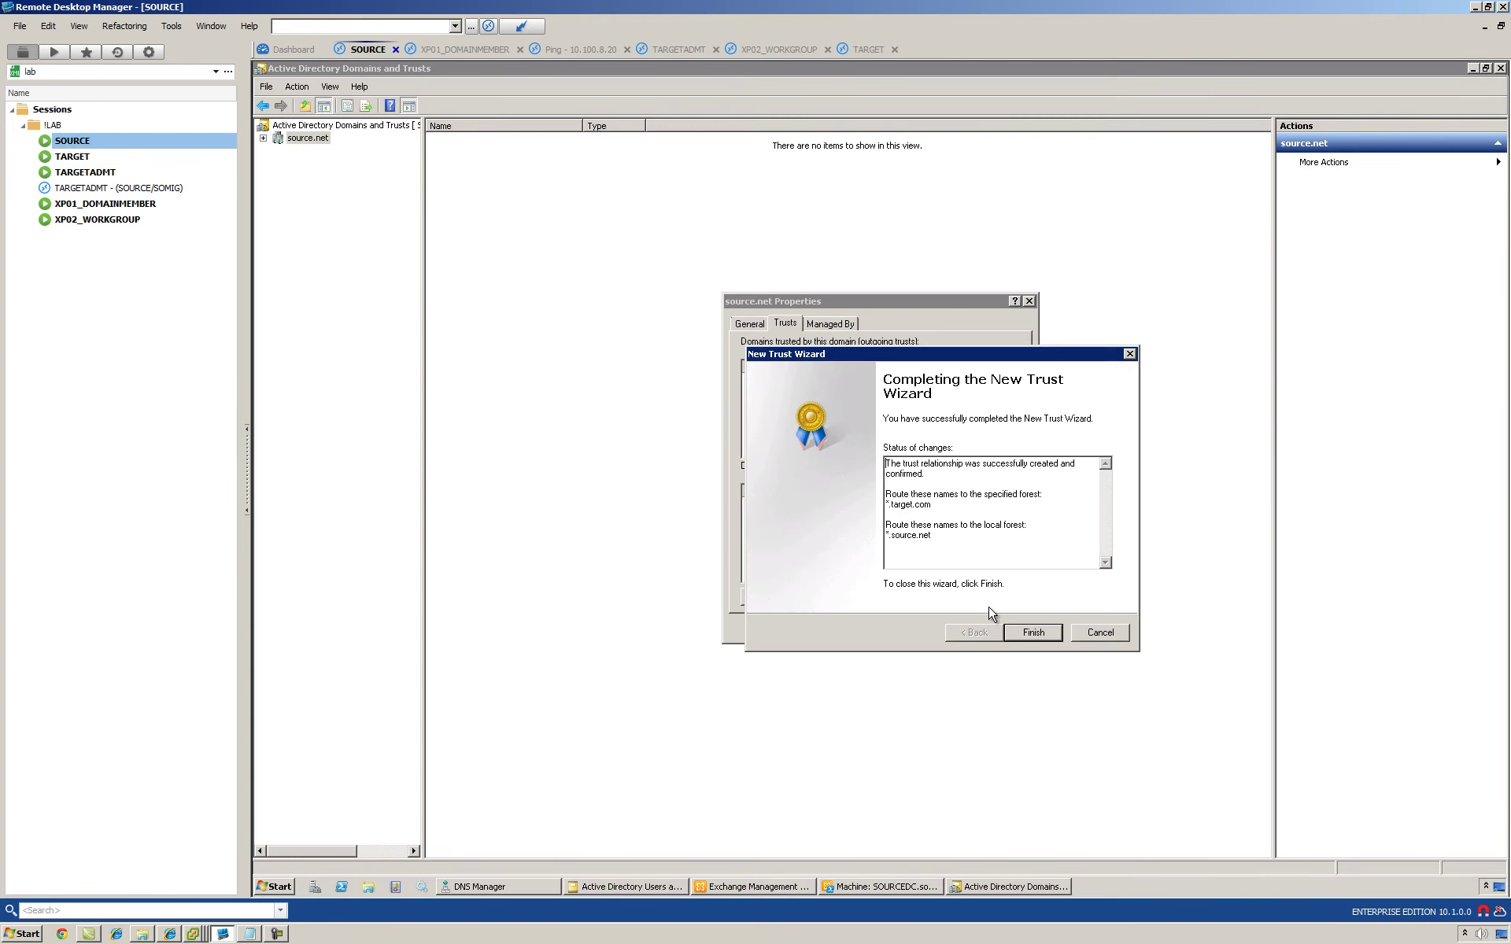
click(1032, 634)
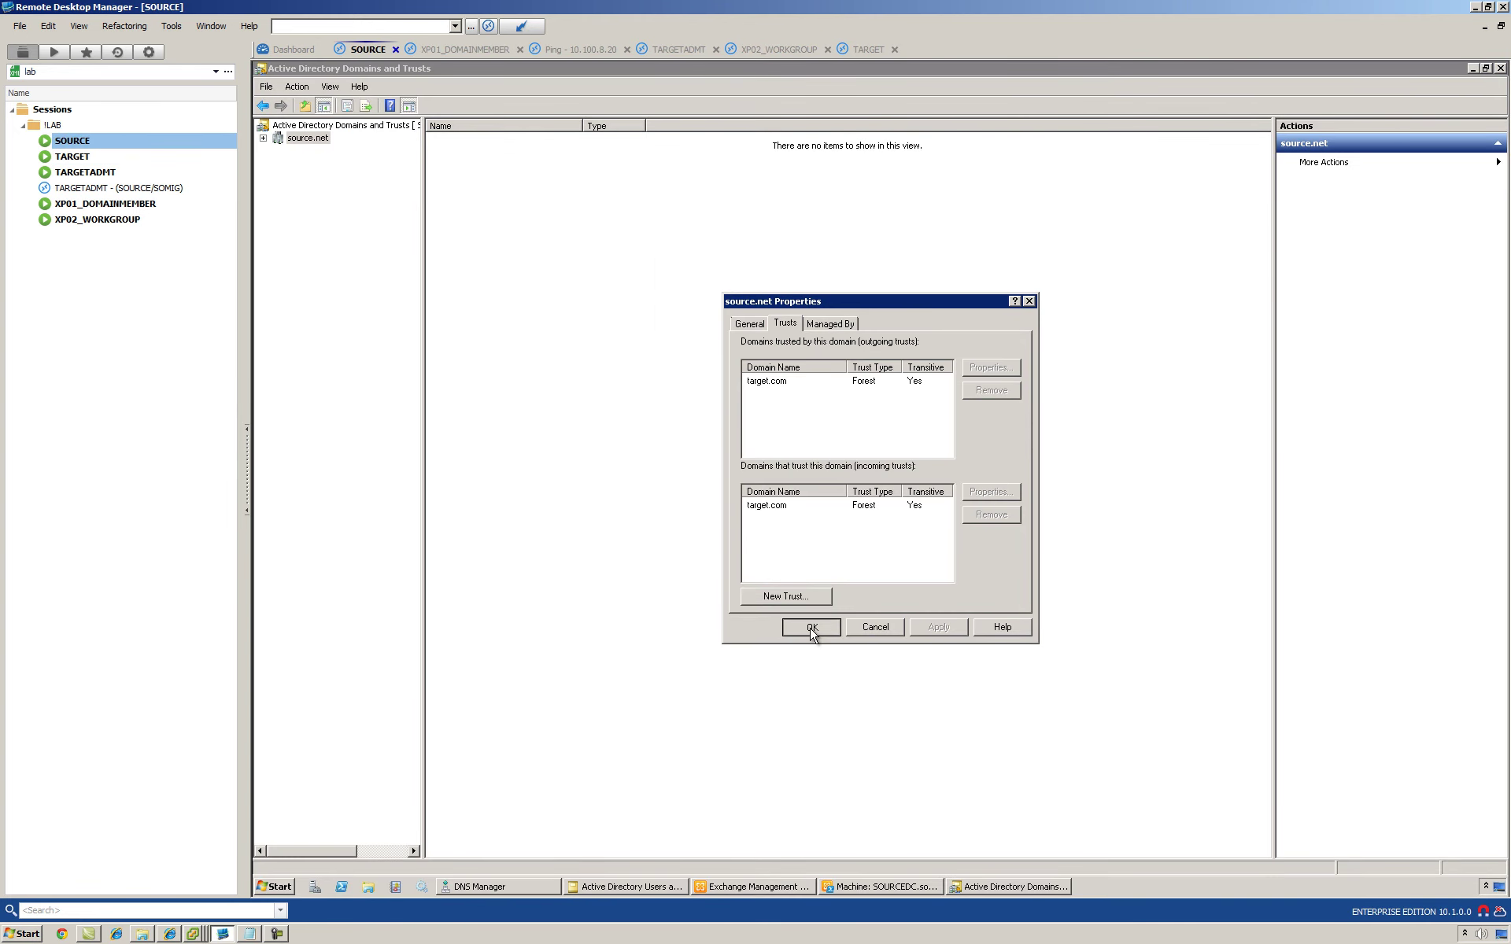
click(802, 380)
click(768, 510)
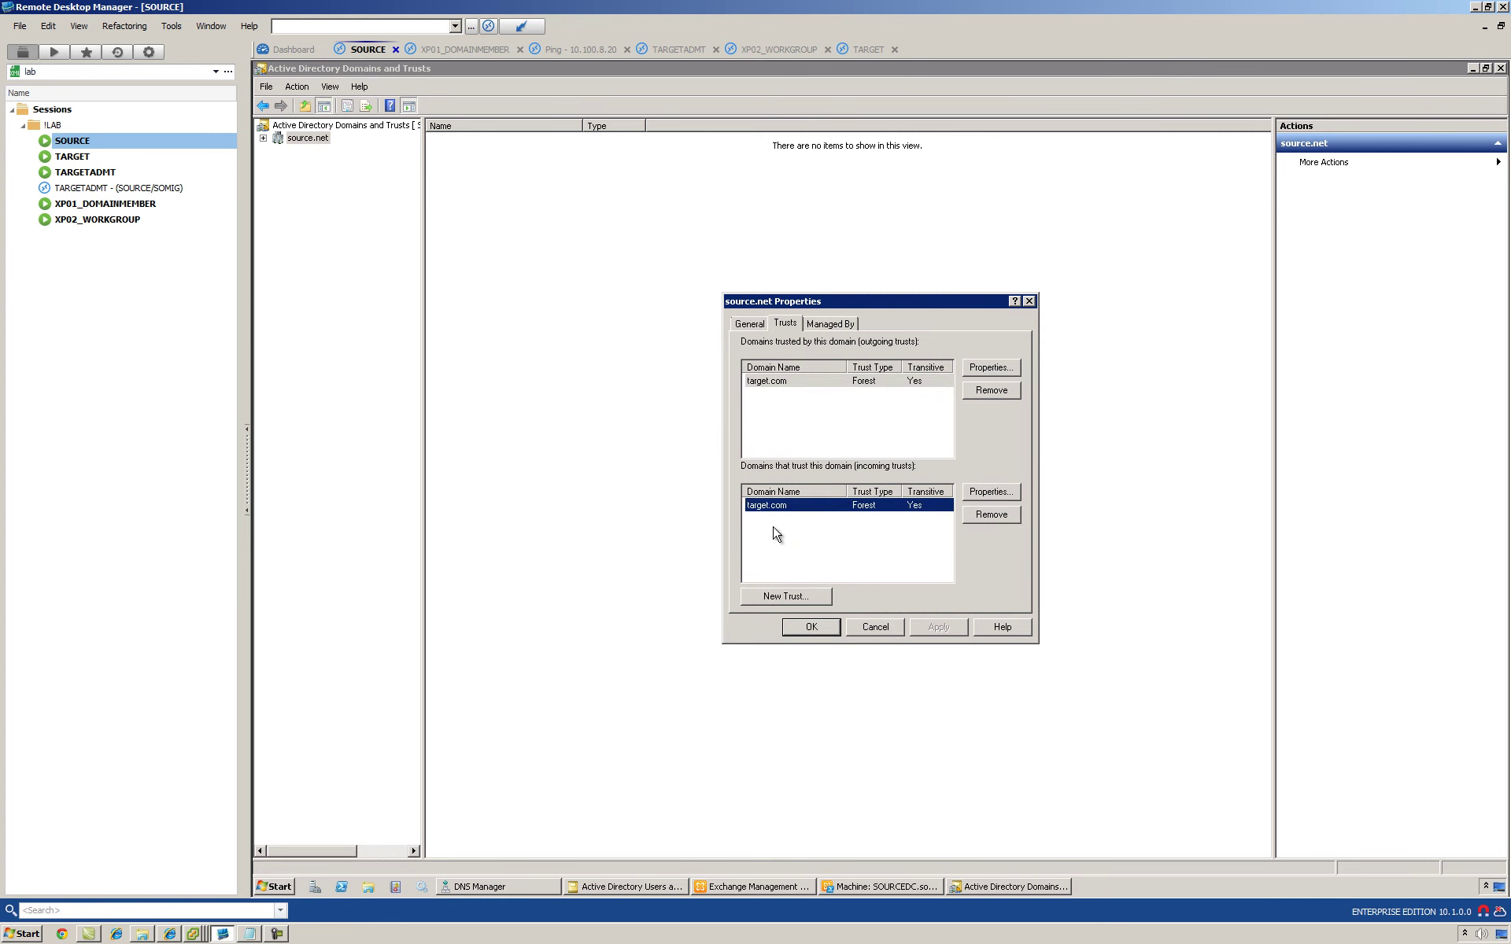
click(830, 629)
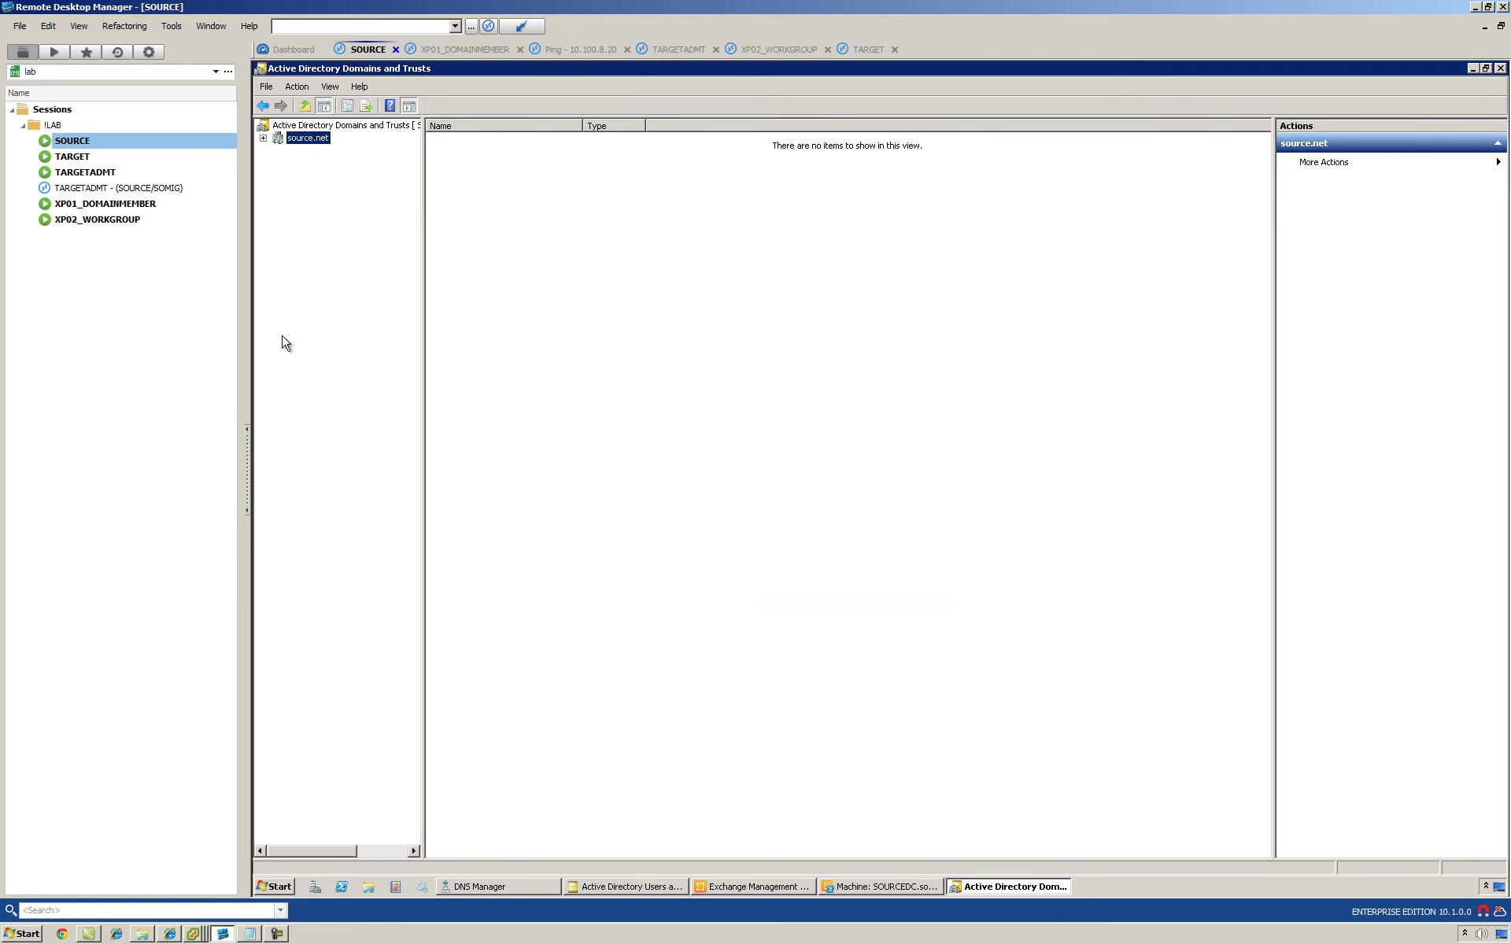
Step: Reopen target.com's properties on TARGET and select the incoming source.net trust
click(53, 160)
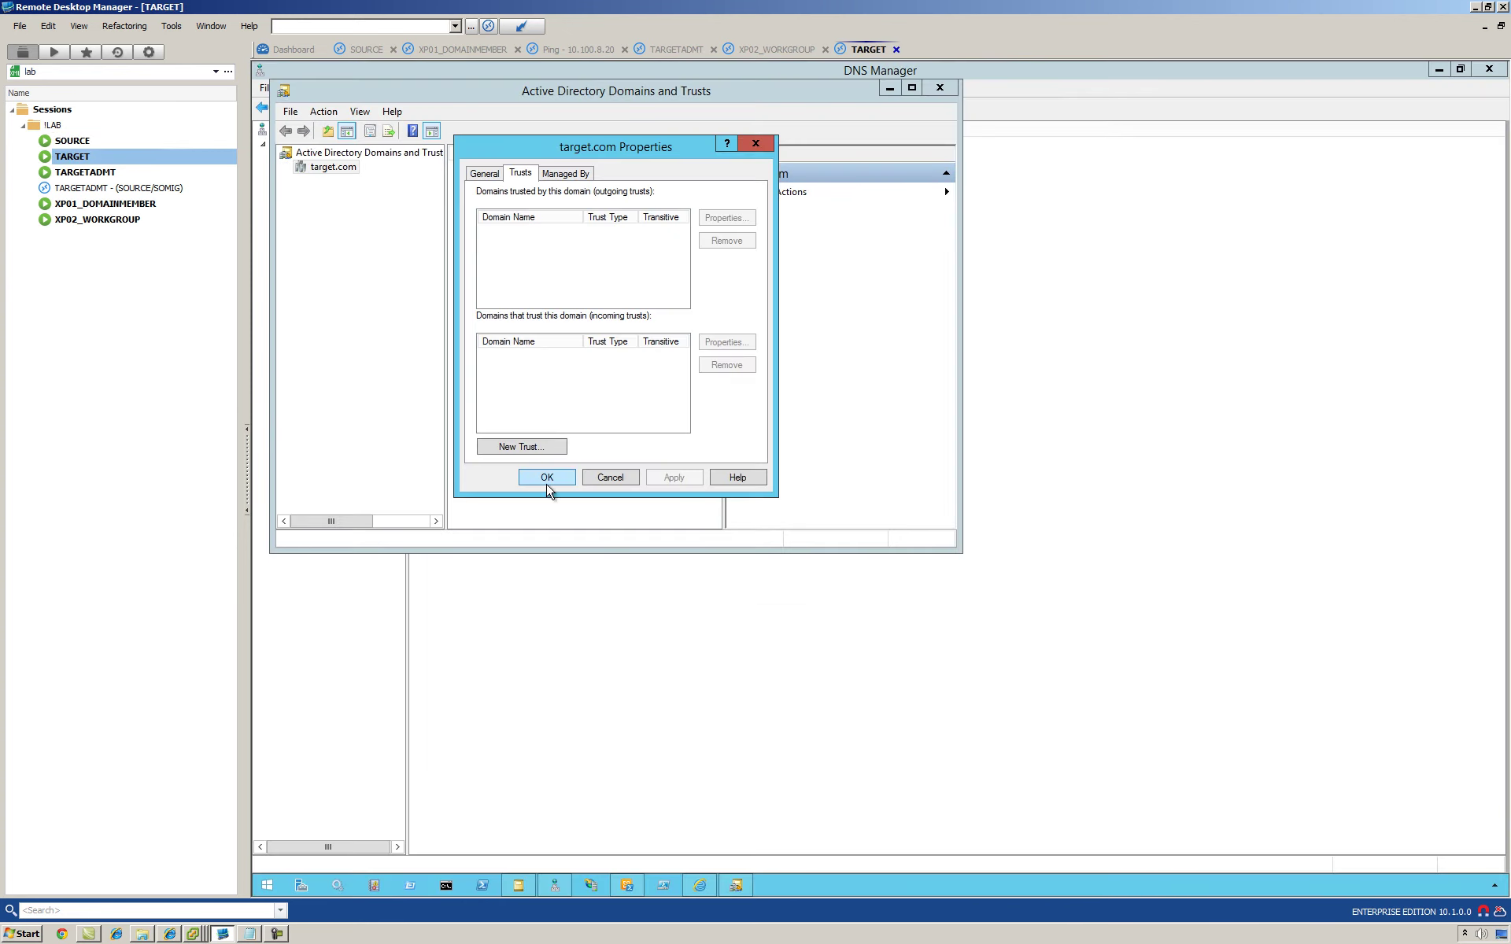
click(546, 478)
right_click(335, 168)
click(363, 291)
click(523, 175)
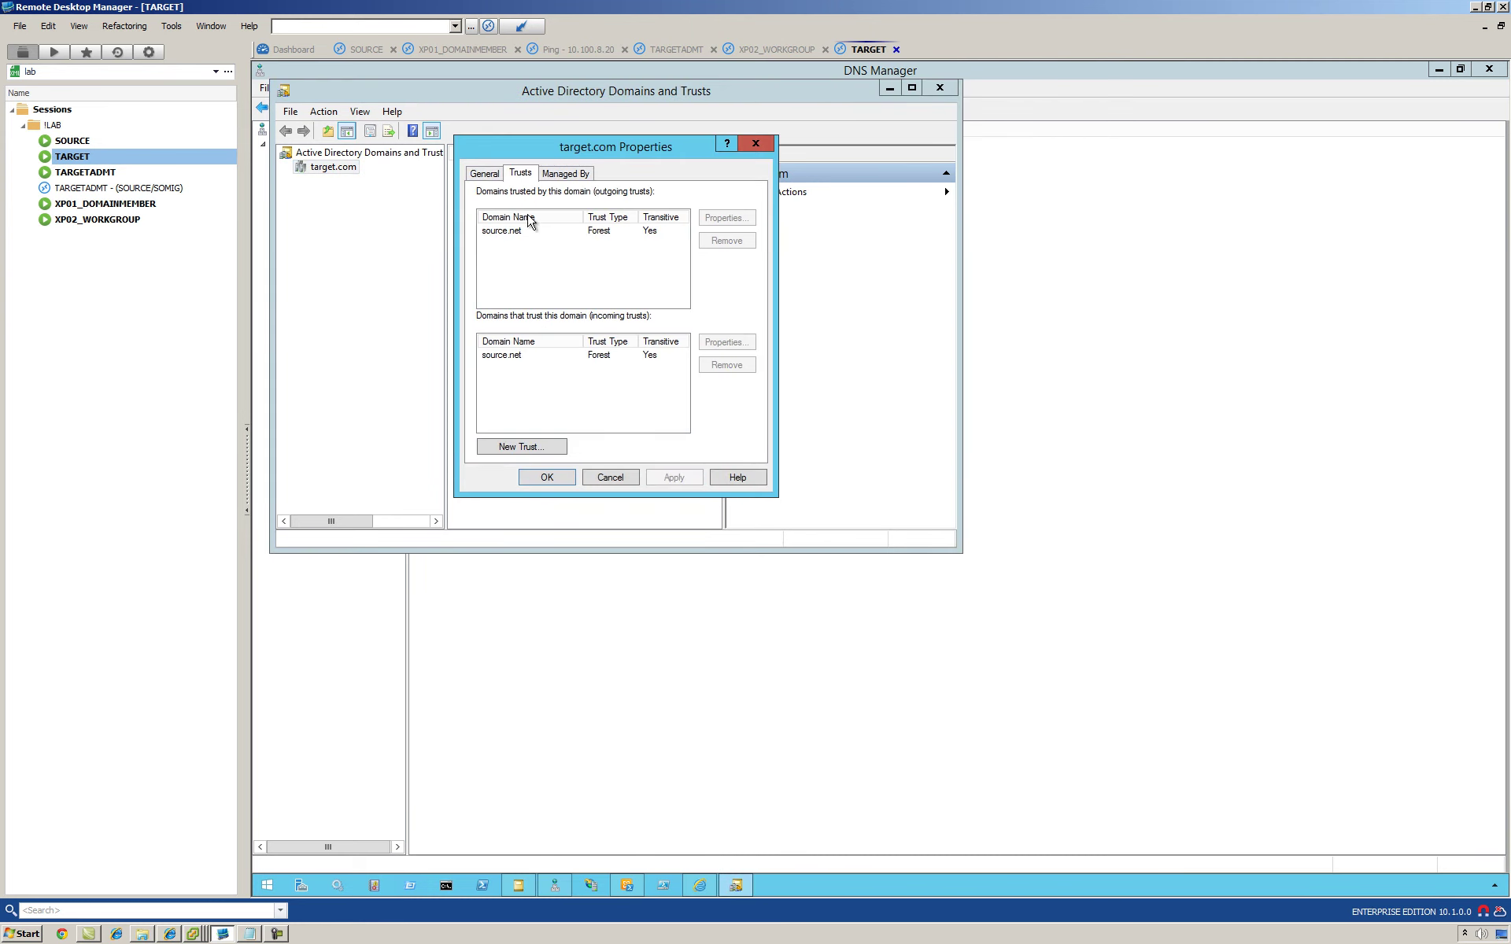
click(520, 232)
click(507, 356)
click(547, 408)
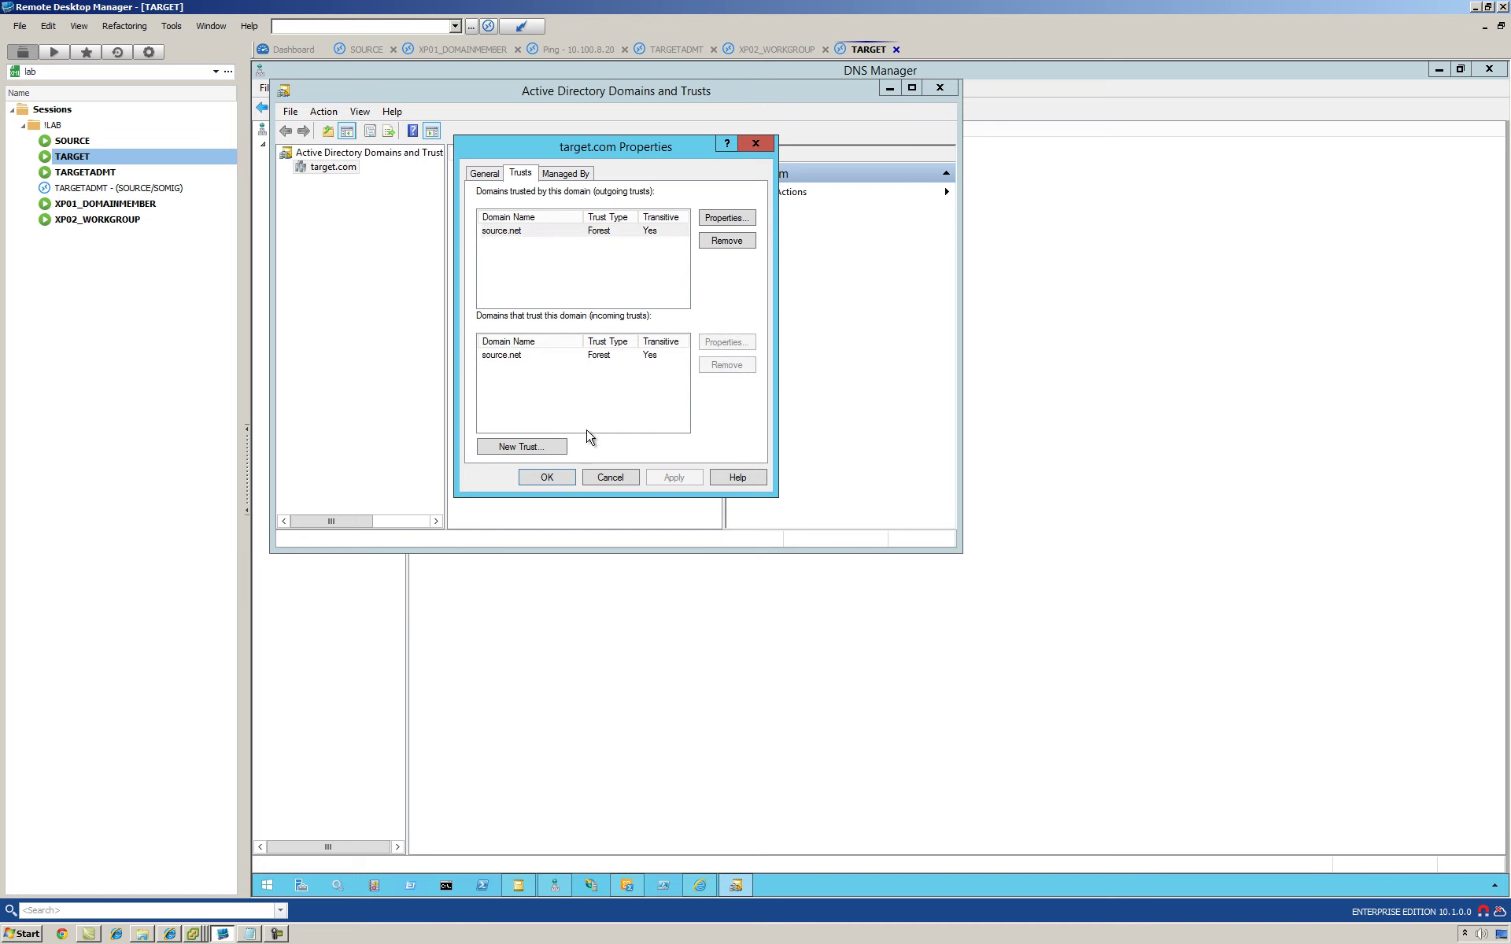
click(535, 355)
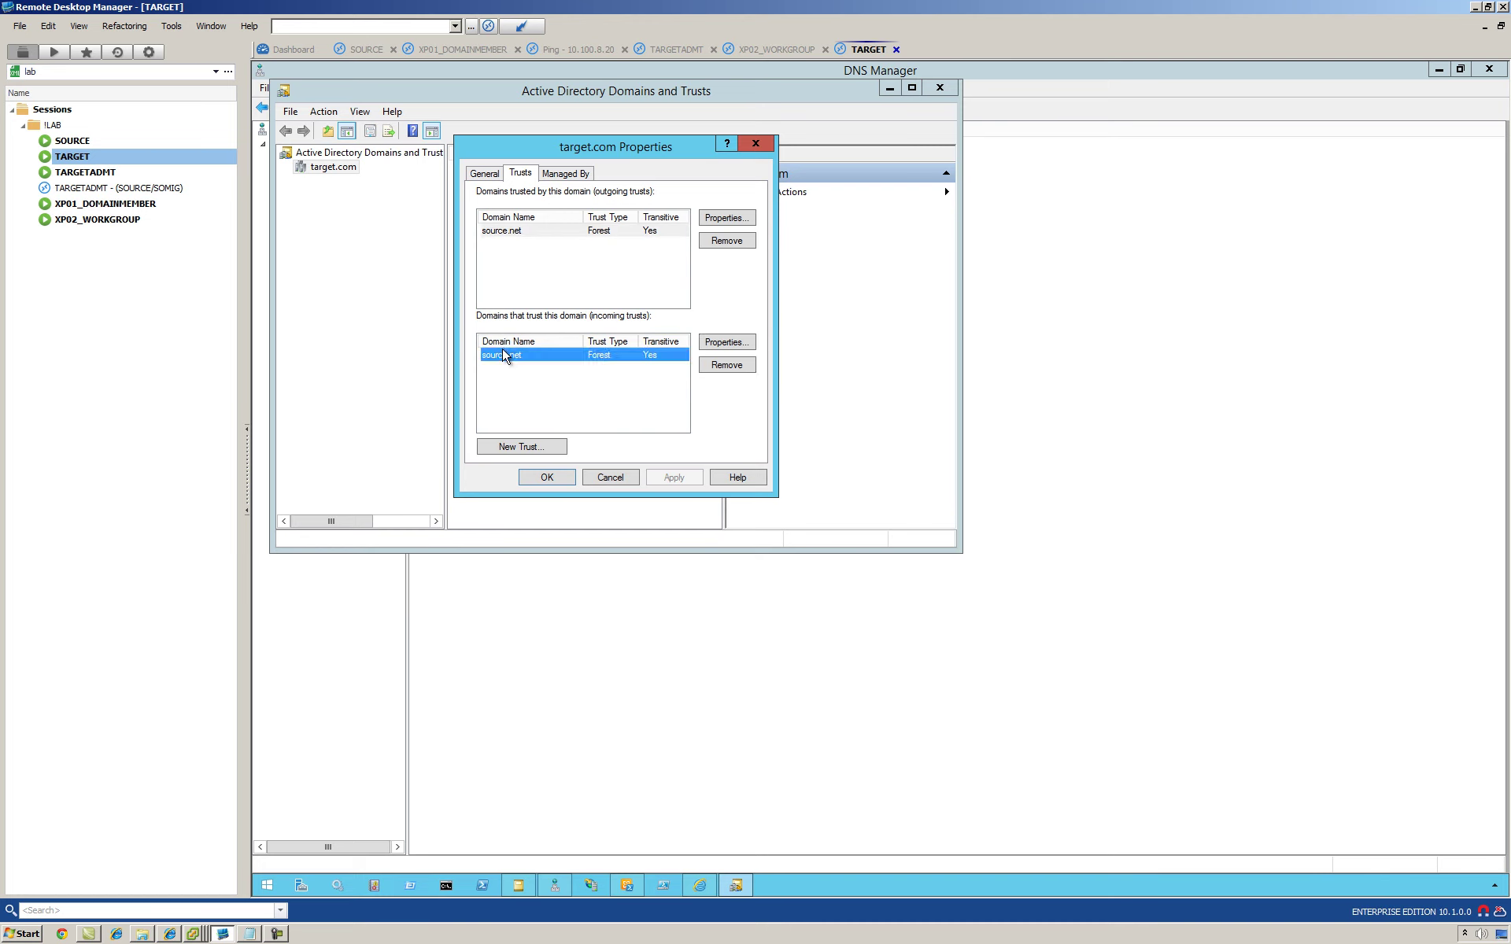
Step: Validate the incoming source.net trust using the source.net administrator account and password
click(719, 343)
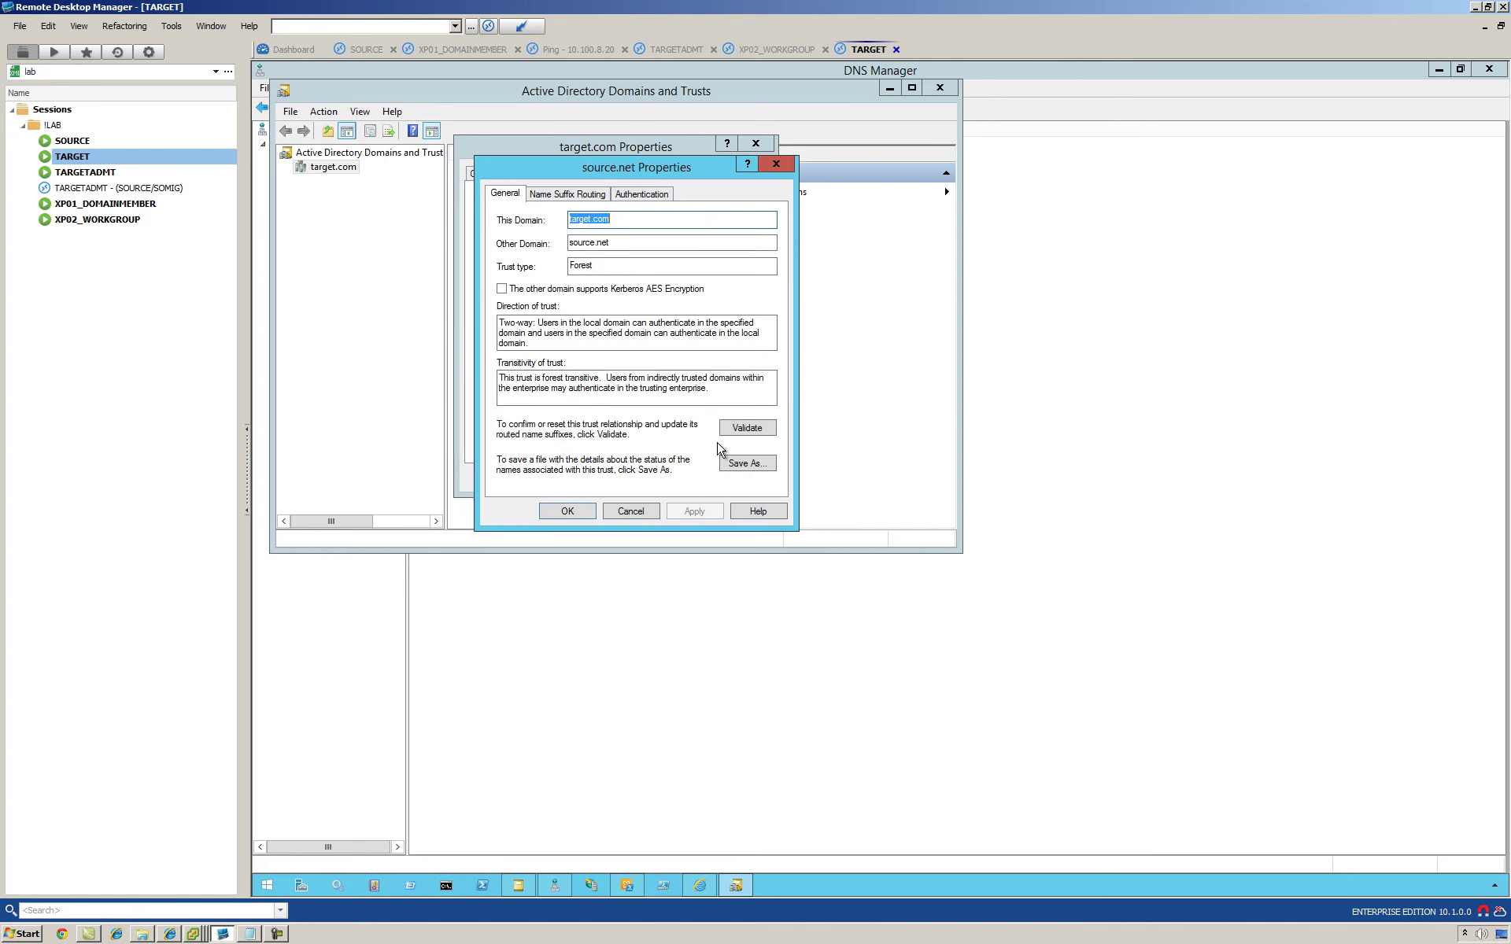
click(734, 429)
click(590, 306)
click(667, 353)
text(source.net)
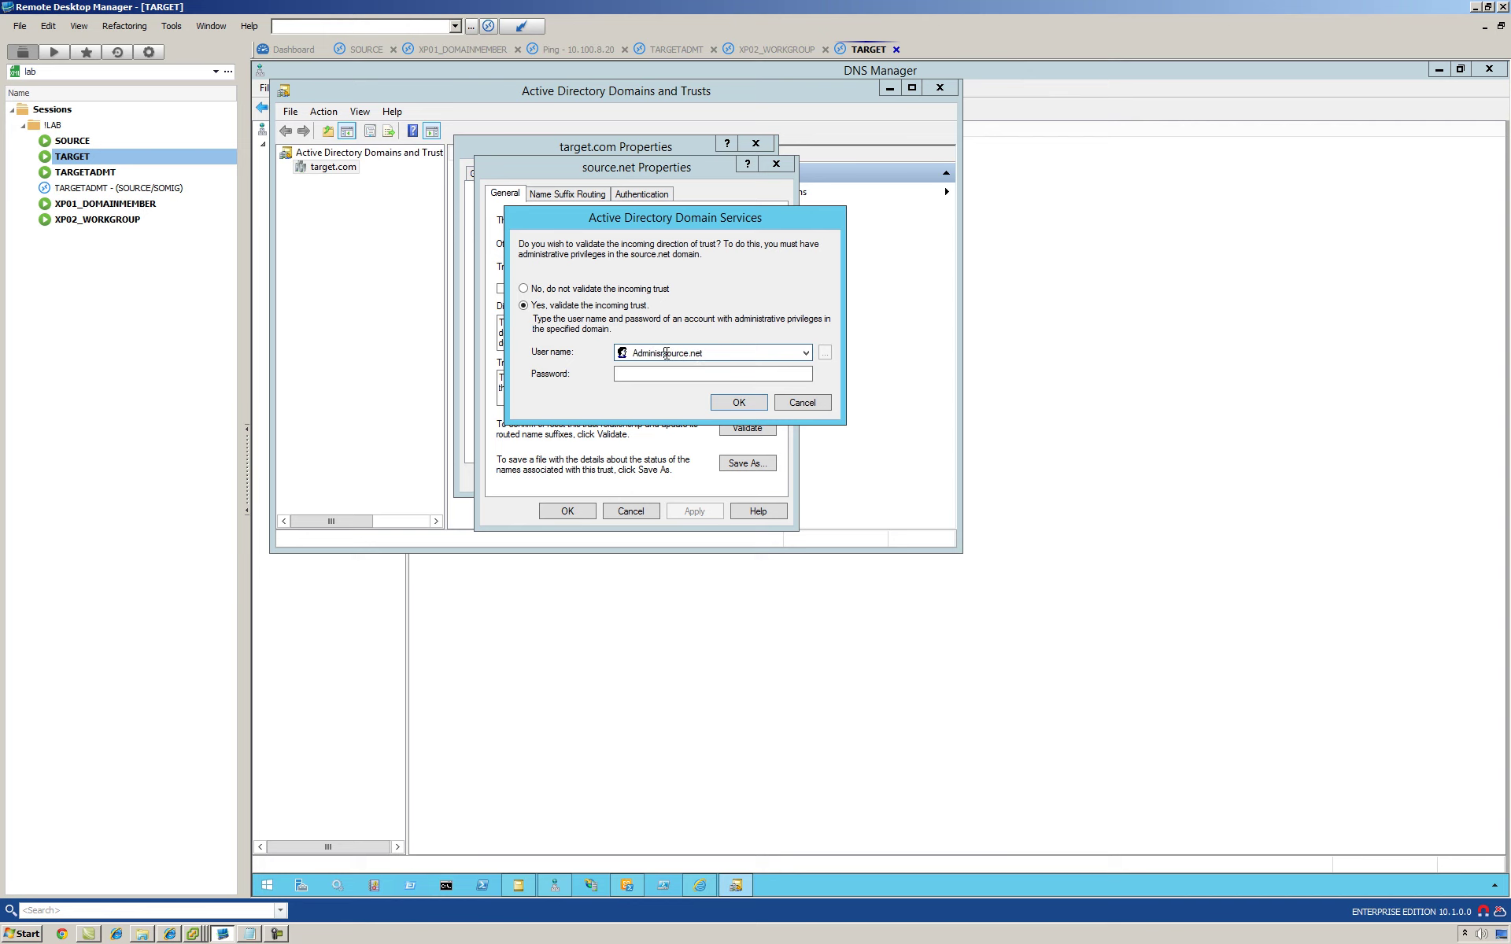
text(@)
key(Tab)
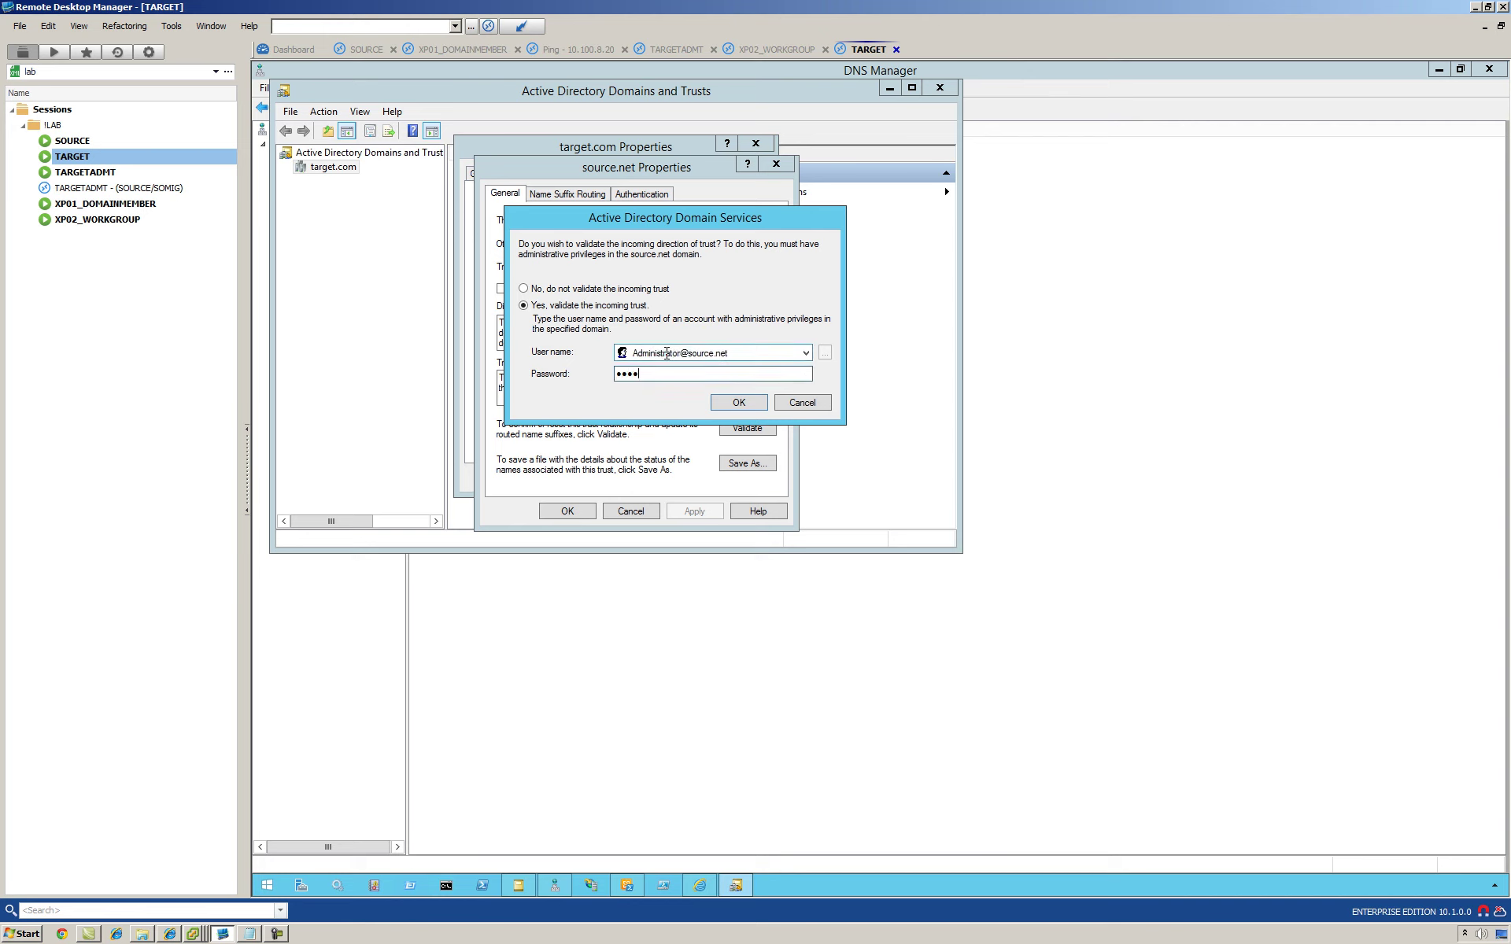
click(717, 400)
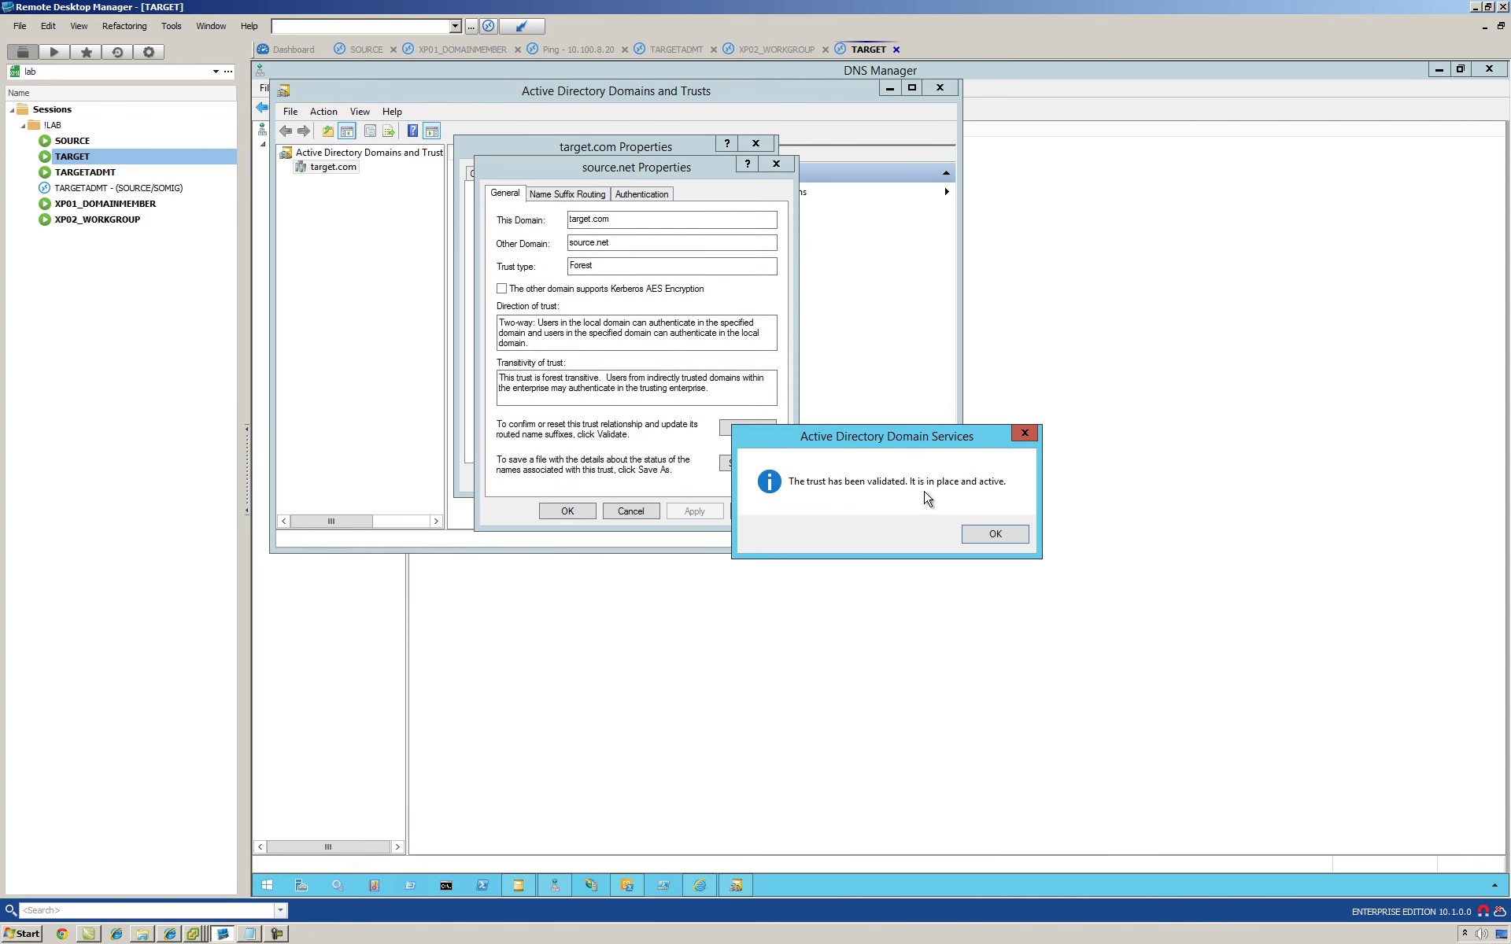
Step: Accept the validation result, update name suffix routing, and close the trust properties
click(993, 533)
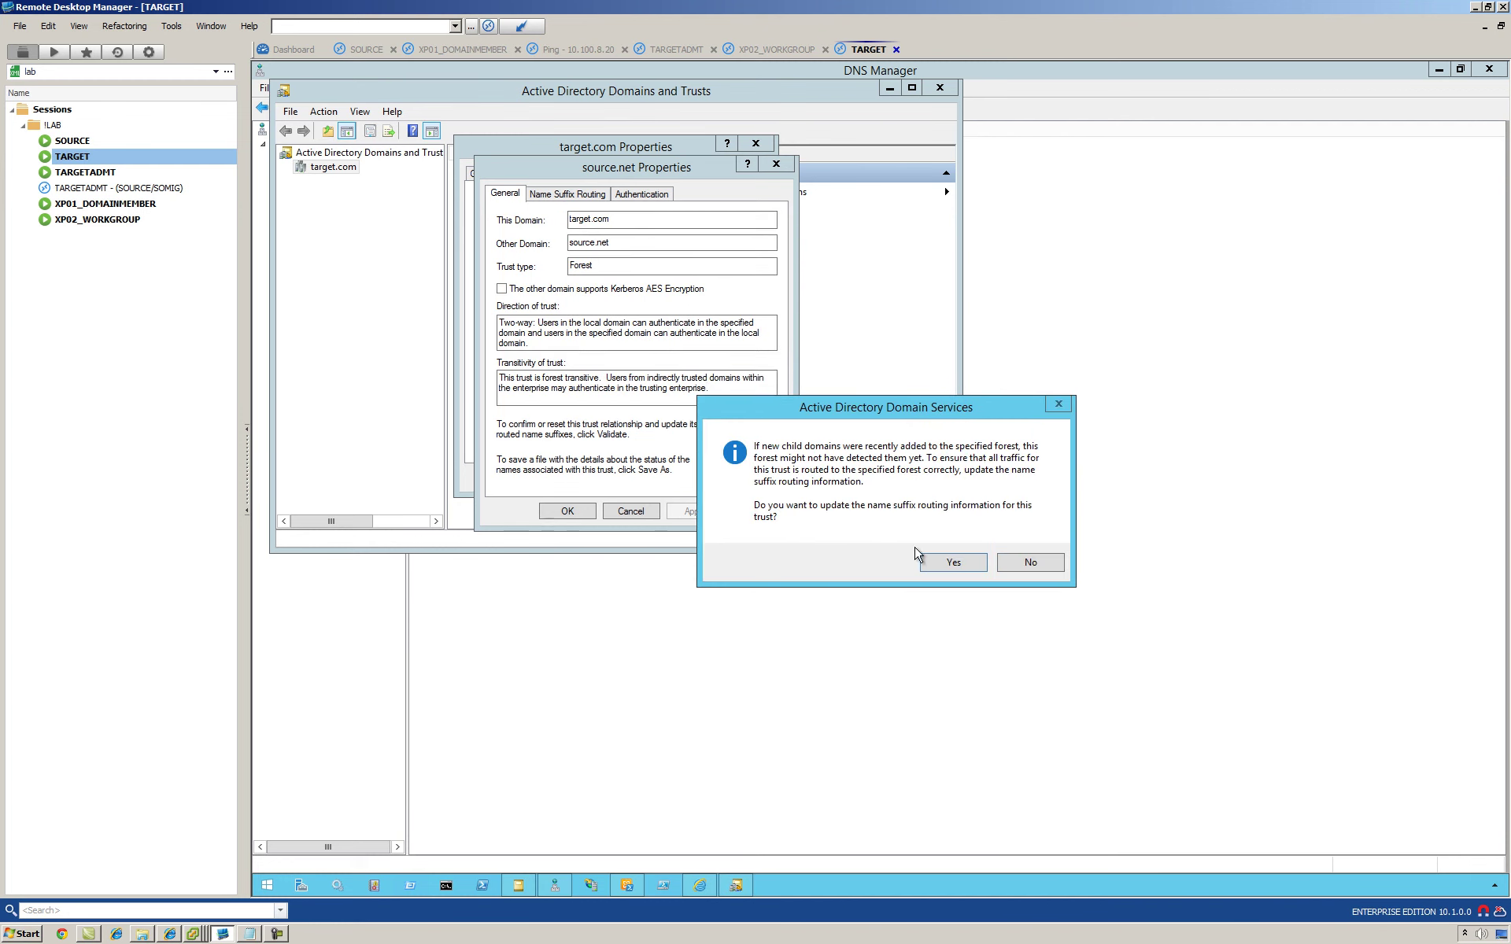
click(954, 563)
click(567, 512)
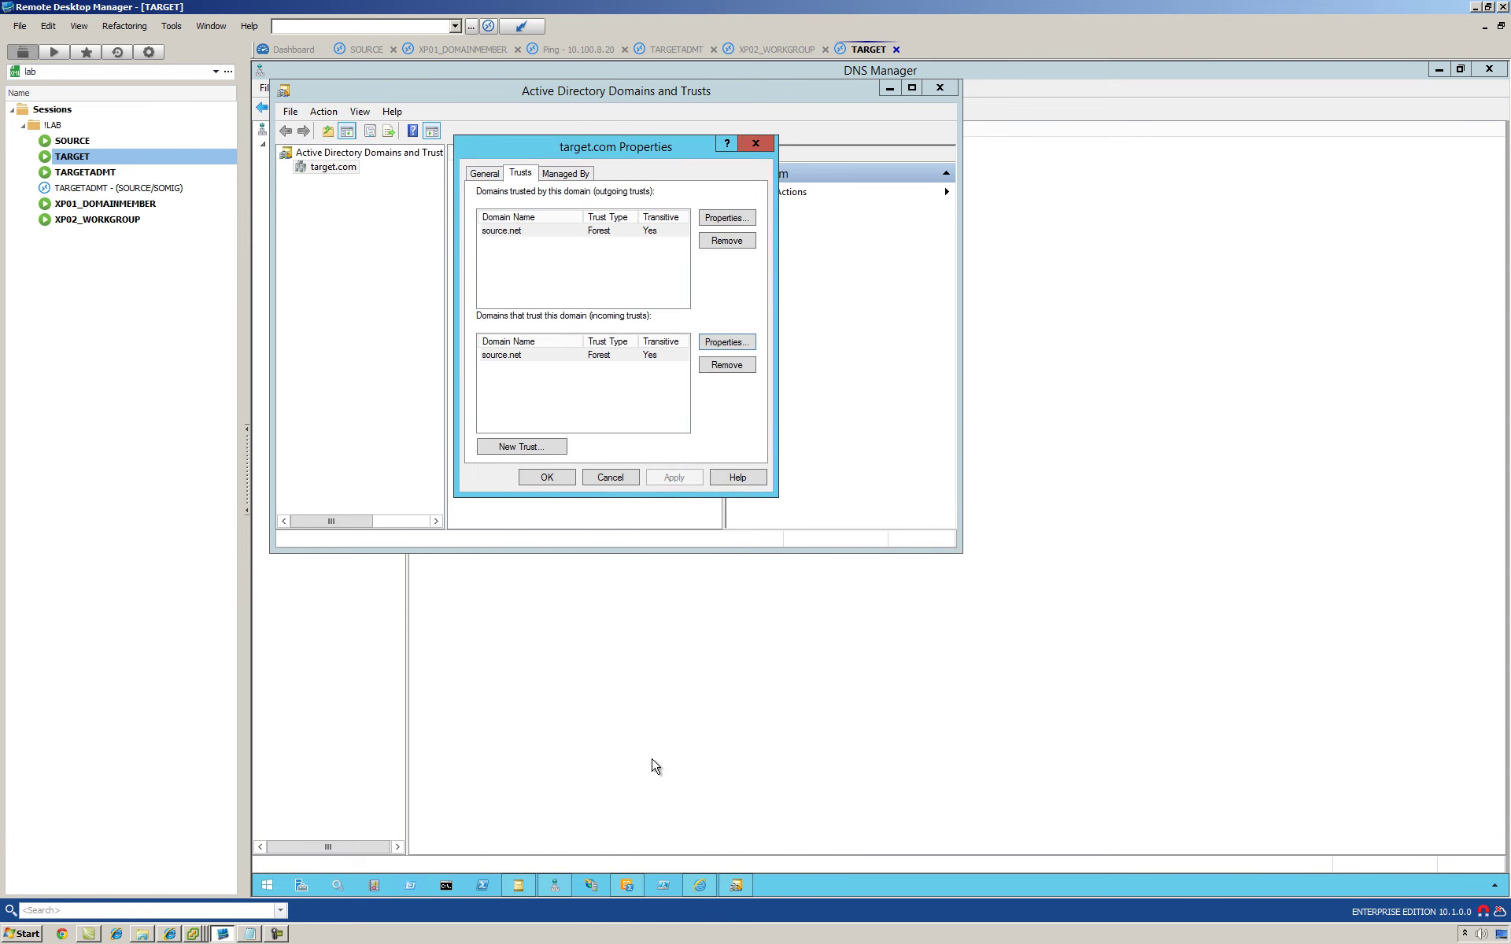
Step: Switch TARGET's Active Directory Users and Computers console to the source.net domain
click(518, 885)
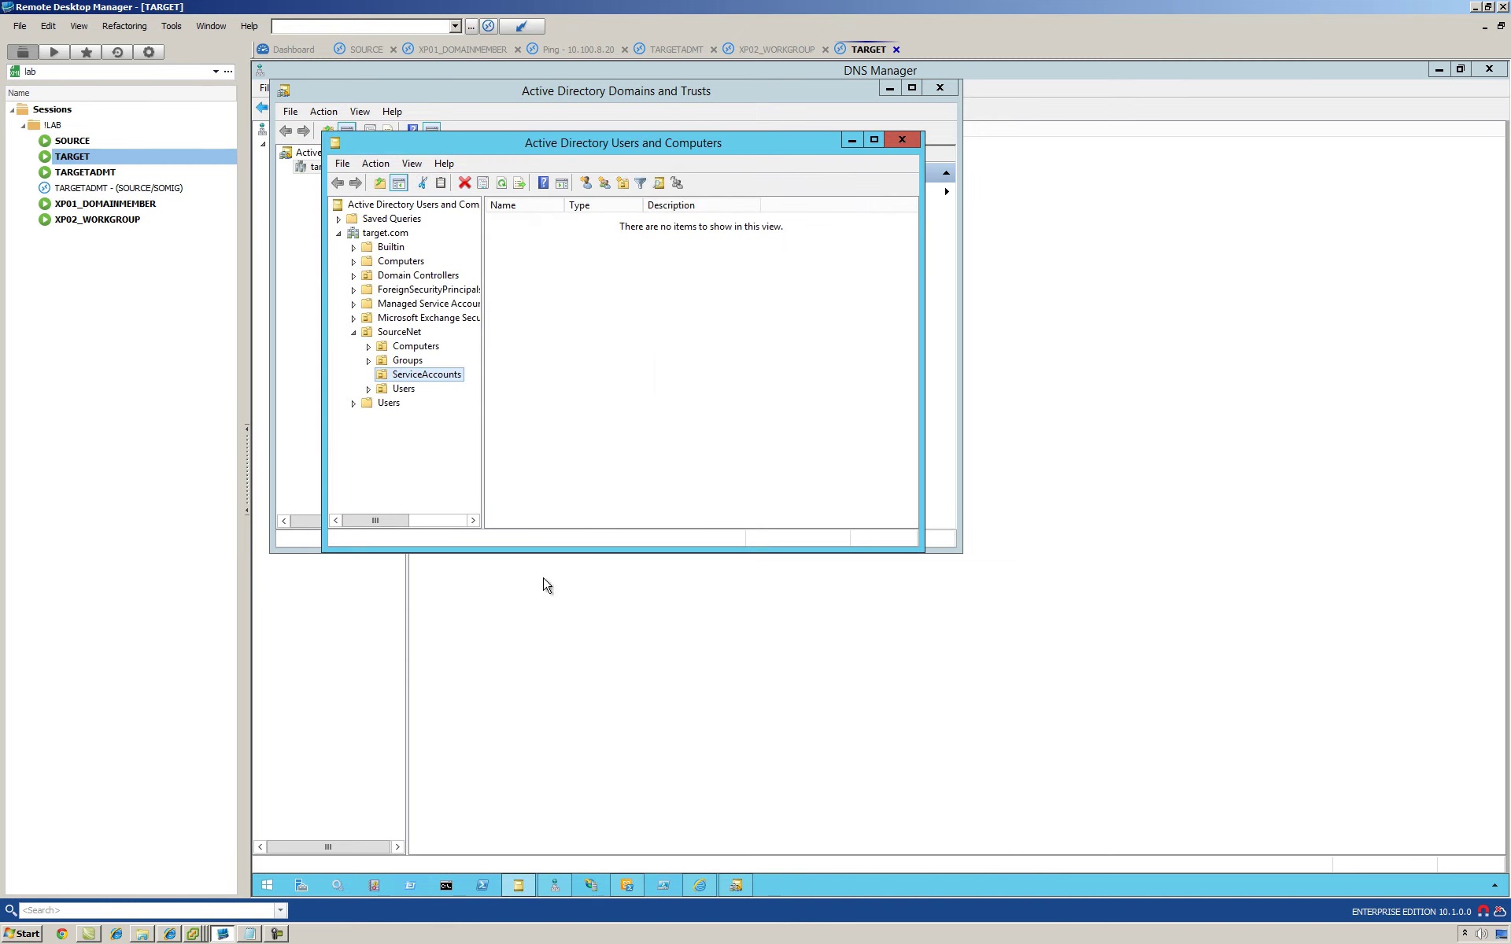
double_click(634, 139)
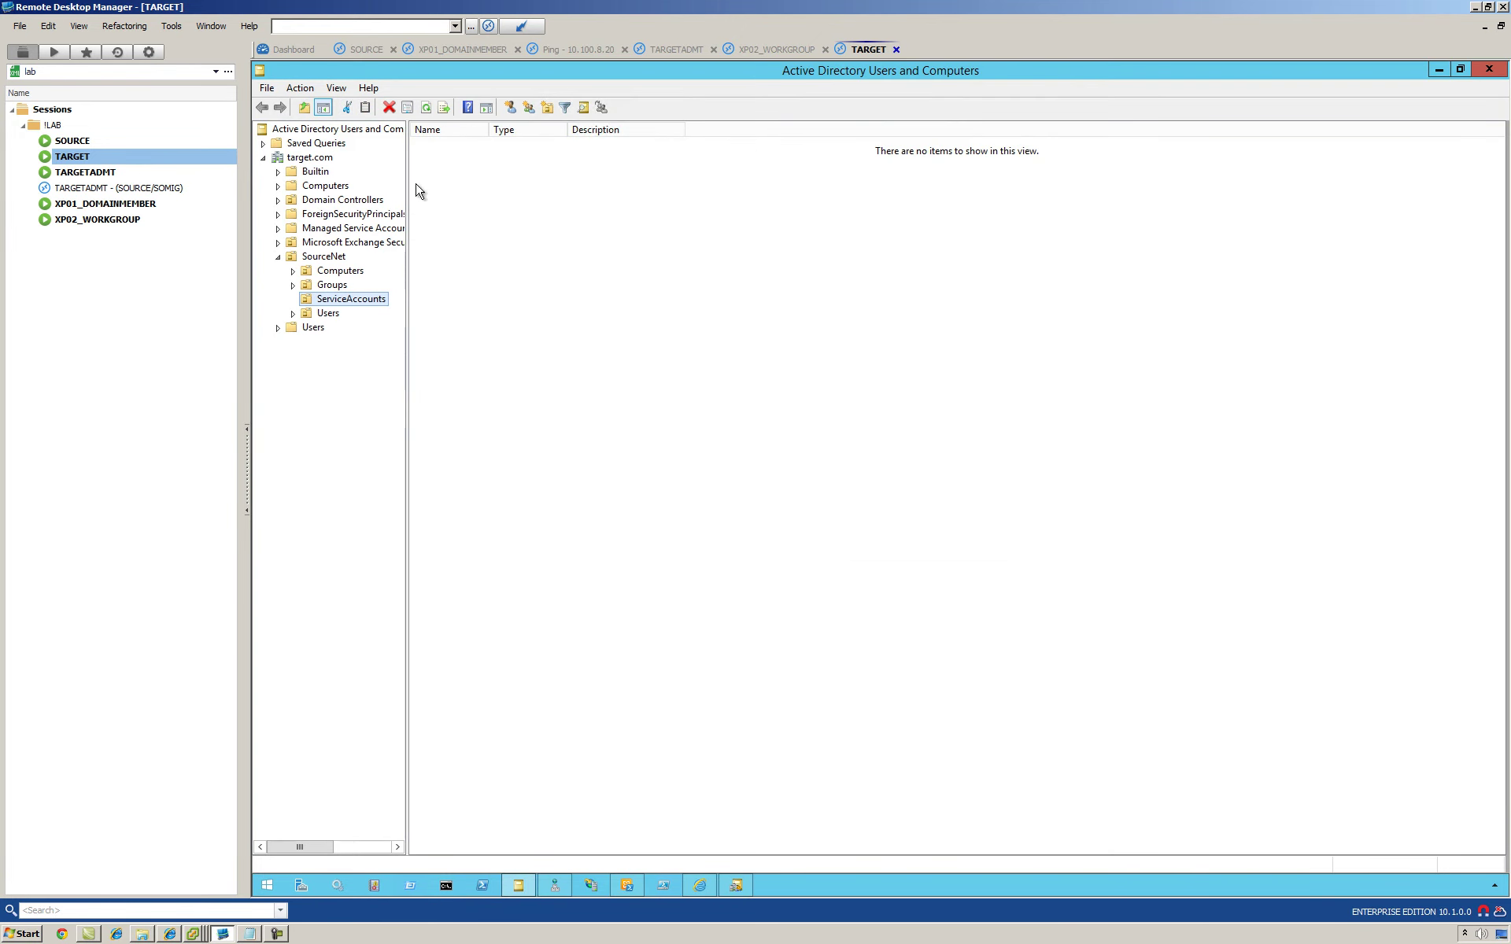
click(311, 161)
right_click(311, 161)
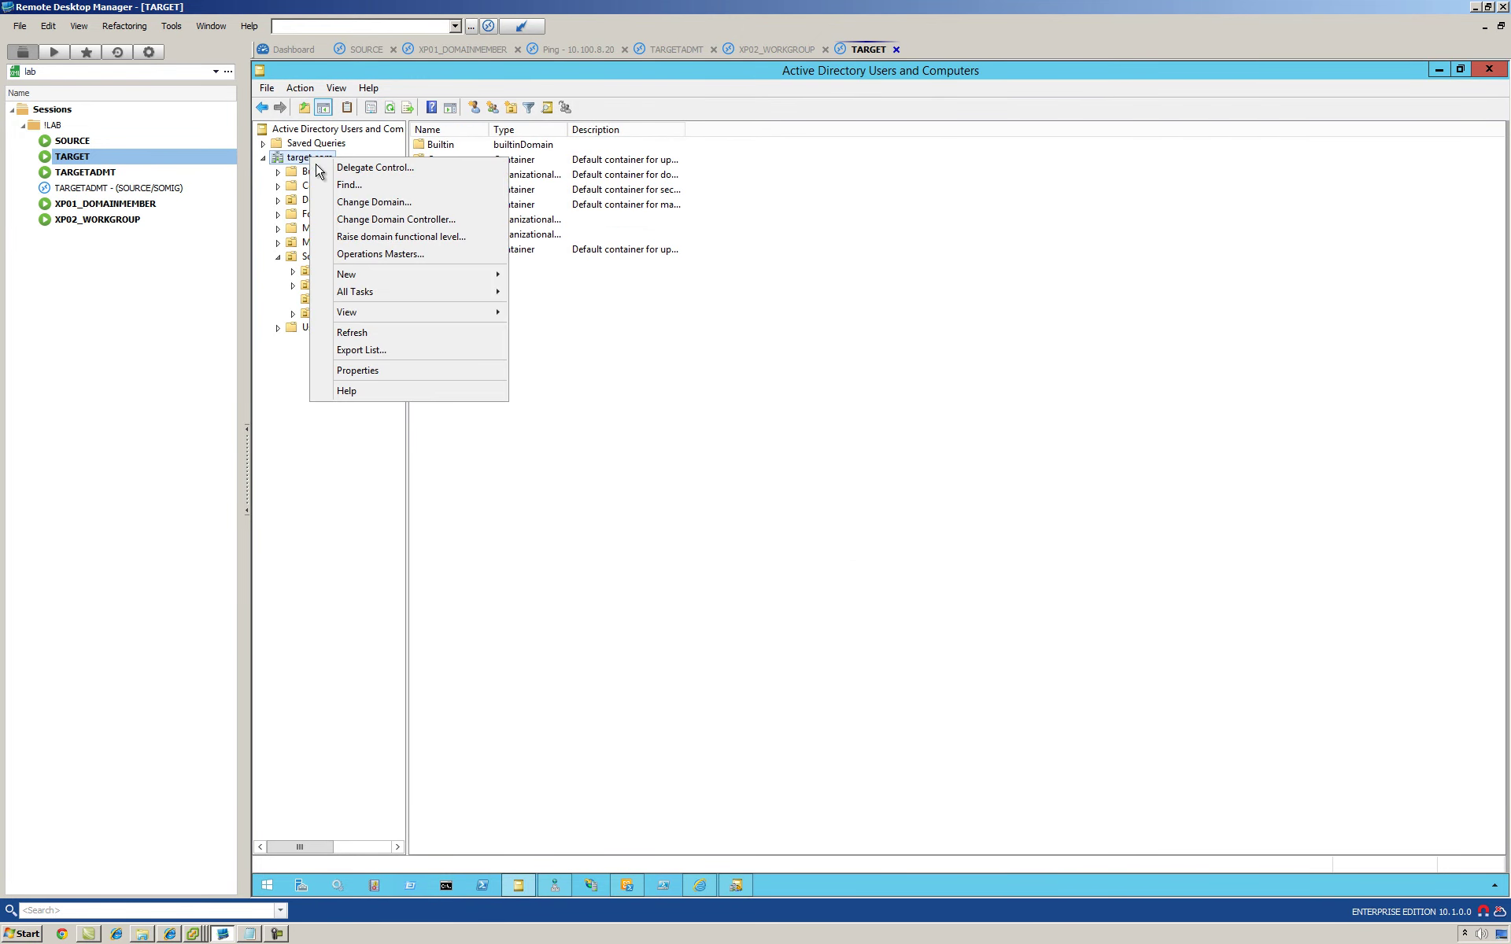
click(365, 205)
text(source.net)
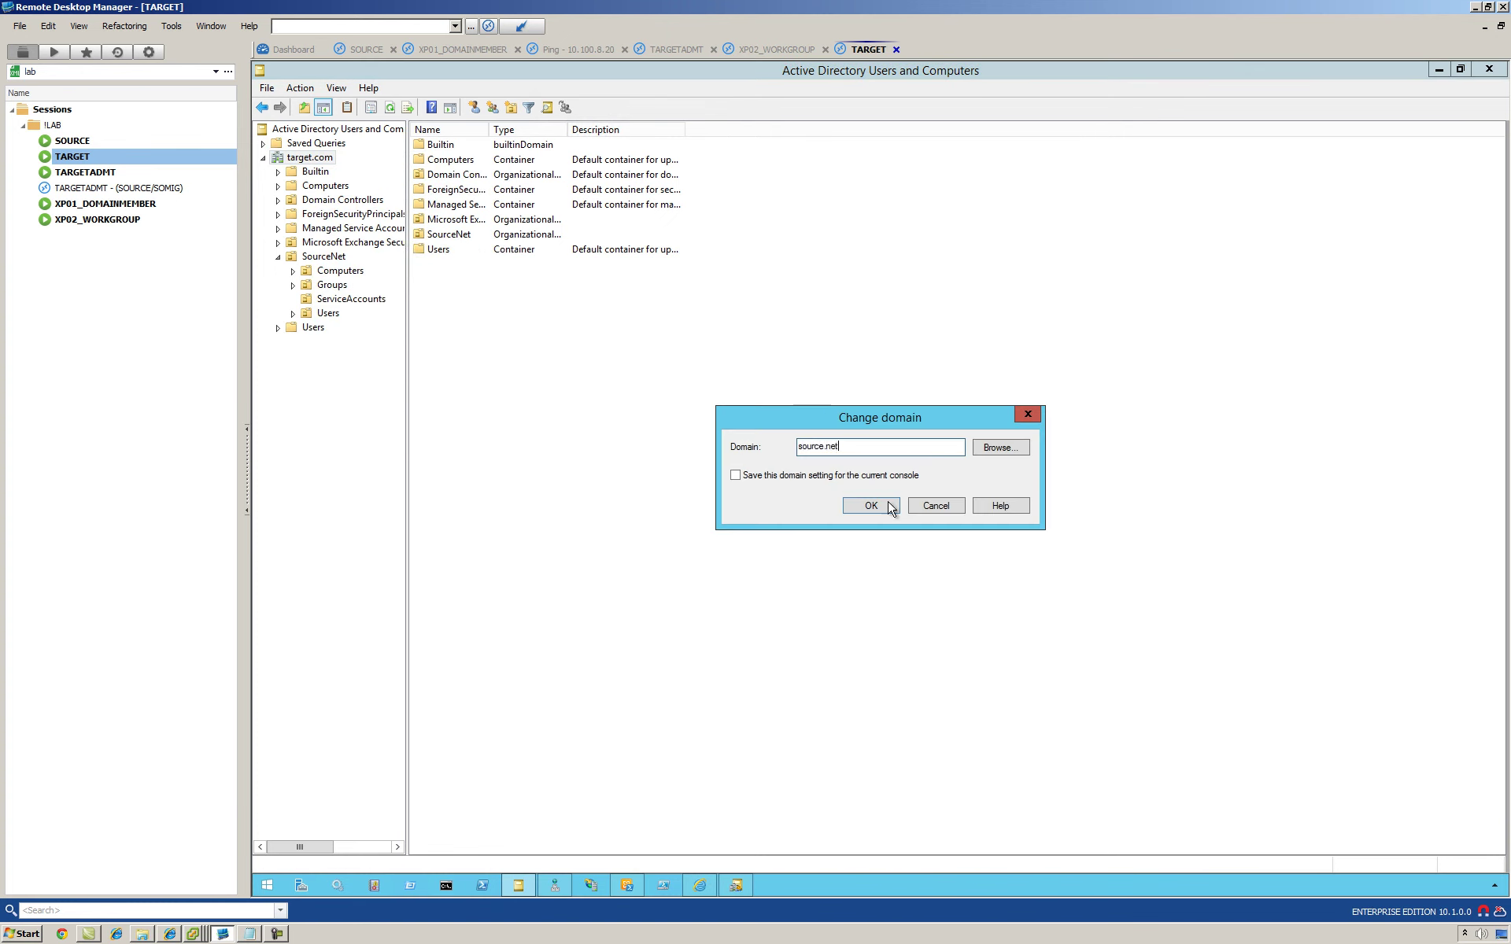
click(885, 506)
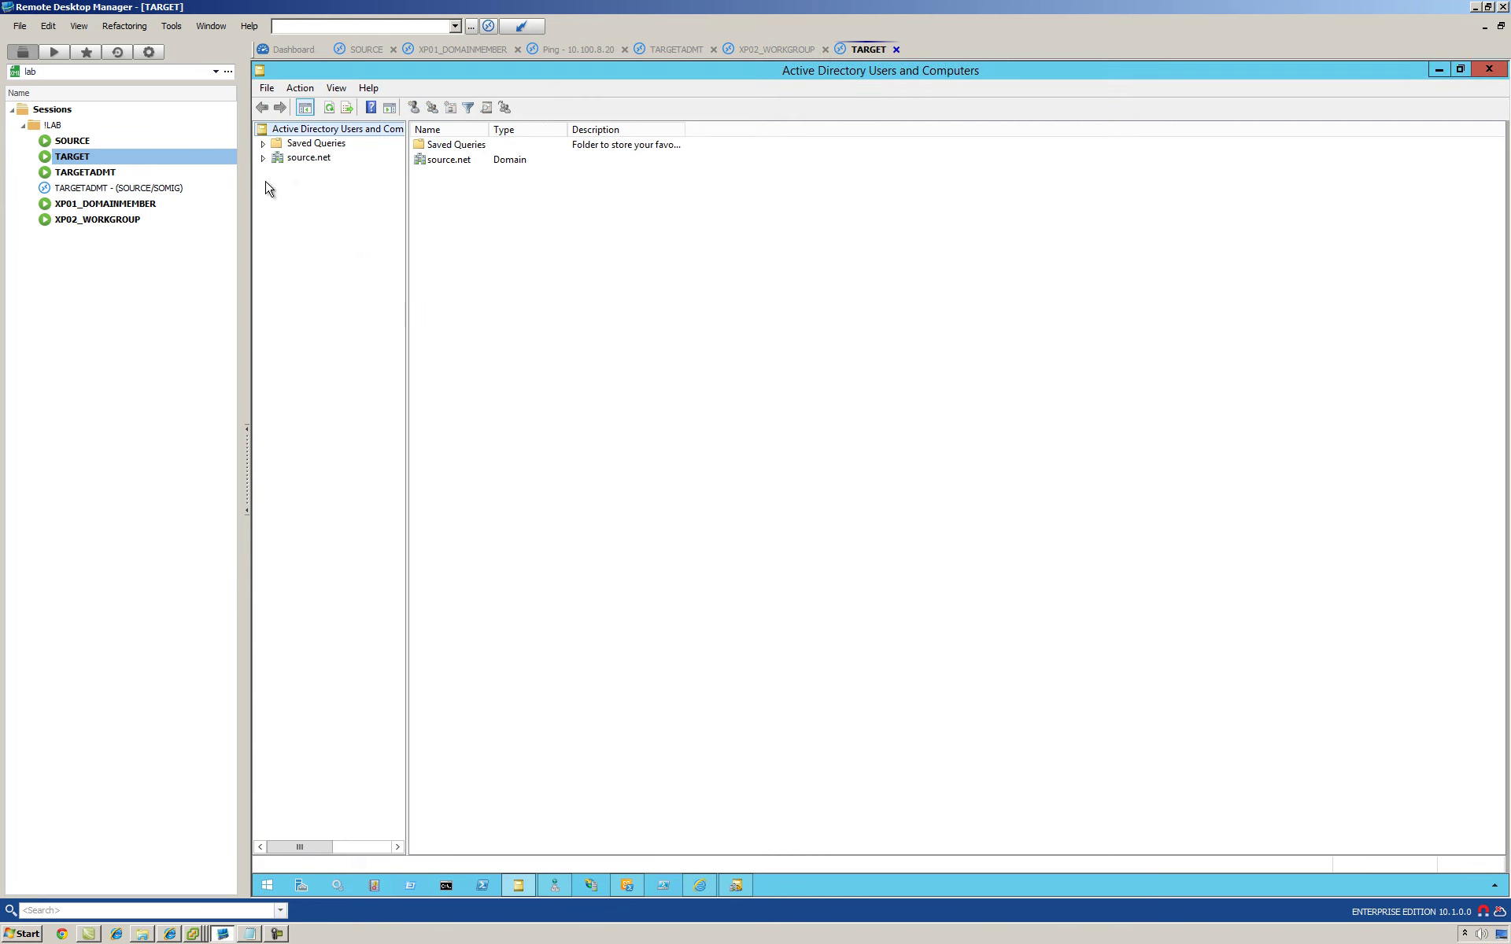
Step: Browse the source.net Users container, then close Users and Computers and target.com properties
click(283, 158)
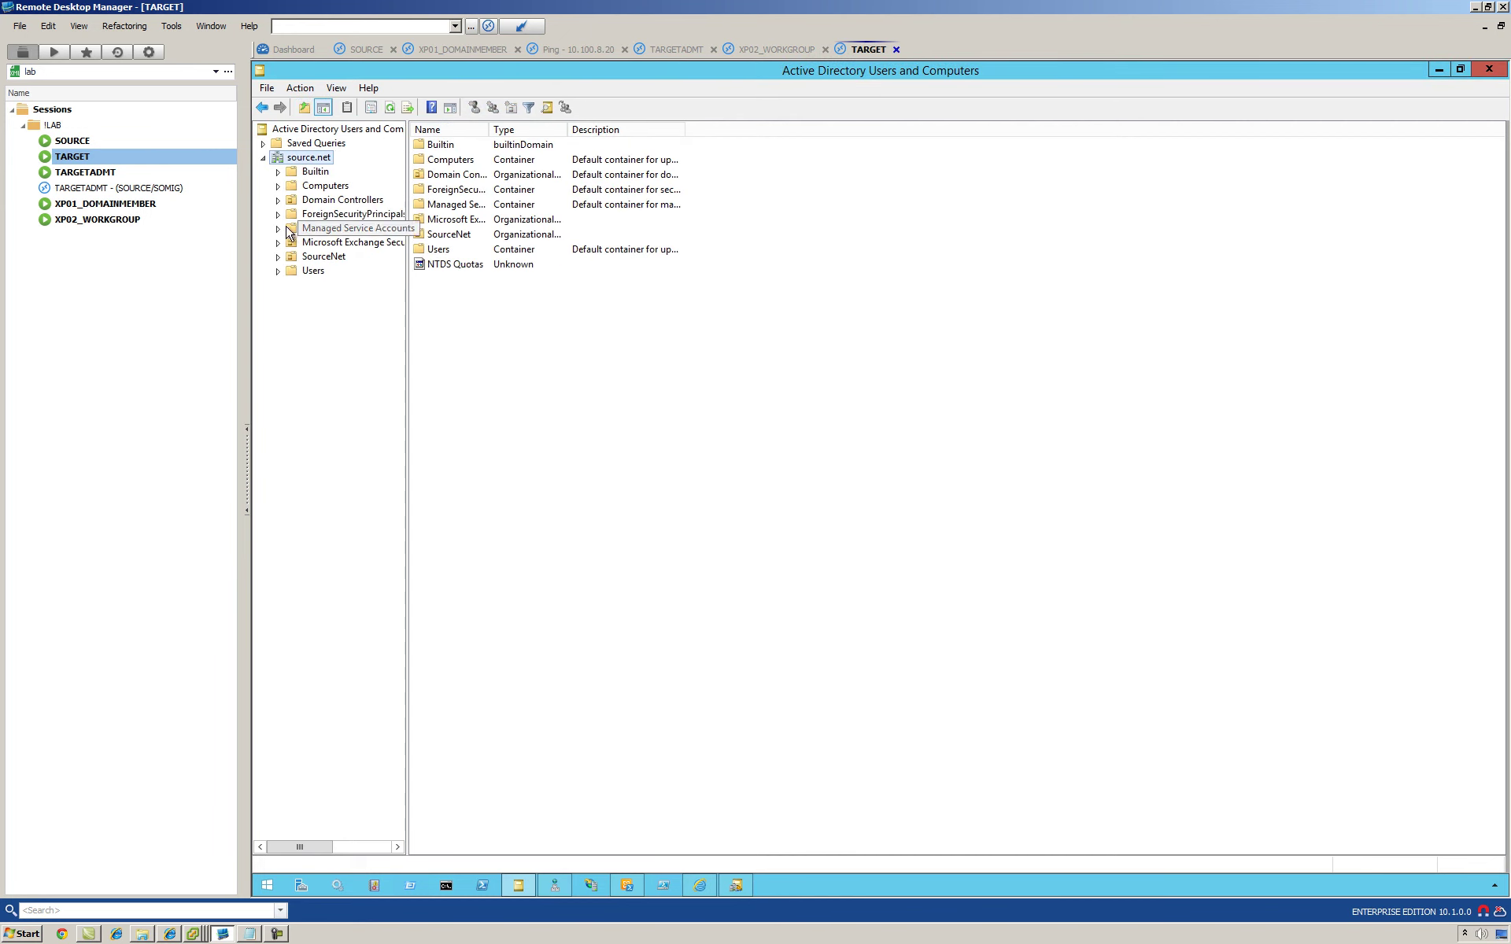
click(312, 271)
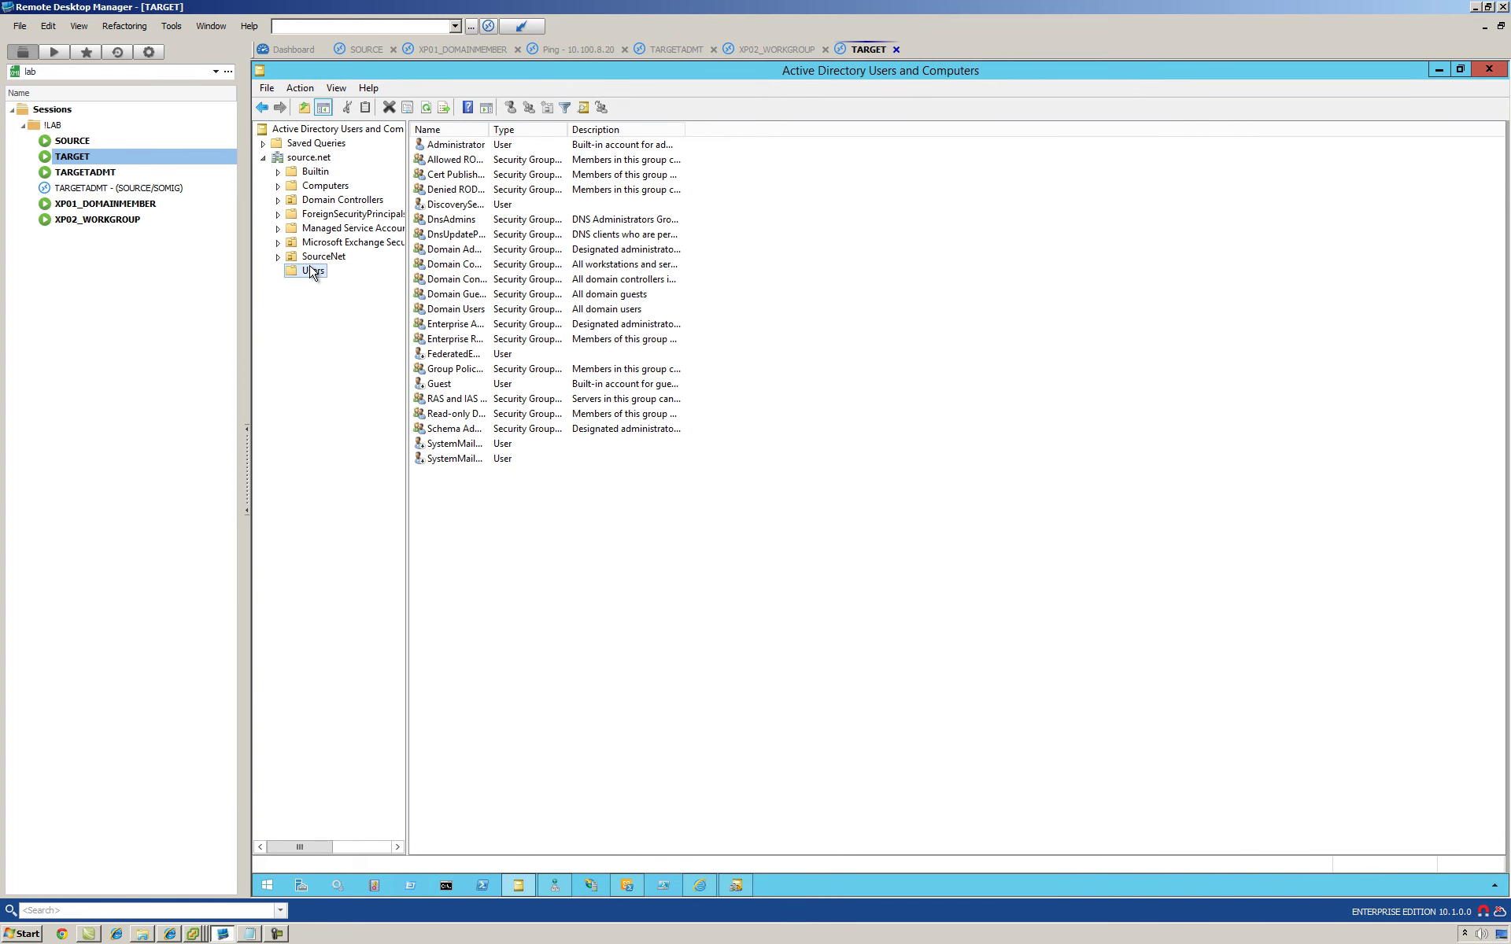
click(1491, 71)
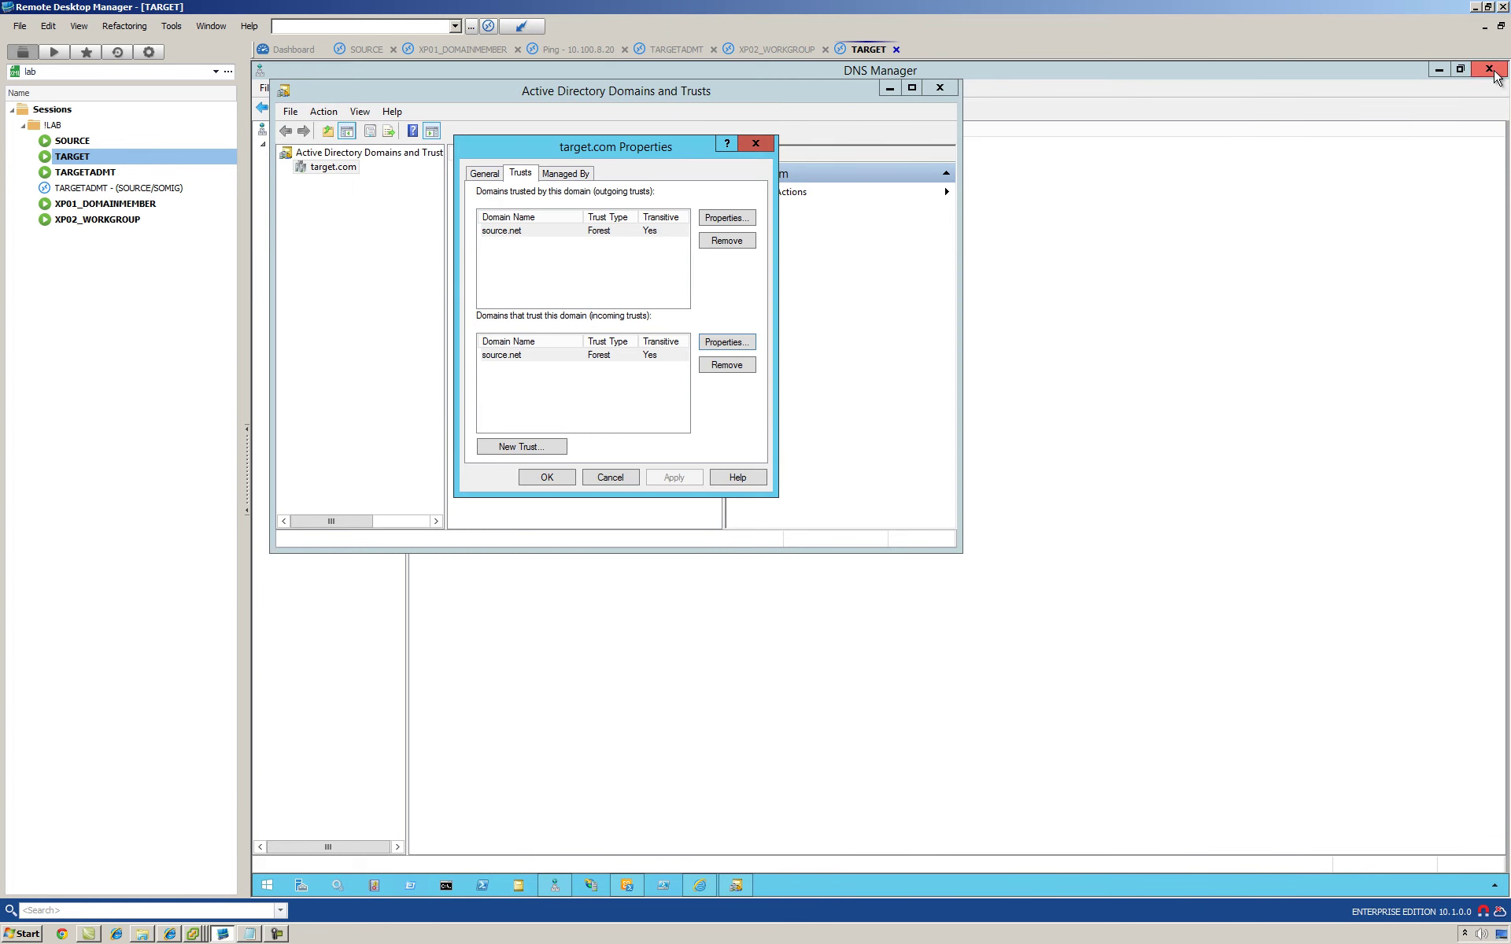
click(565, 479)
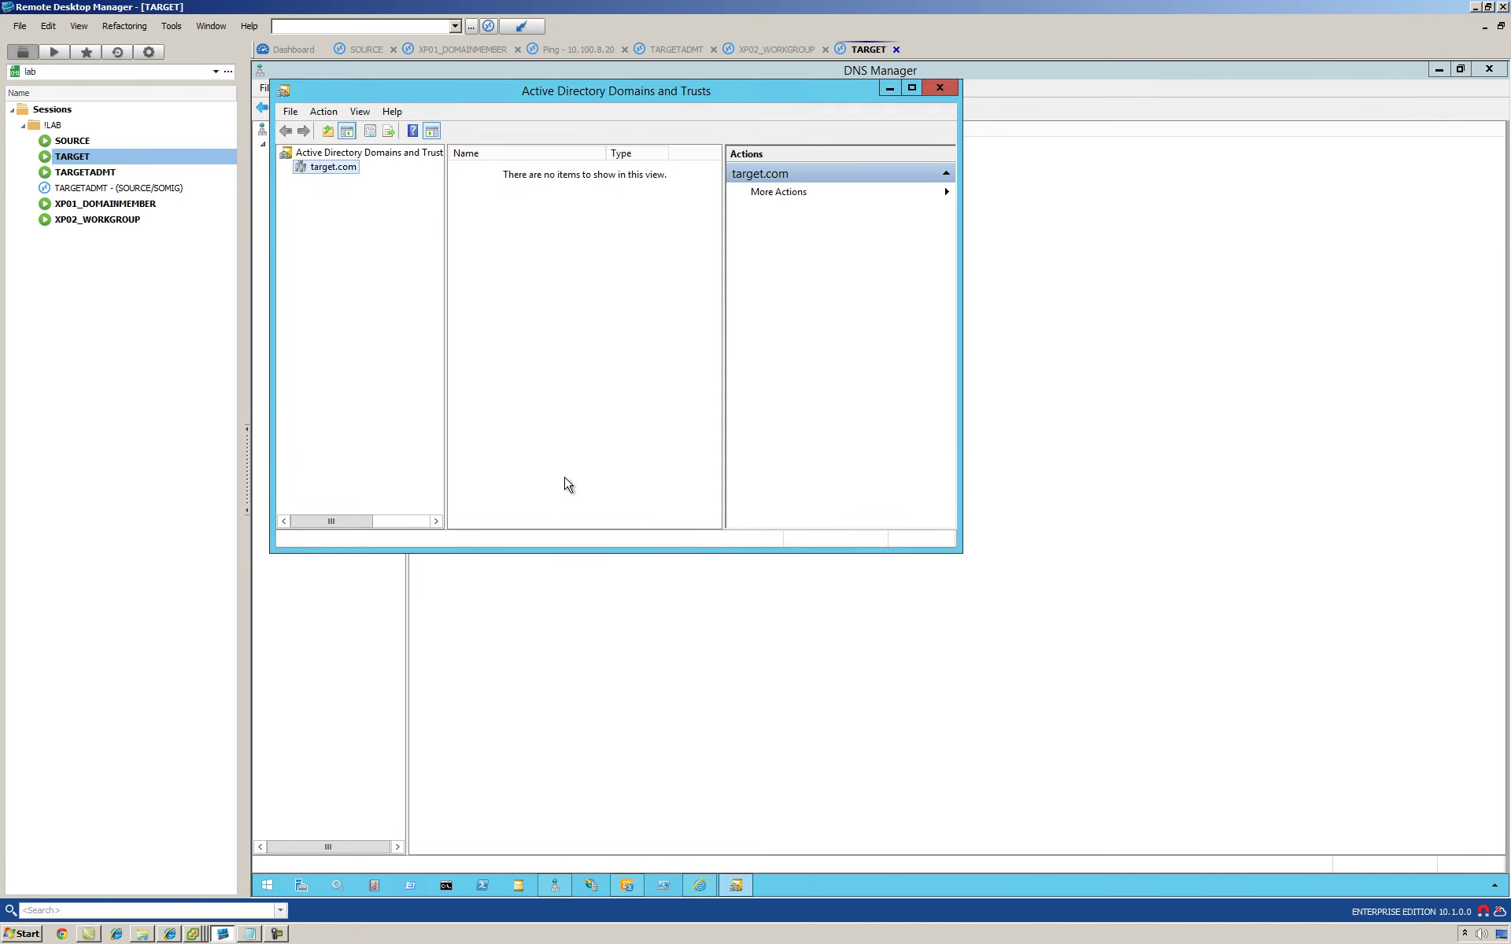